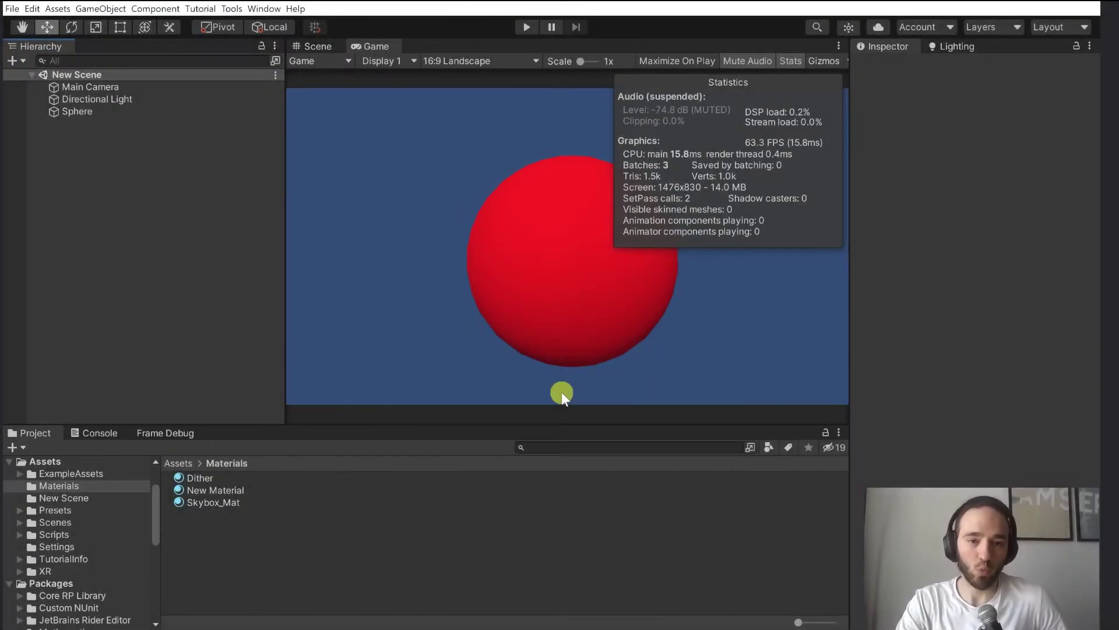
- Run the sphere scene in play mode and confirm Stats shows 770 tris and 2 batches
key(ctrl+p)
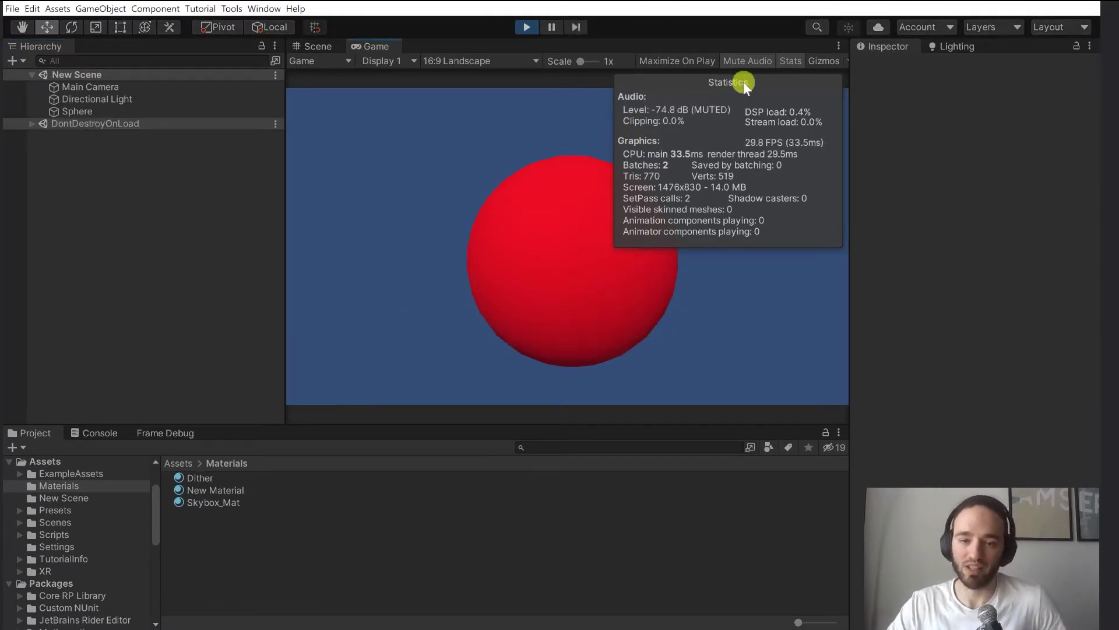
click(797, 64)
click(797, 65)
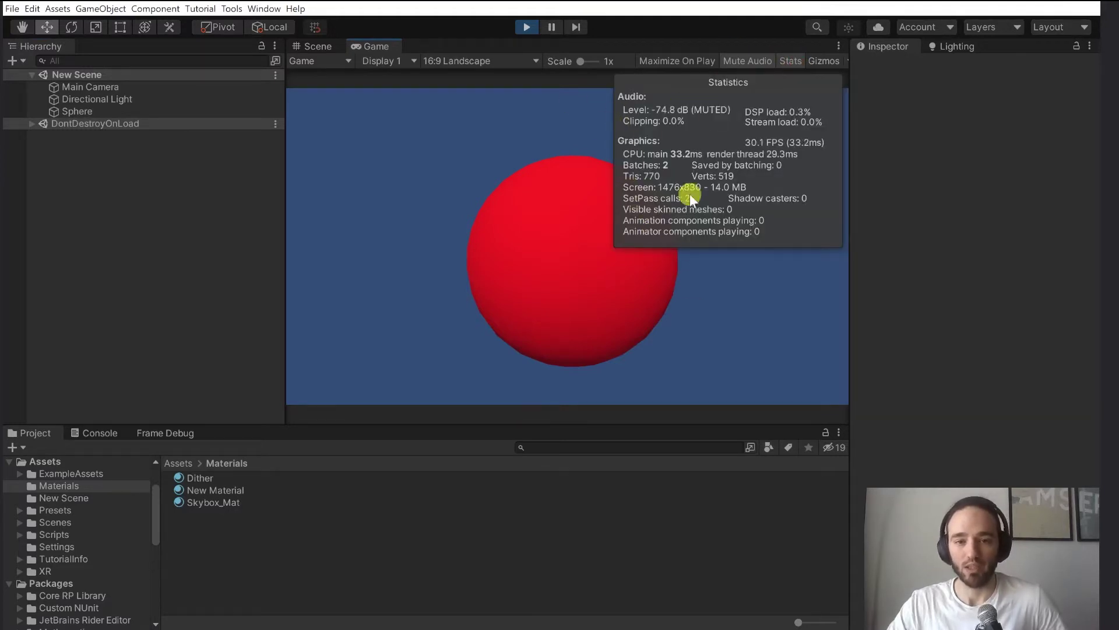
click(650, 176)
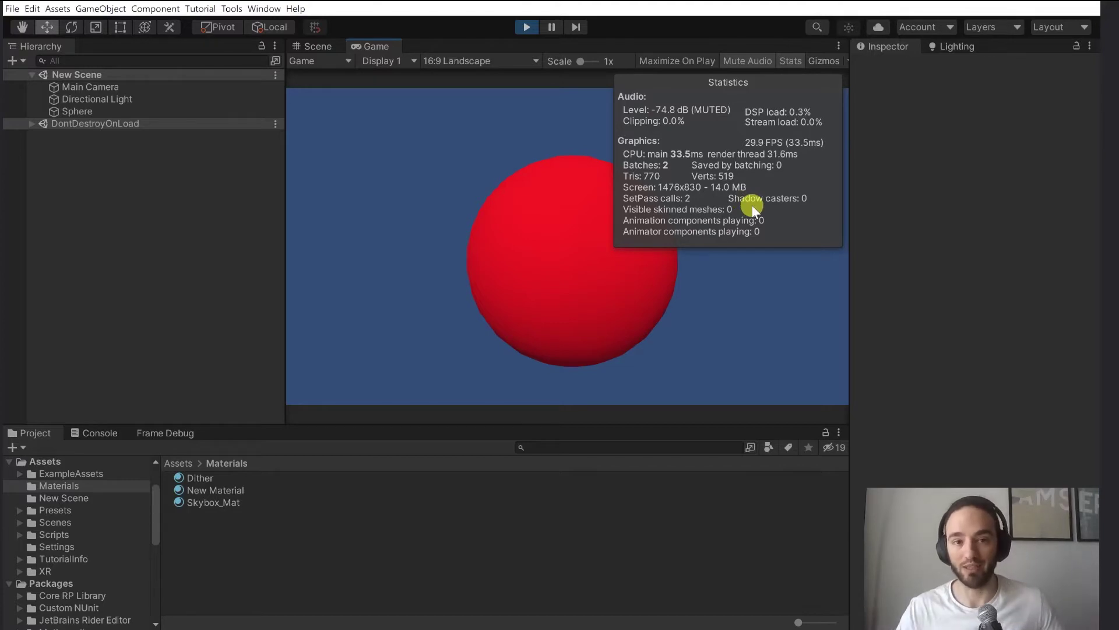
- Switch to the Scene view, fly around the sphere and briefly select it to see its components
key(ctrl+1)
key(w)
right_drag(582, 278, 614, 292)
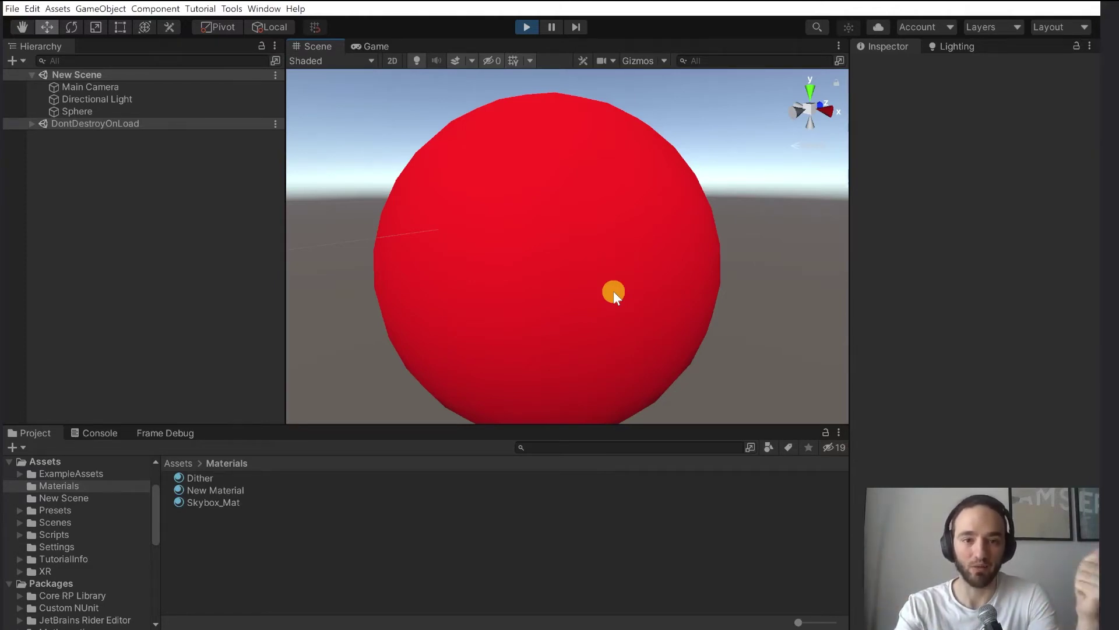
alt+drag(613, 291, 562, 232)
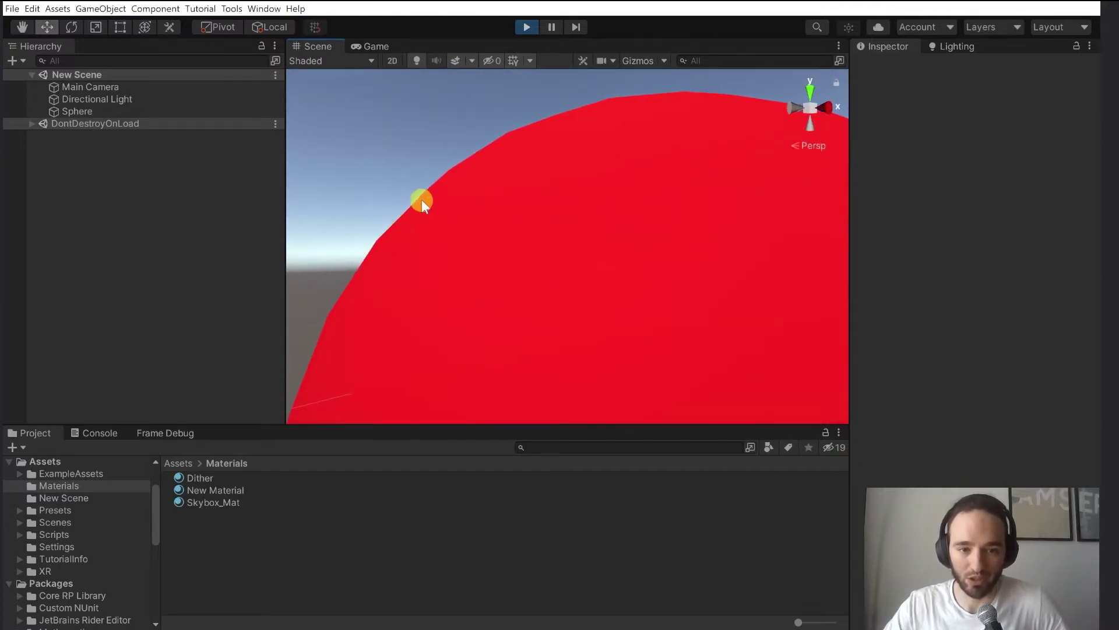
alt+drag(557, 144, 575, 244)
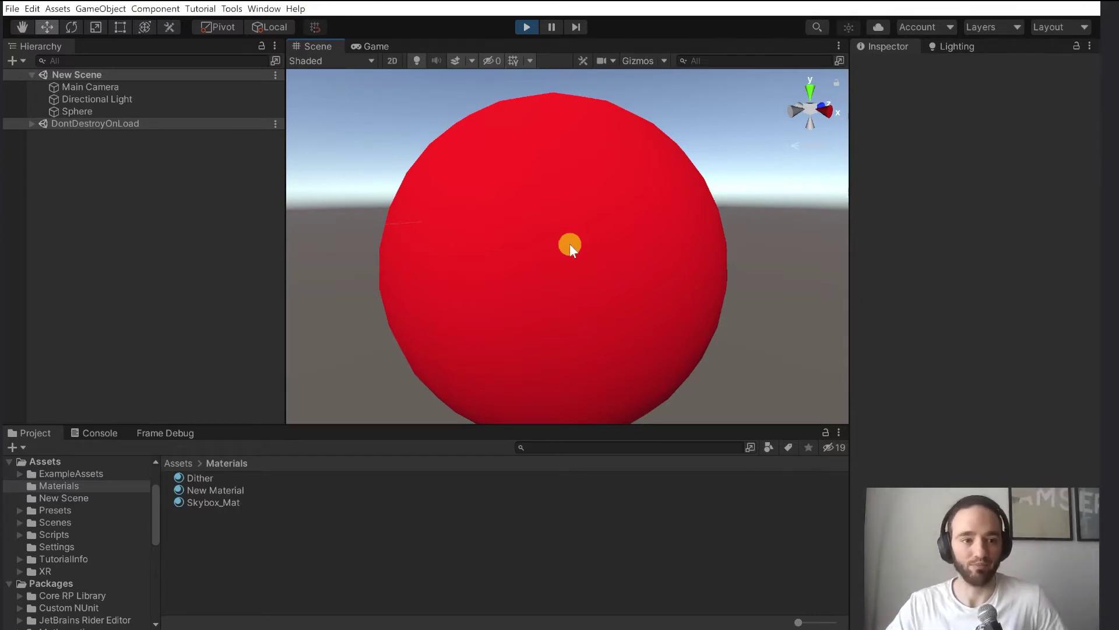
click(187, 110)
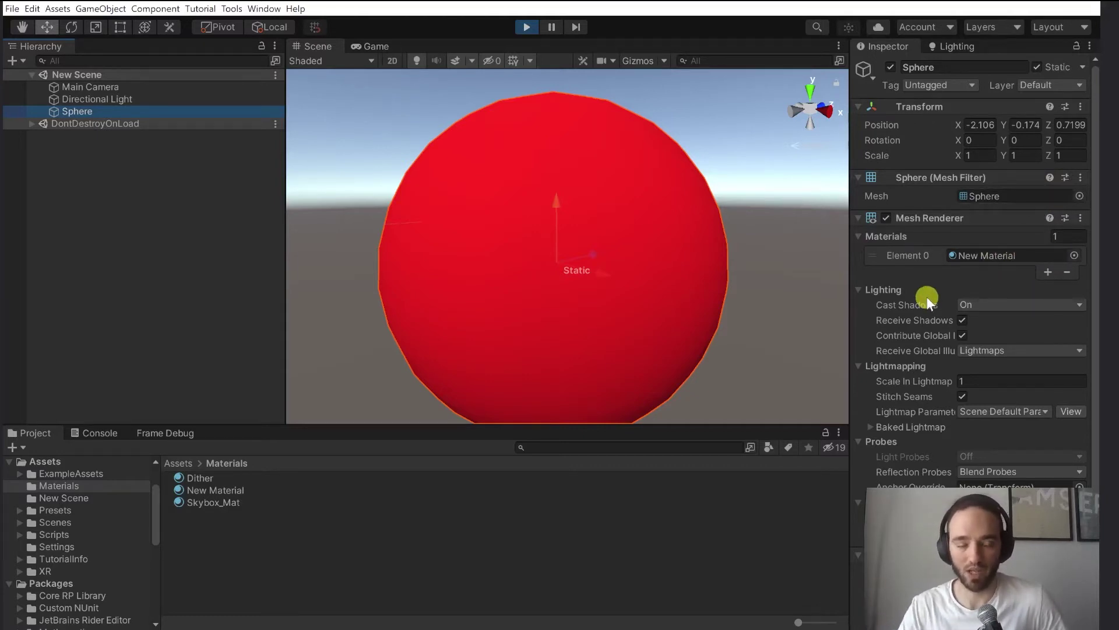
right_drag(747, 338, 697, 243)
key(s)
click(749, 291)
- Fly close until the red sphere's faceted surface fills the Scene view
key(w)
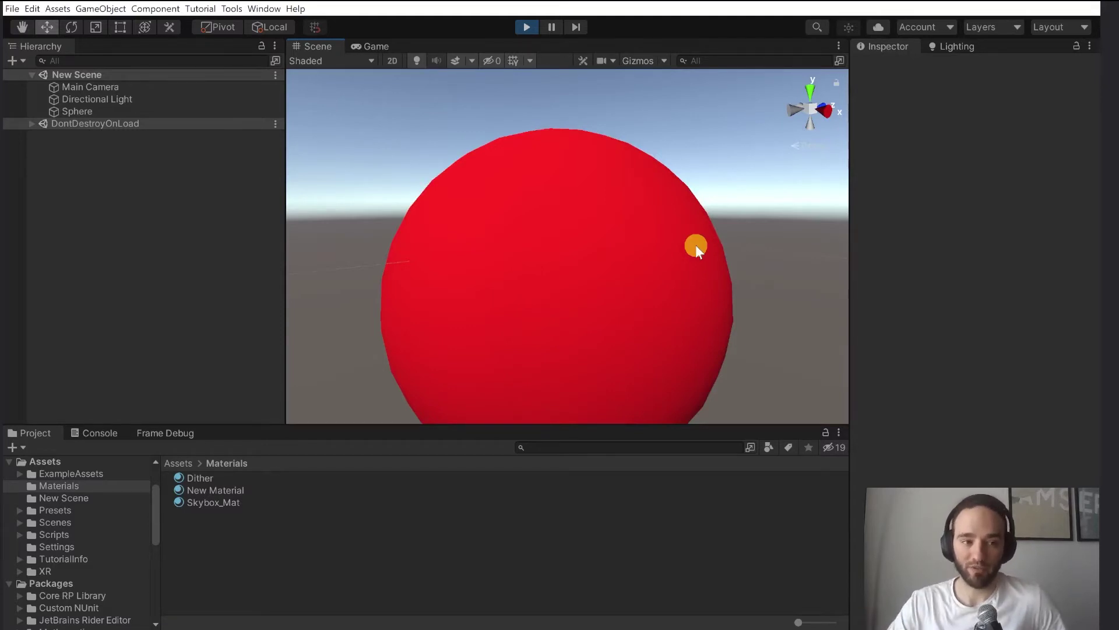
right_drag(671, 243, 649, 275)
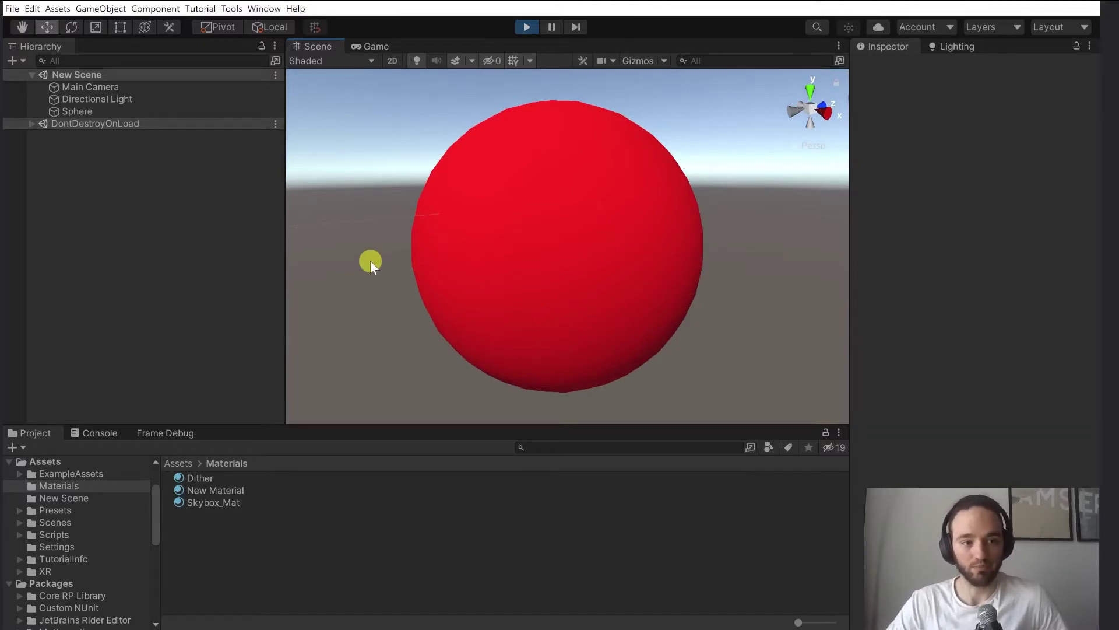
click(504, 111)
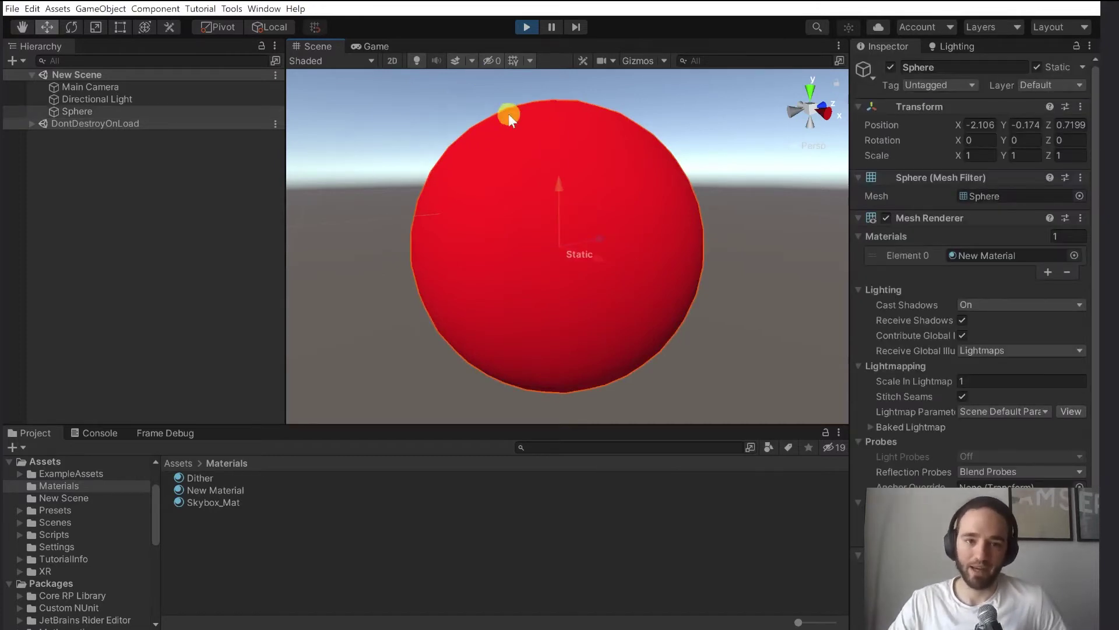
right_drag(509, 115, 541, 152)
key(w)
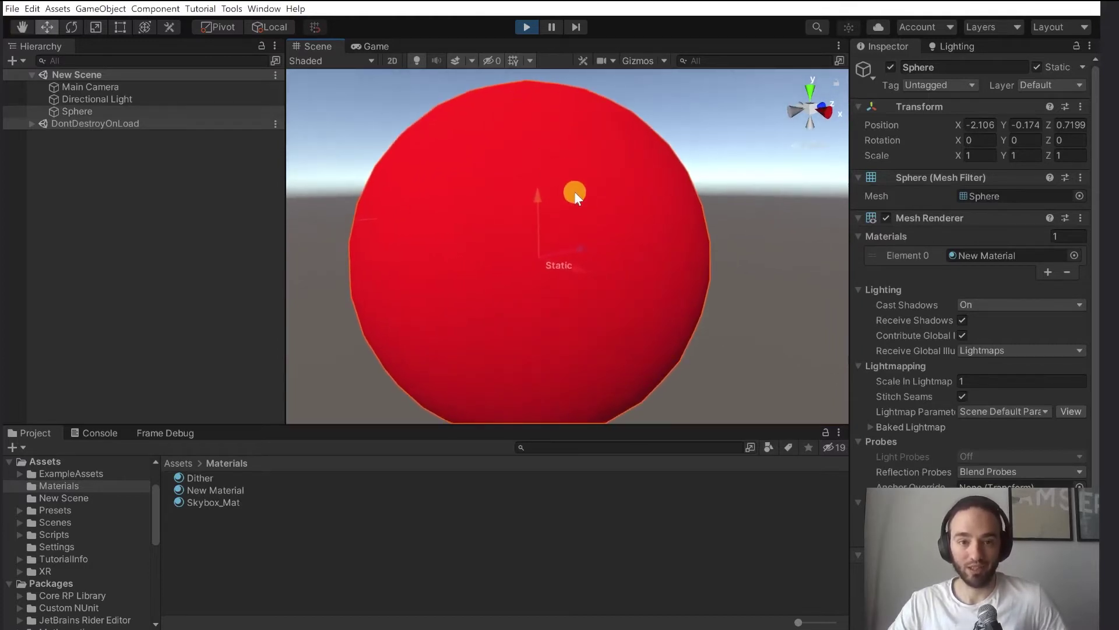
right_drag(572, 200, 588, 166)
key(w)
- Exit play mode and return to the Scene view showing the red sphere
key(s)
click(529, 27)
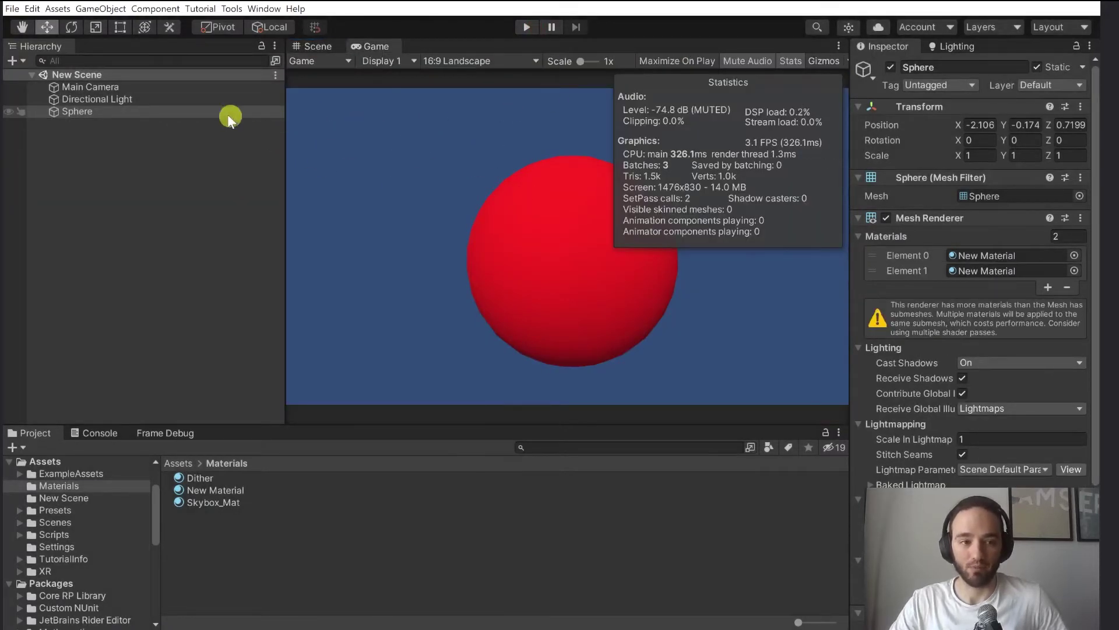
click(319, 49)
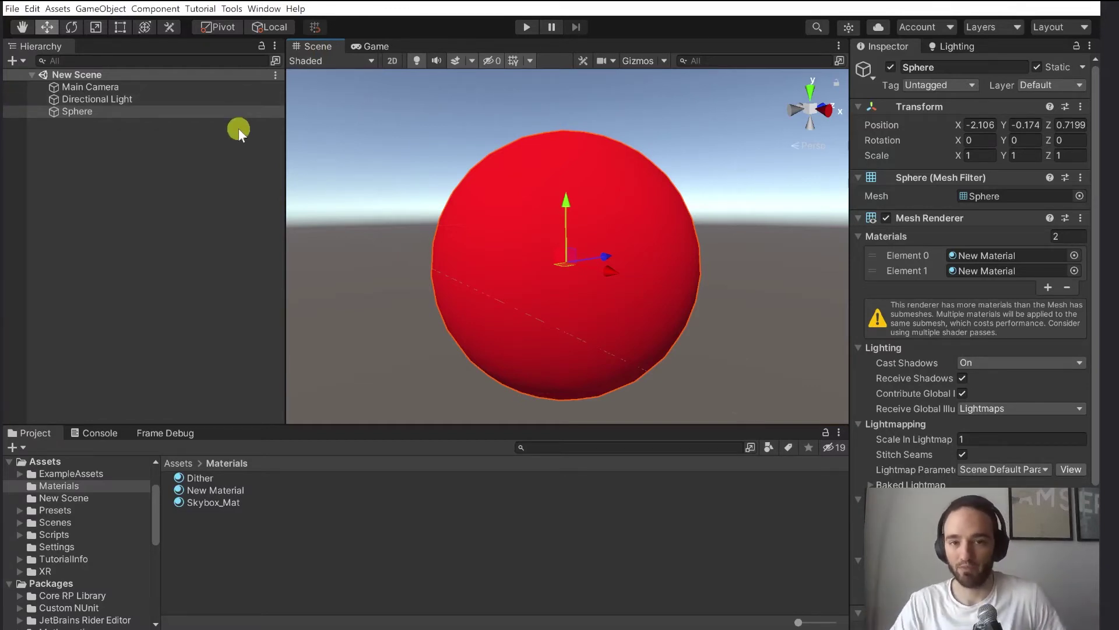
click(568, 146)
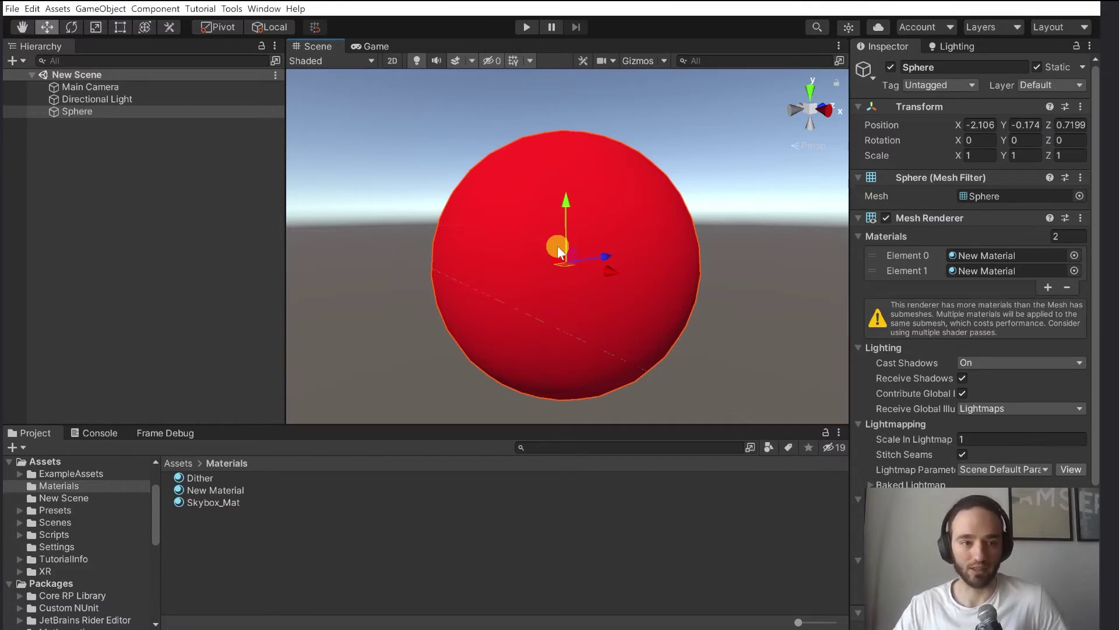
- Duplicate the Sphere and rename the copy 'Cube'
click(127, 229)
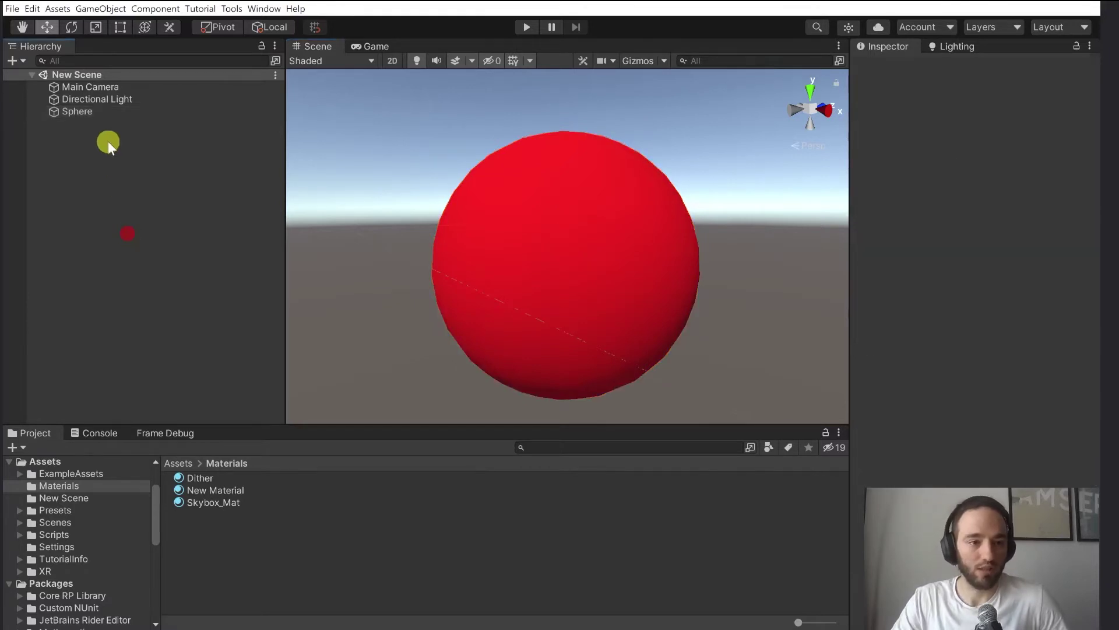
click(112, 111)
key(ctrl+d)
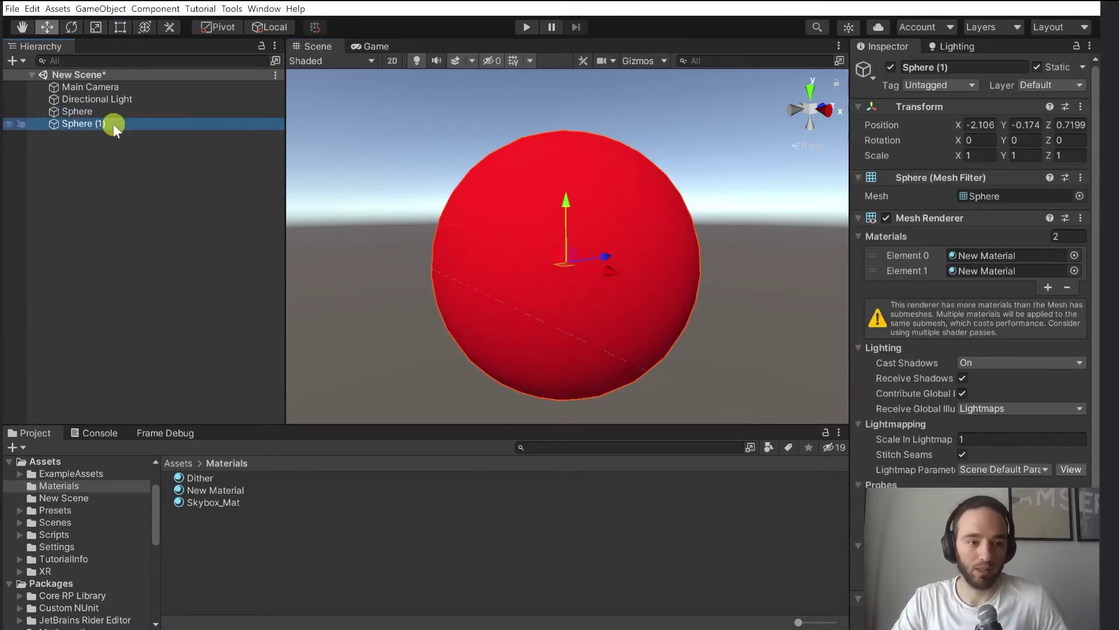
key(F2)
text(Cube)
key(Return)
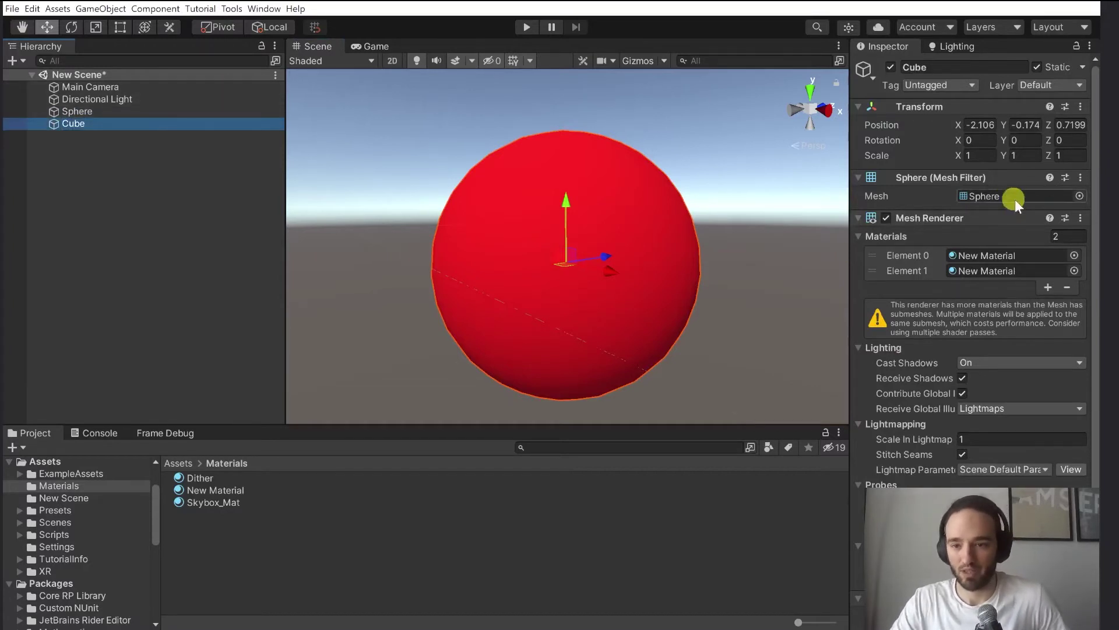
- Give Cube the cube mesh in its Mesh Filter and rotate it 38.854° around Y
click(1080, 196)
text(cube)
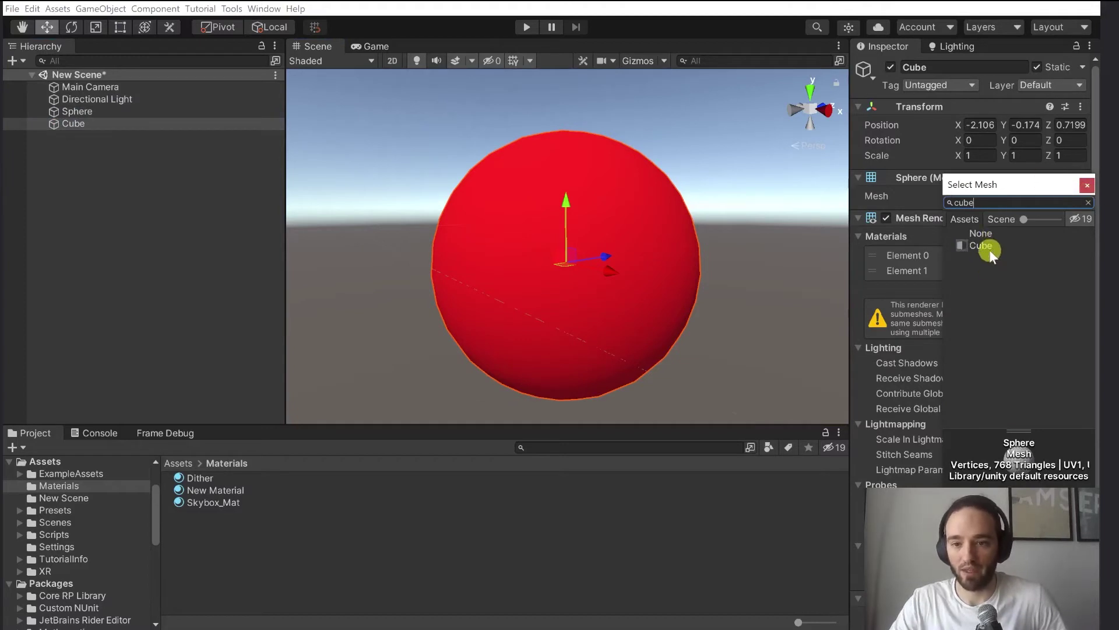
double_click(988, 245)
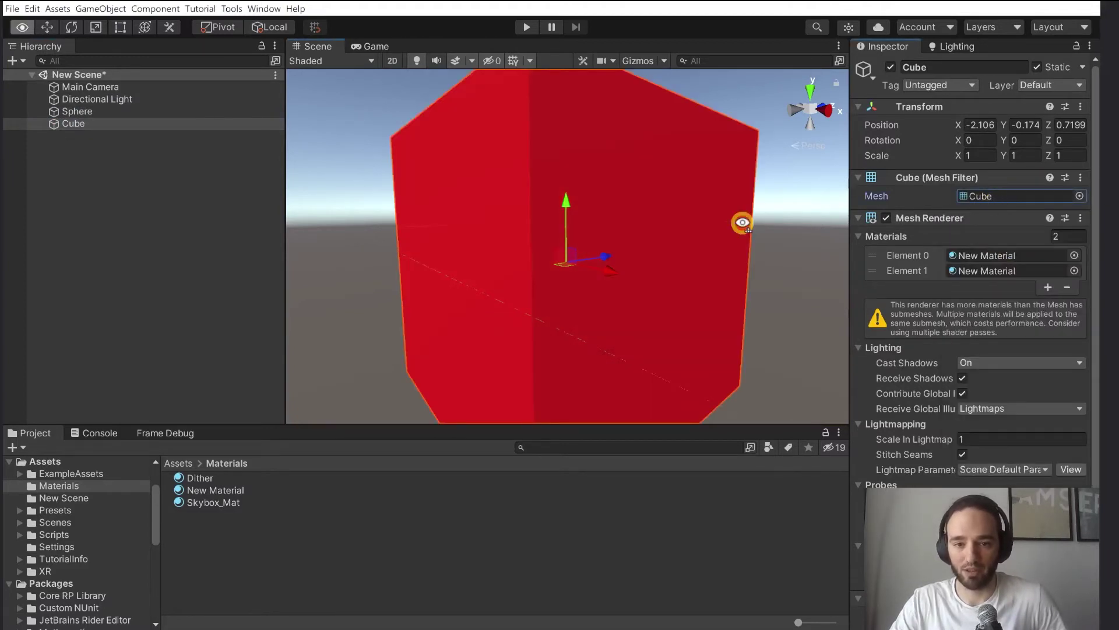
alt+drag(743, 222, 698, 246)
key(e)
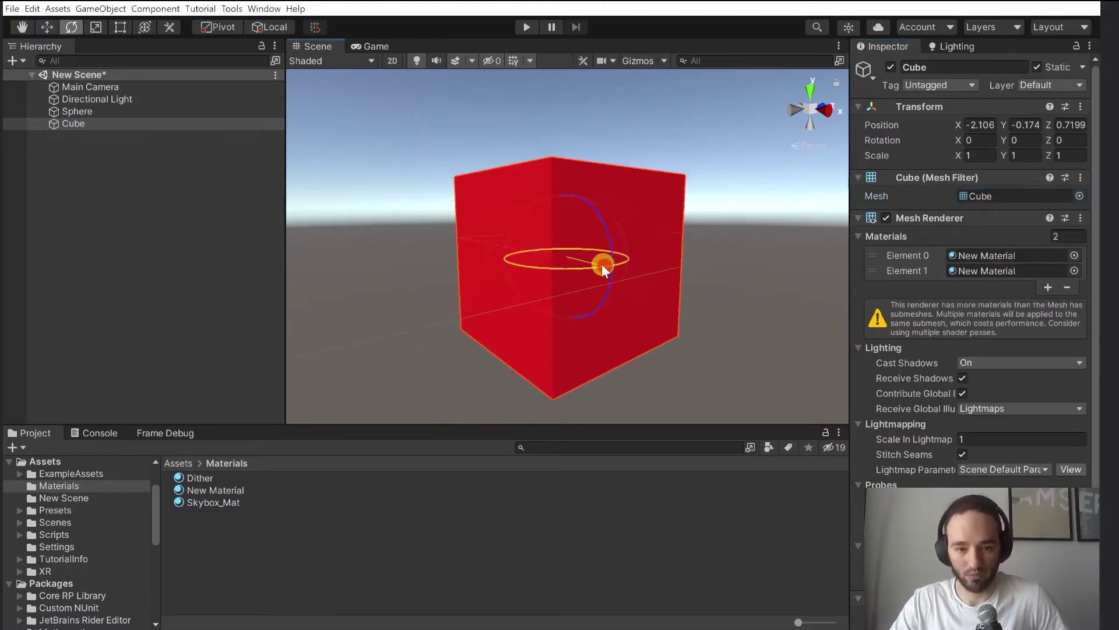
drag(598, 264, 553, 281)
key(w)
- Frame the Cube and then the Sphere to compare them in the scene
scroll(635, 347, down, 3)
scroll(635, 348, up, 2)
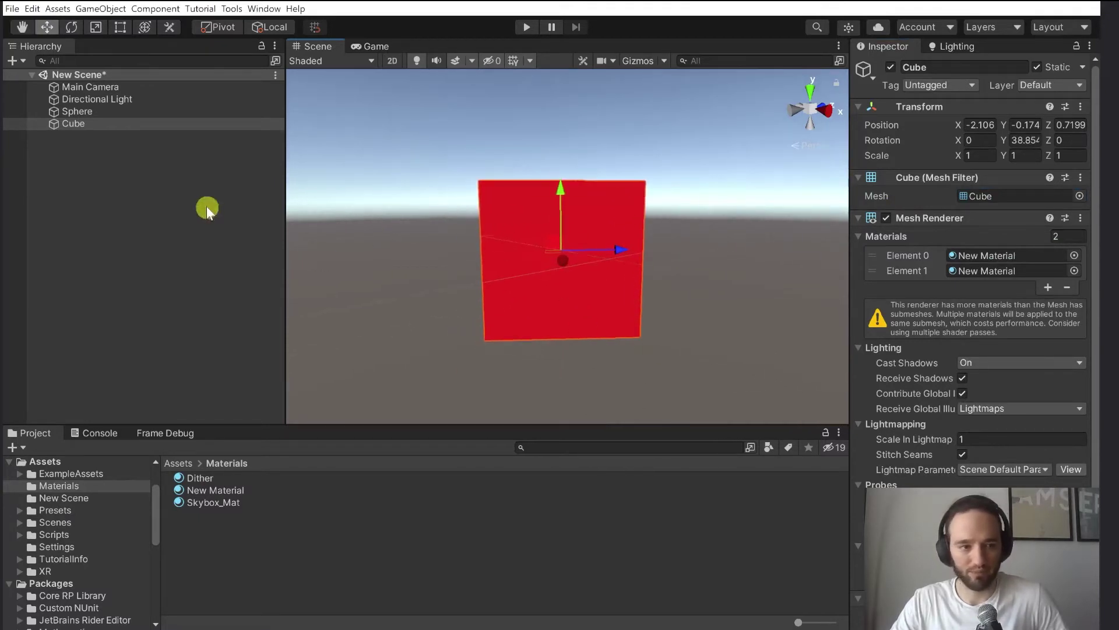
click(145, 122)
key(f)
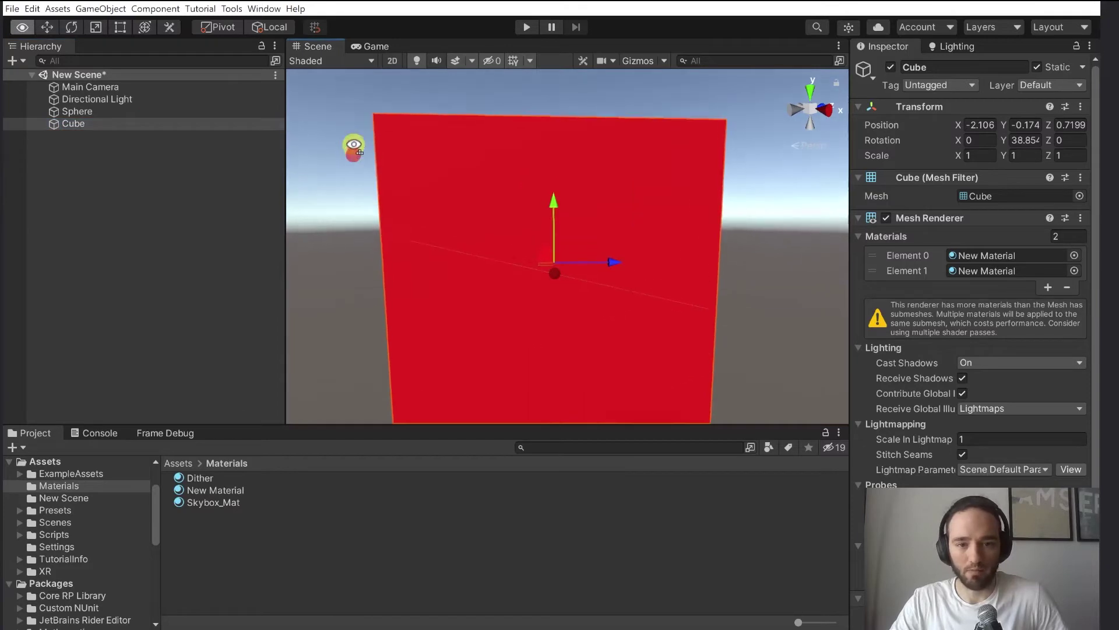
alt+right_drag(354, 146, 225, 213)
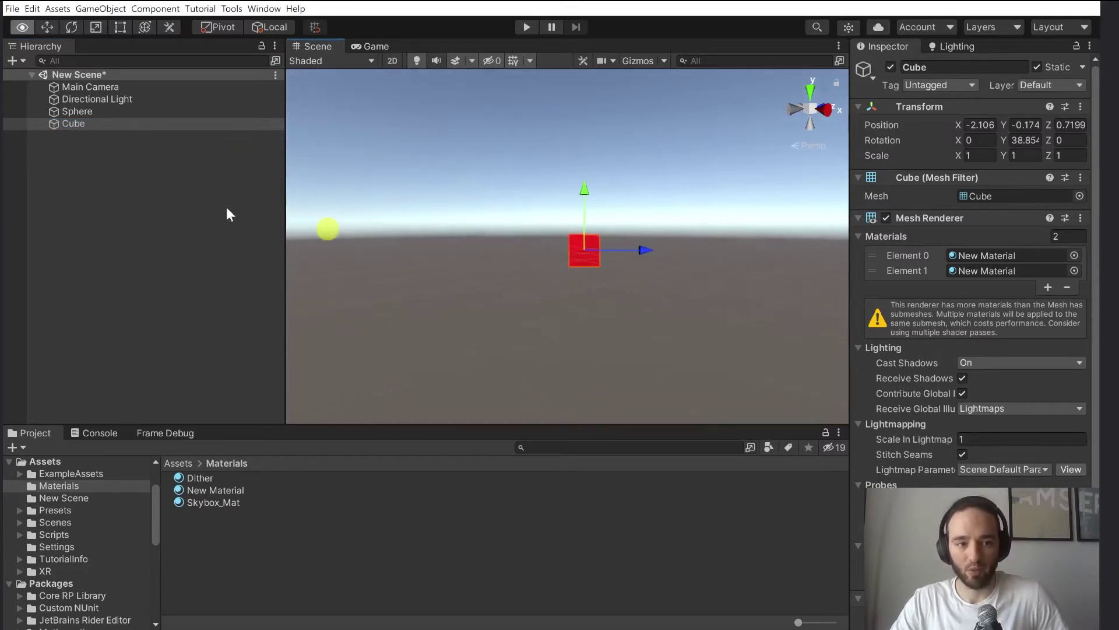
click(119, 111)
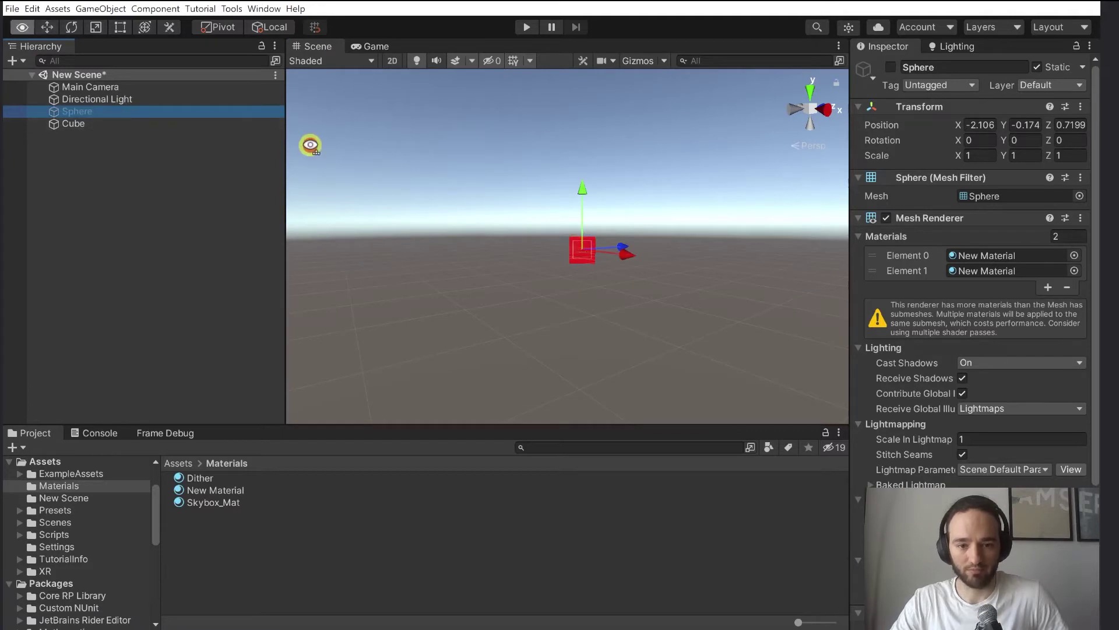
key(f)
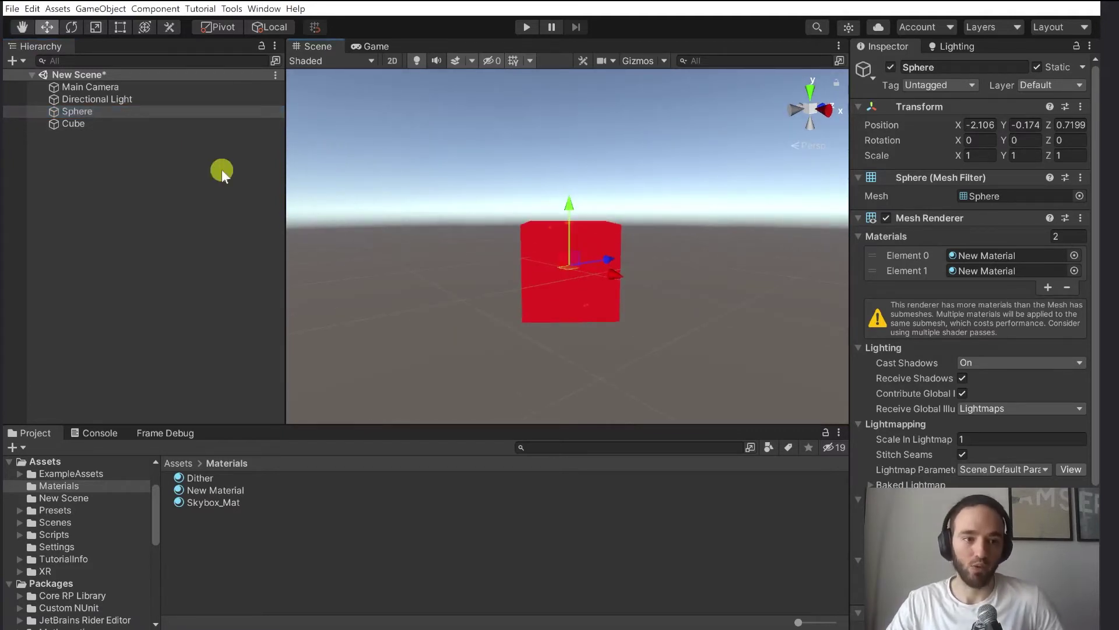
click(168, 168)
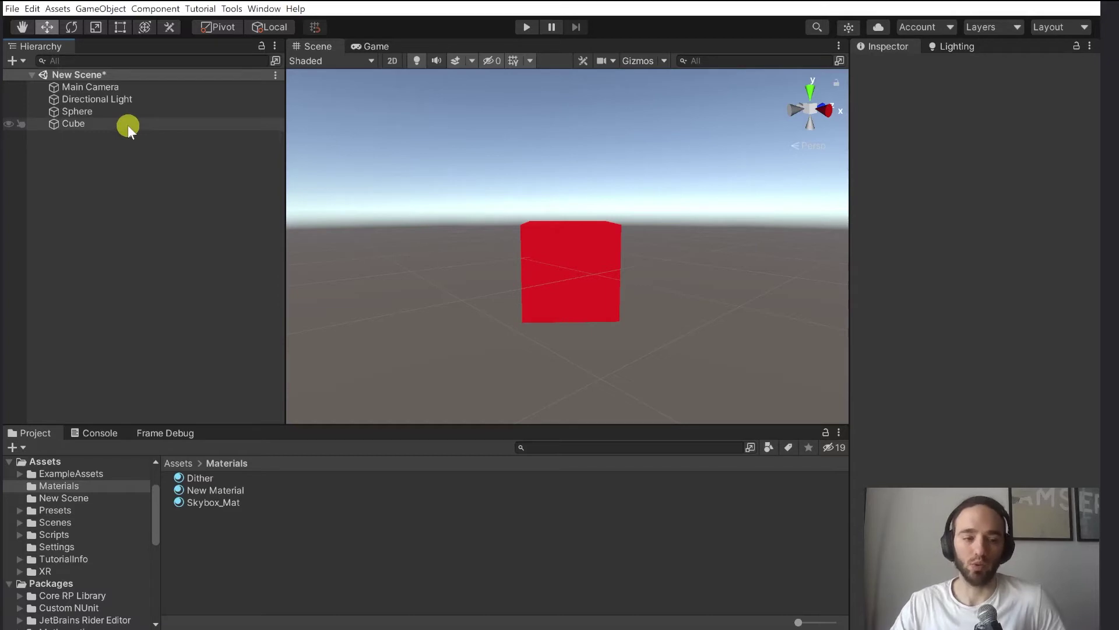
right_drag(327, 160, 355, 187)
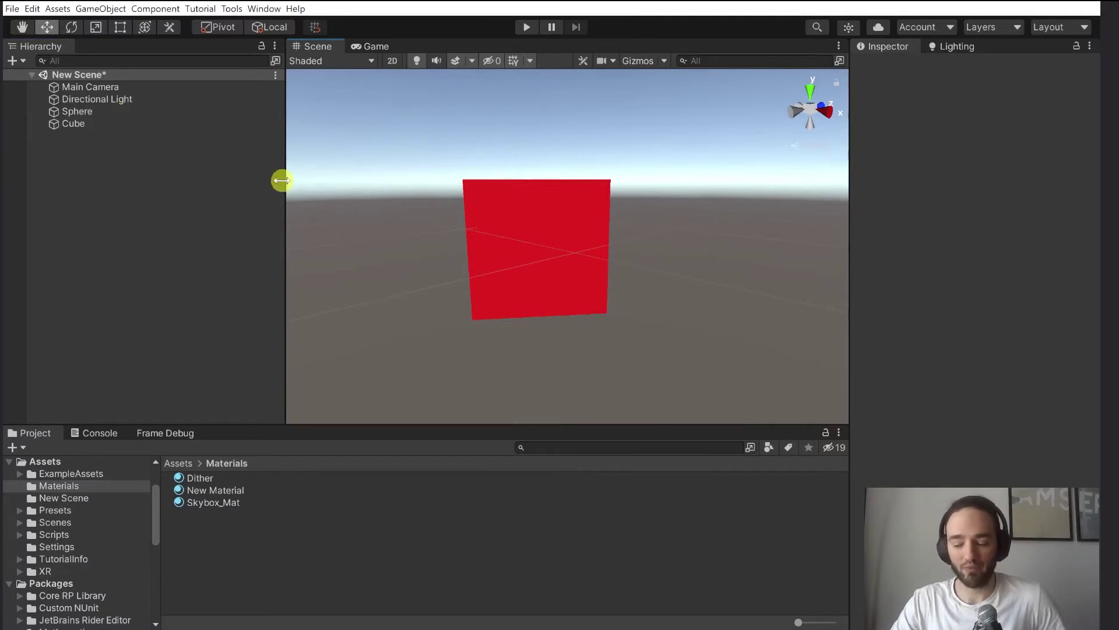
- Prefix the Hierarchy names with 'LOD0 -' for Sphere and 'LOD1 -' for Cube
click(128, 109)
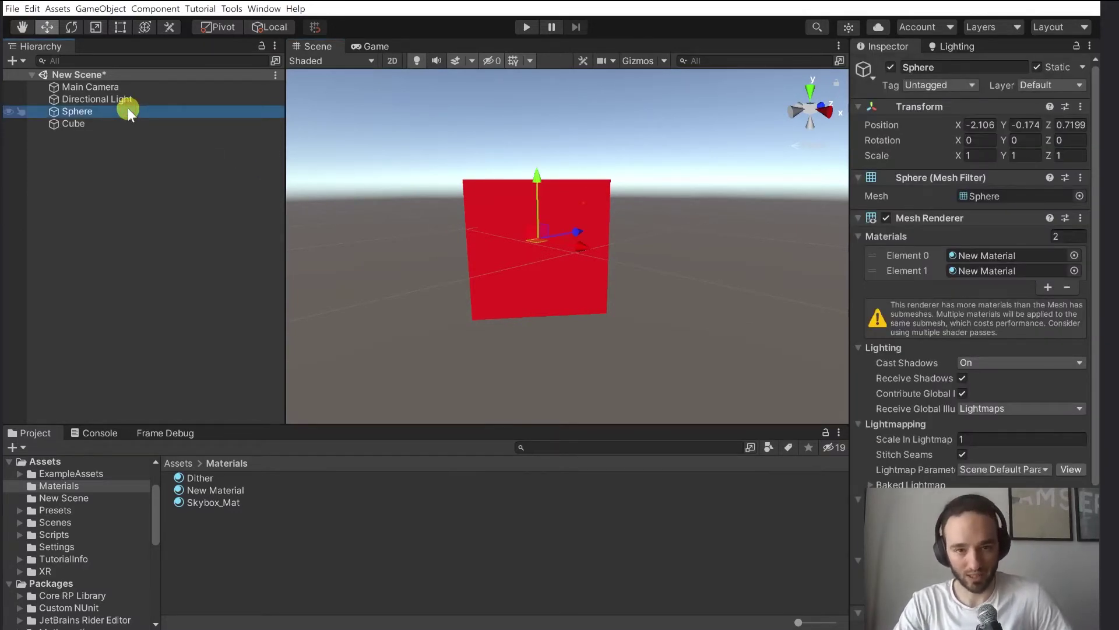
click(127, 111)
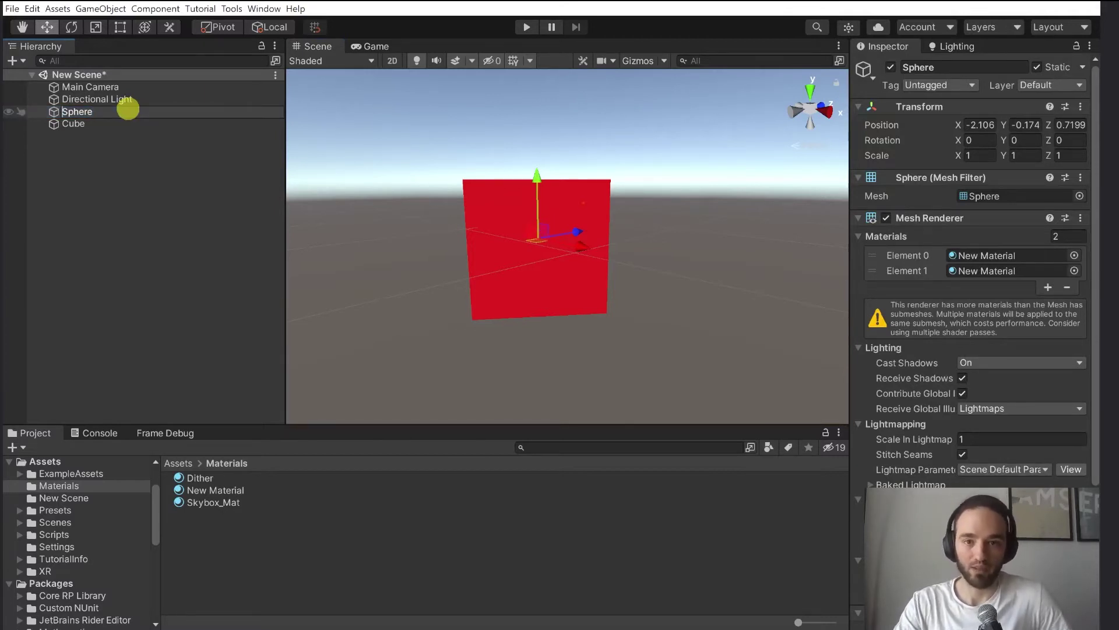
text(LOD0 -)
key(Return)
key(Down)
key(F2)
key(Home)
text(LOD1 -)
key(Return)
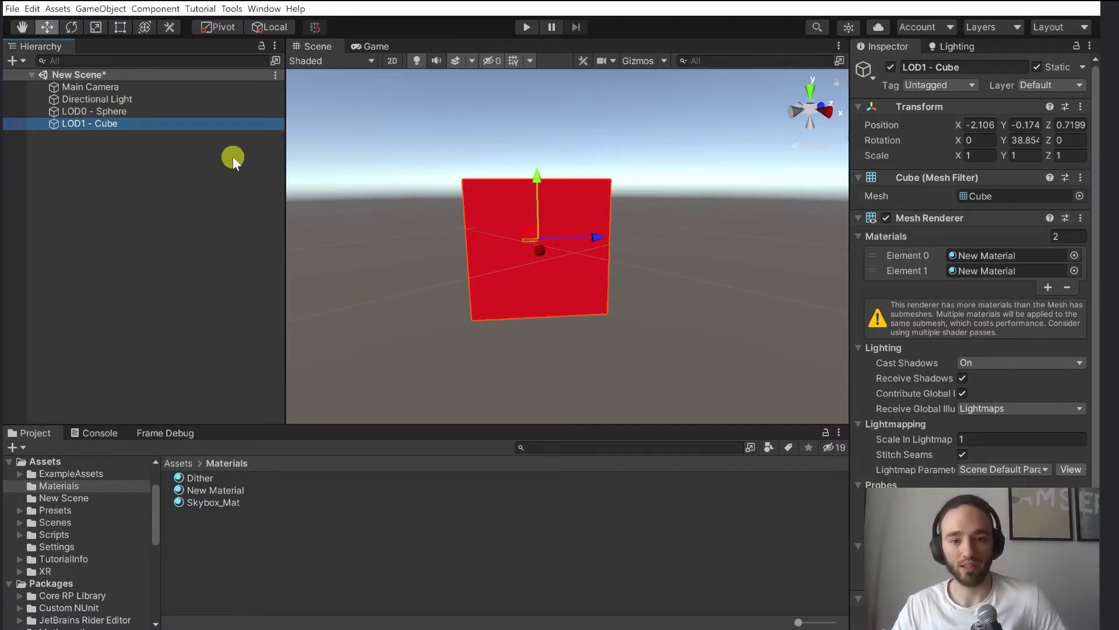
- Select both LOD objects and wrap them in a new empty parent named 'Character'
ctrl+click(149, 107)
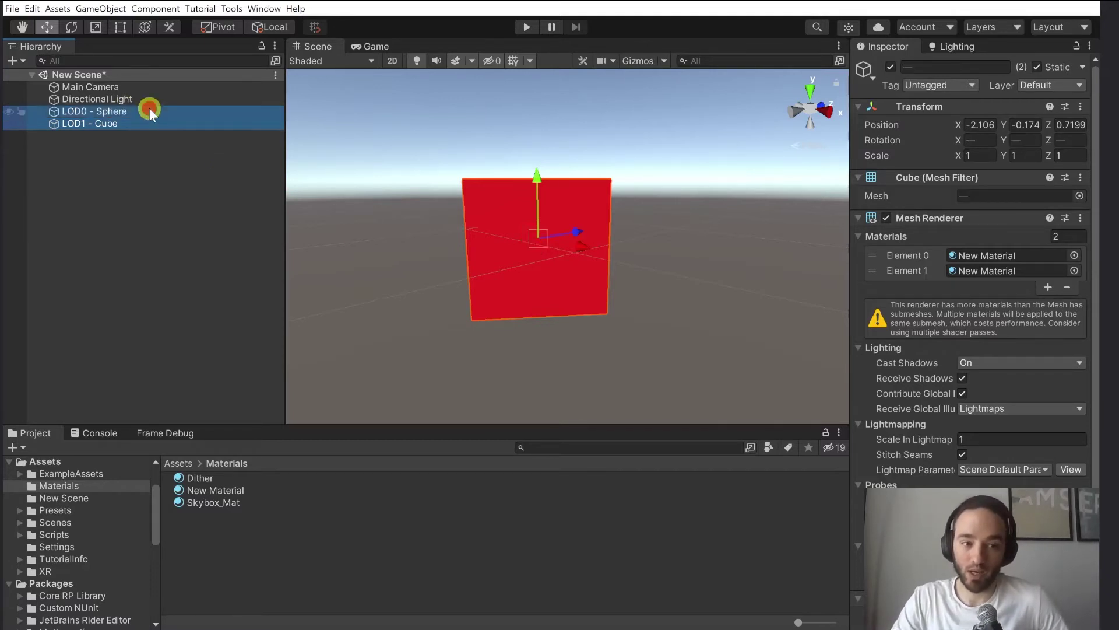
right_click(120, 123)
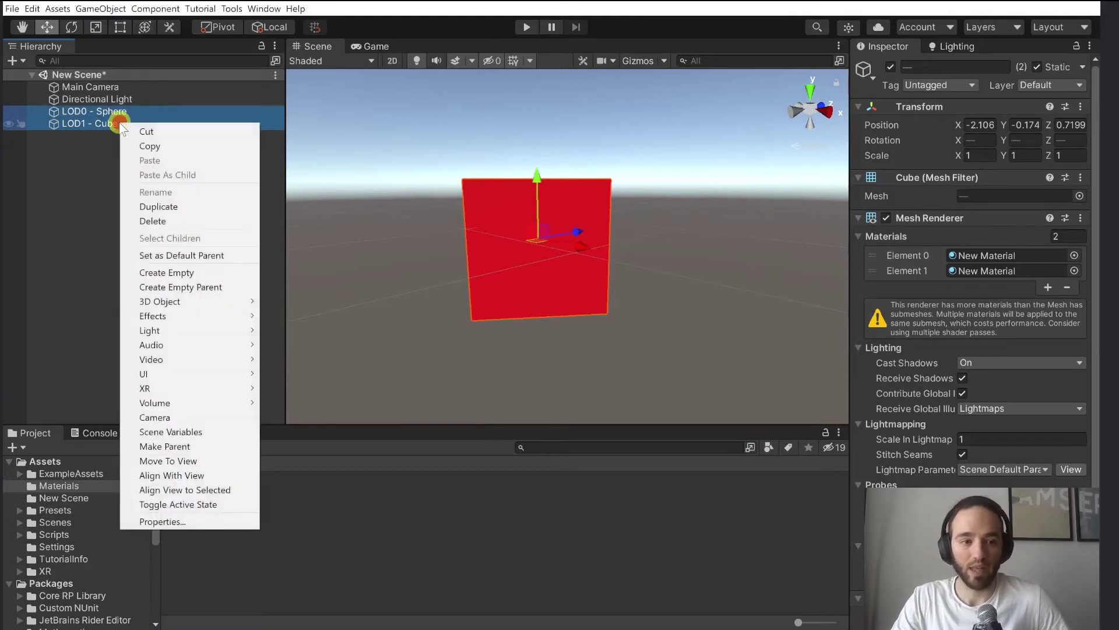
click(184, 289)
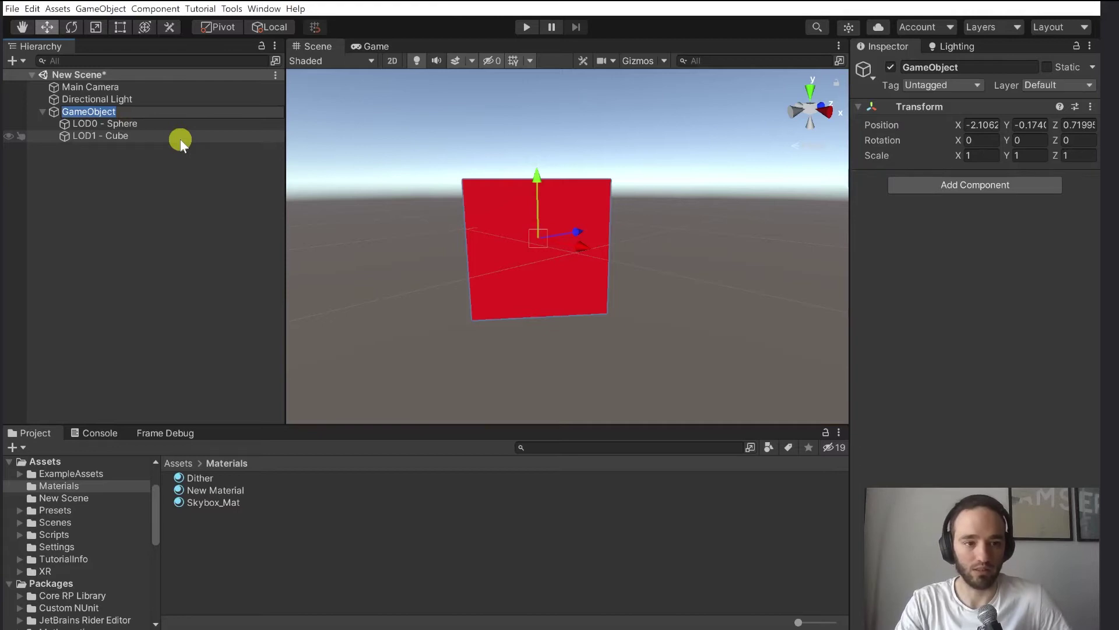
text(Char)
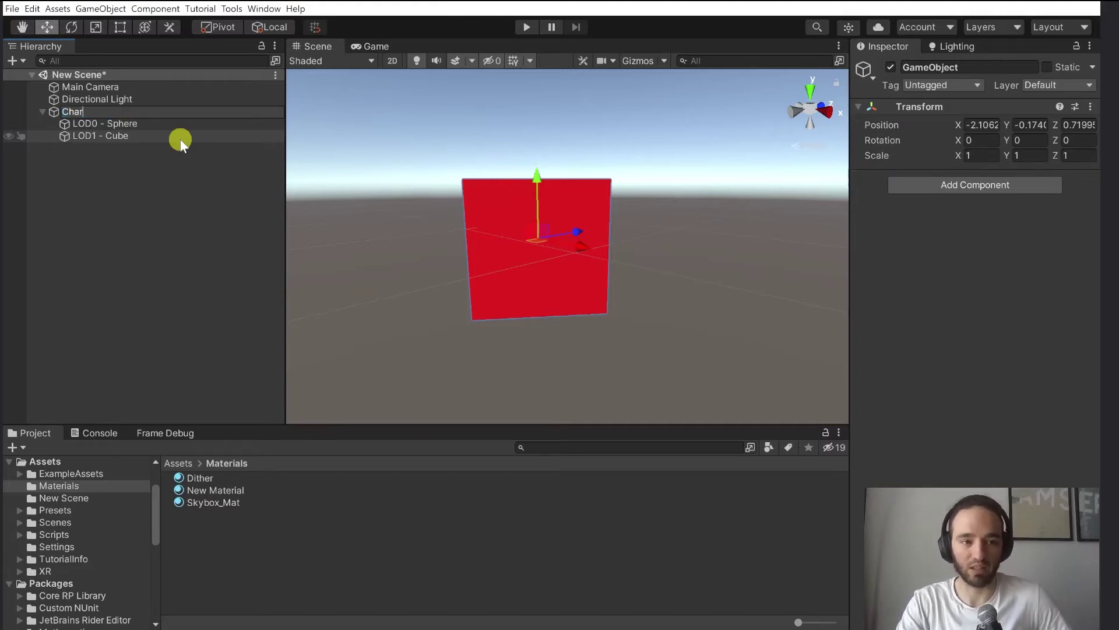
text(acter)
key(Return)
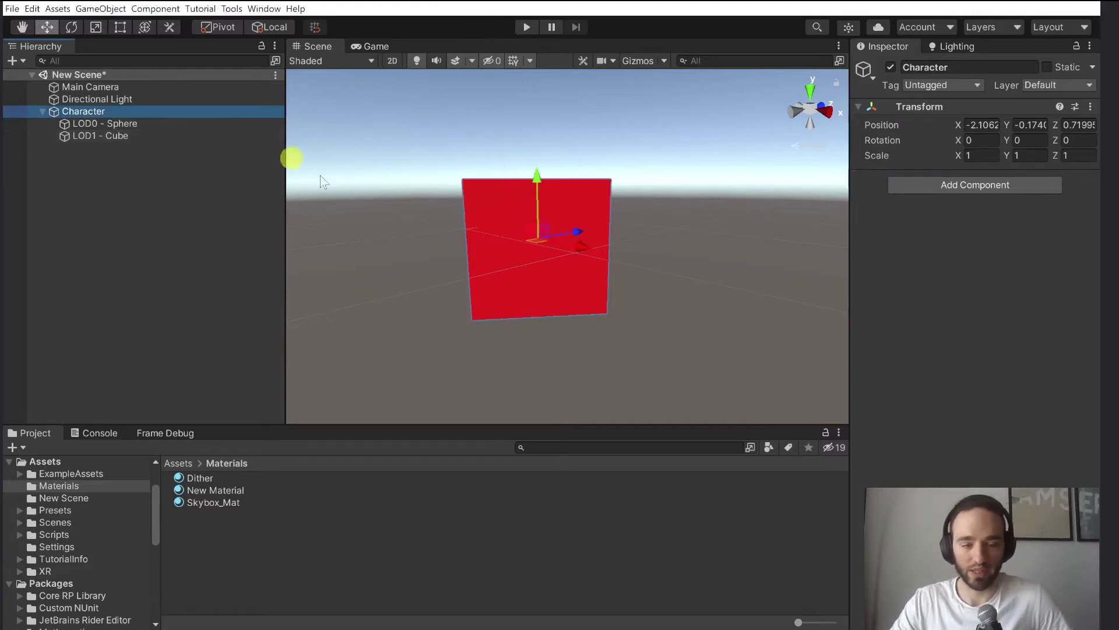
right_drag(535, 365, 388, 277)
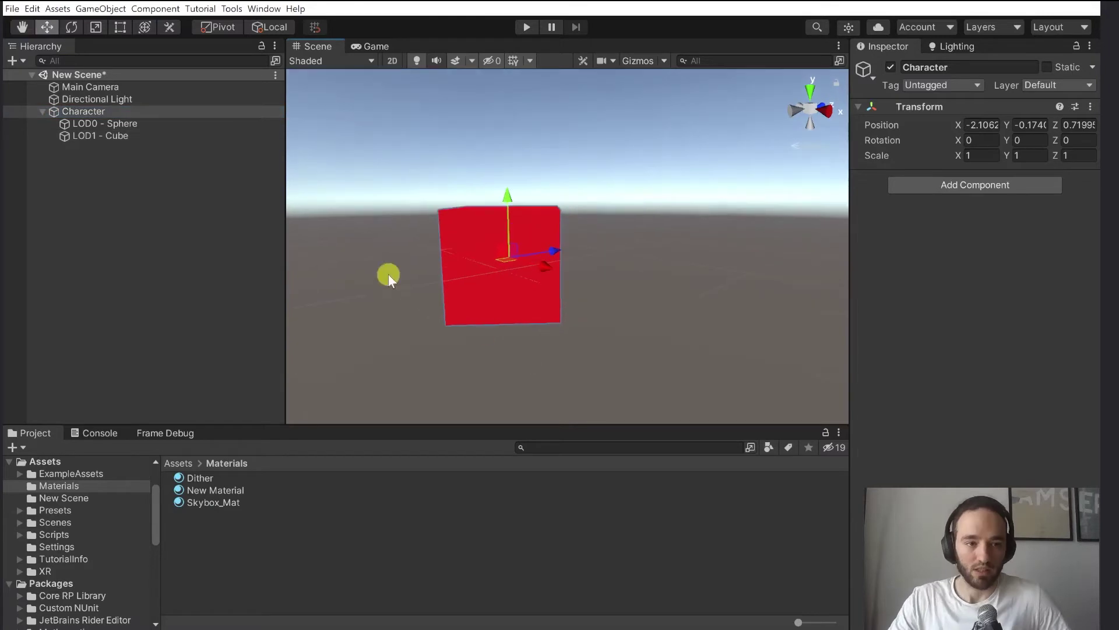
- Add an LOD Group to Character, delete LOD 2, assign the sphere to LOD 0 and cube to LOD 1
click(972, 185)
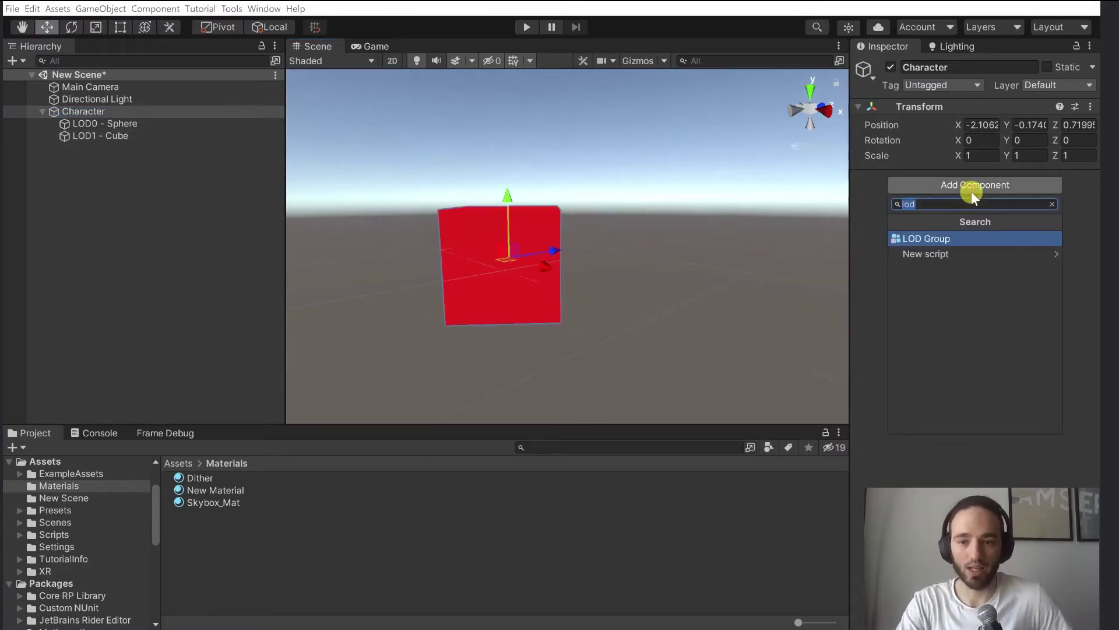
key(Right)
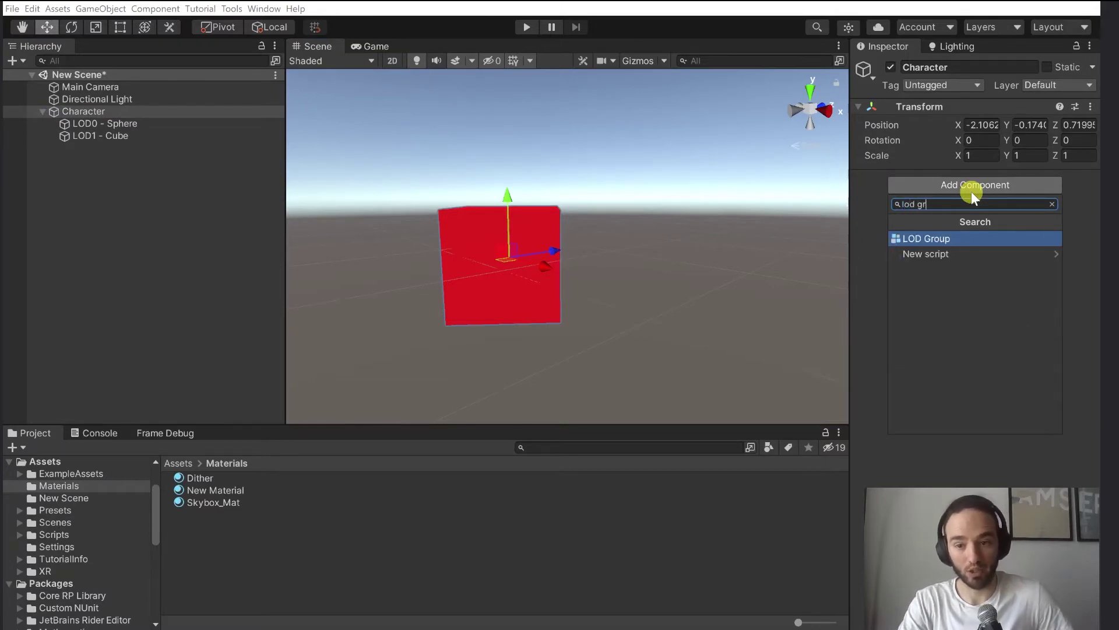
key(Return)
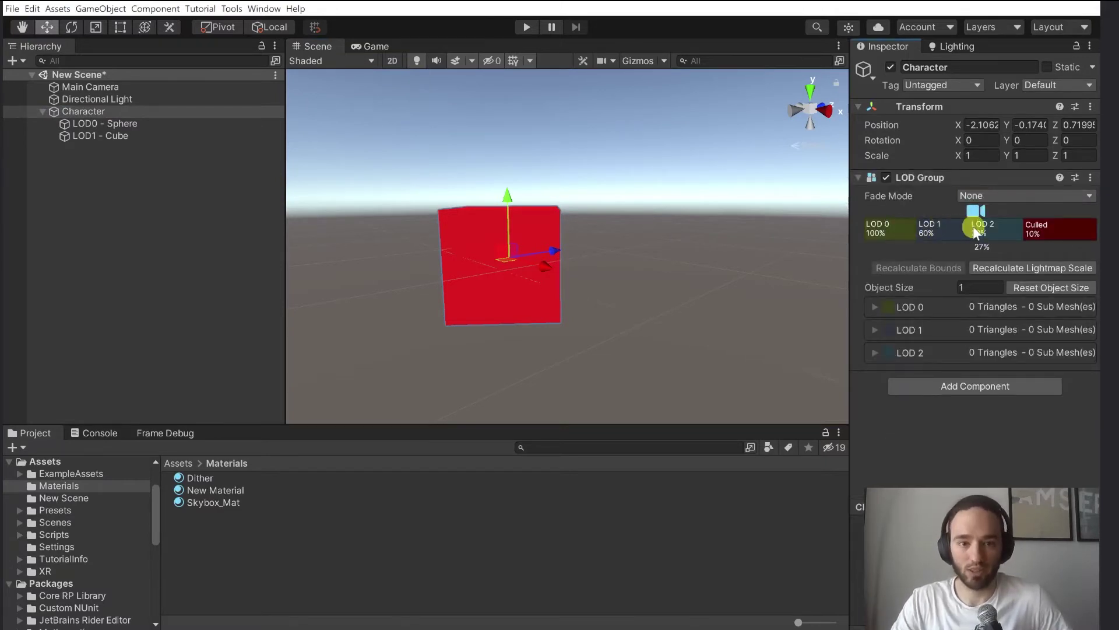
drag(975, 230, 987, 236)
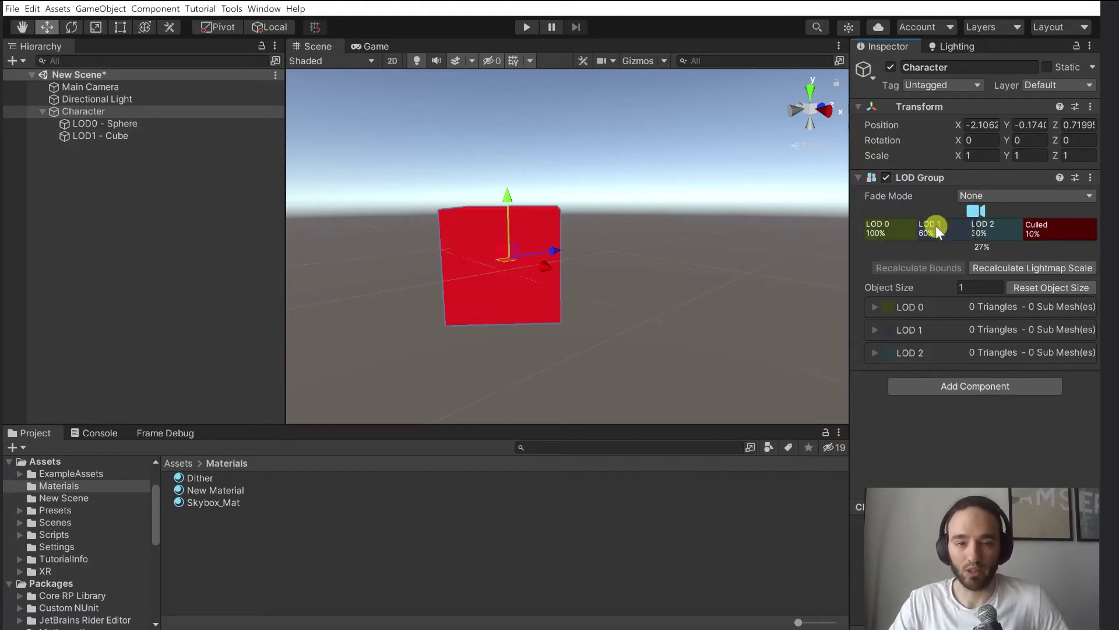
right_click(997, 227)
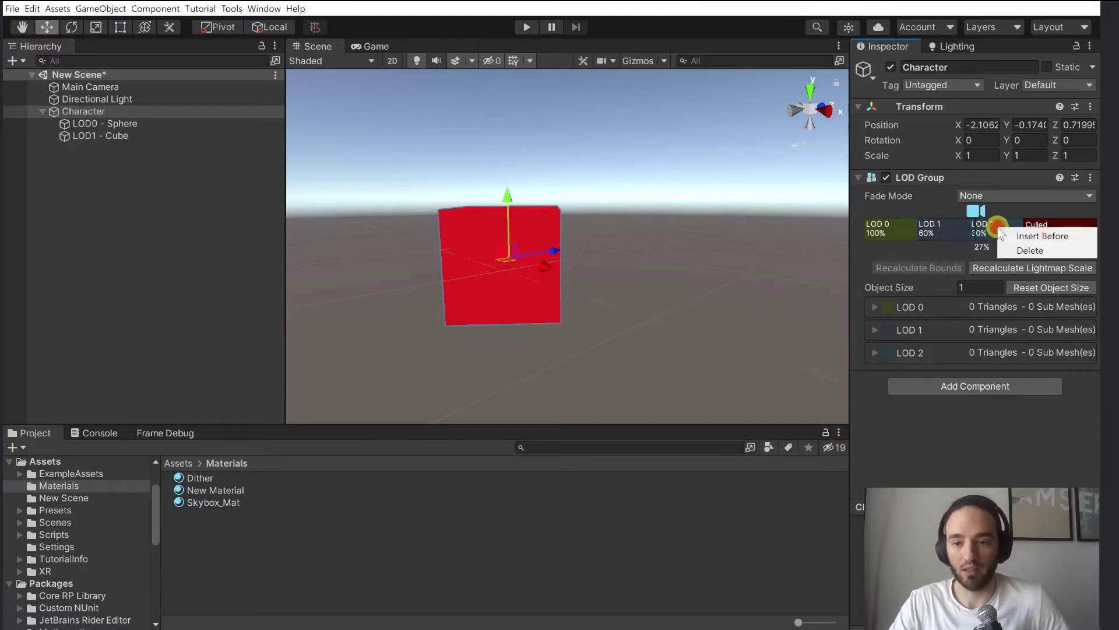
click(1030, 251)
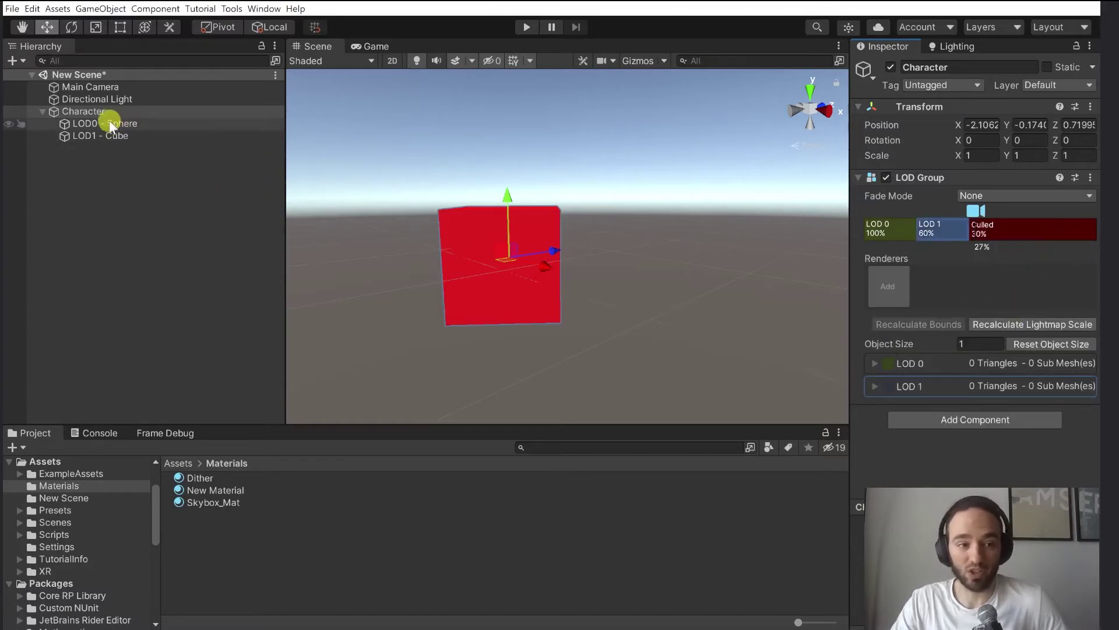
drag(108, 122, 888, 234)
drag(107, 135, 937, 227)
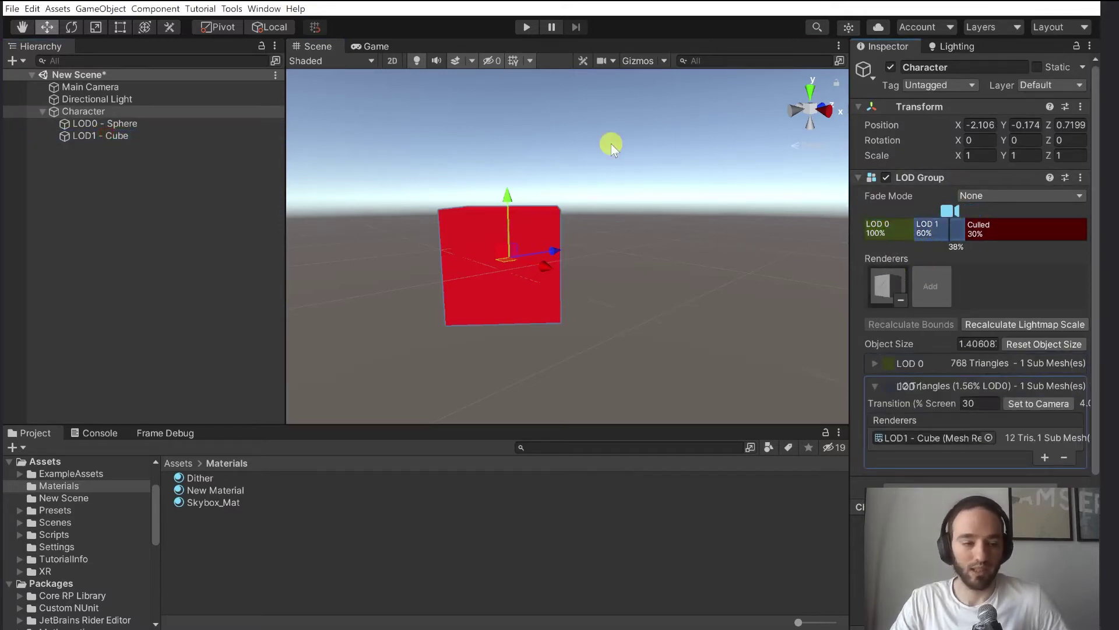
- Zoom and orbit the Scene view to watch the sphere and cube swap with distance
alt+drag(611, 143, 565, 143)
scroll(564, 146, up, 6)
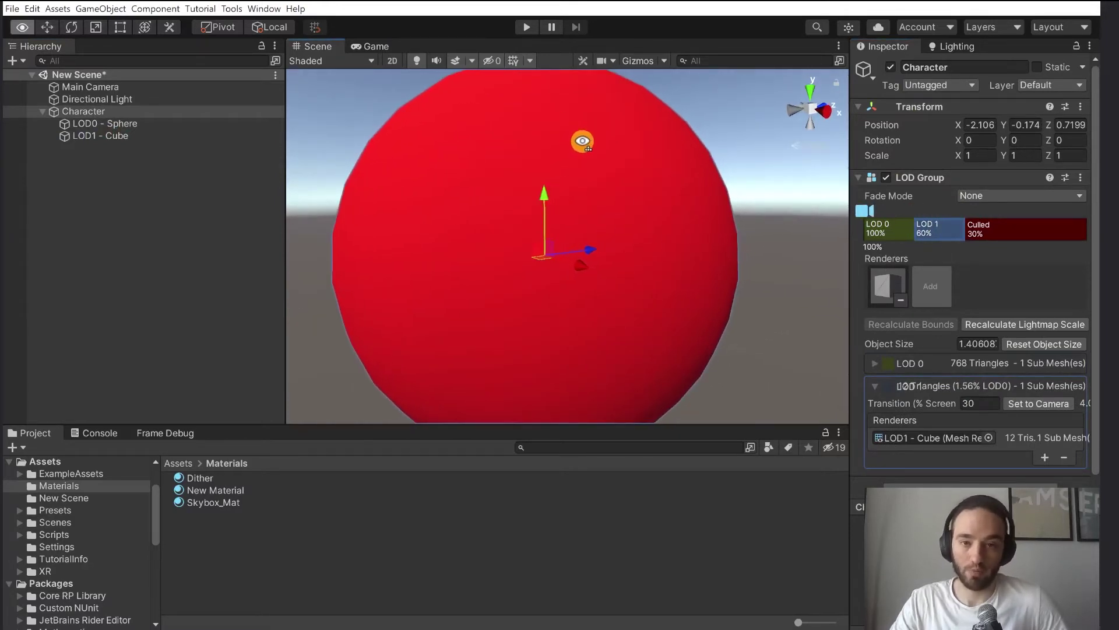
scroll(737, 232, down, 6)
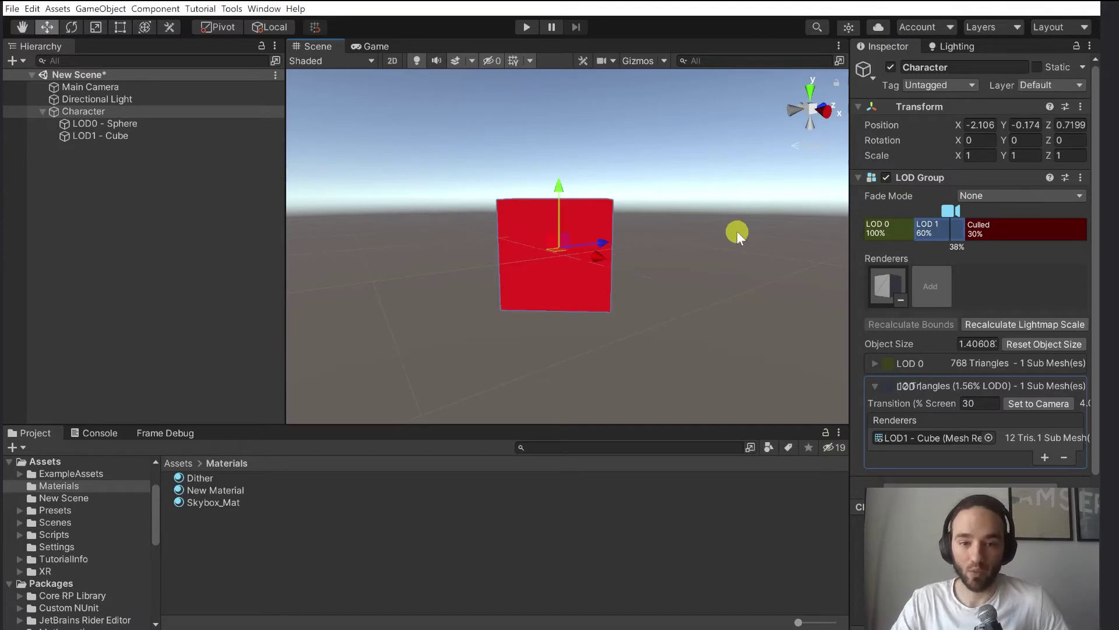
alt+scroll(739, 227, up, 2)
alt+drag(724, 169, 729, 174)
alt+scroll(726, 166, up, 4)
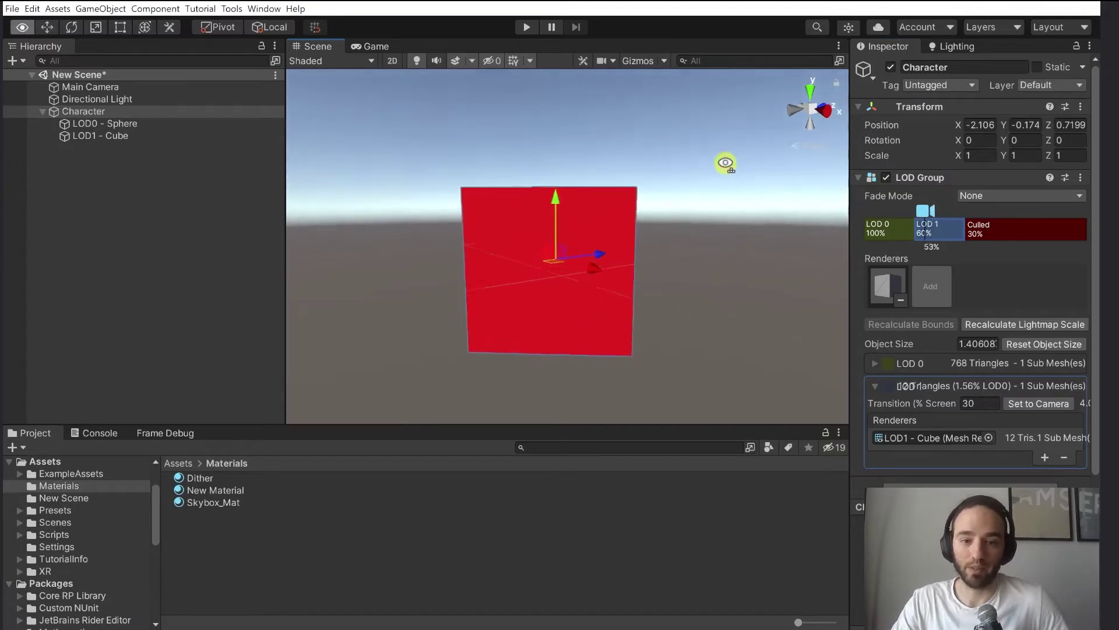
alt+scroll(725, 163, down, 5)
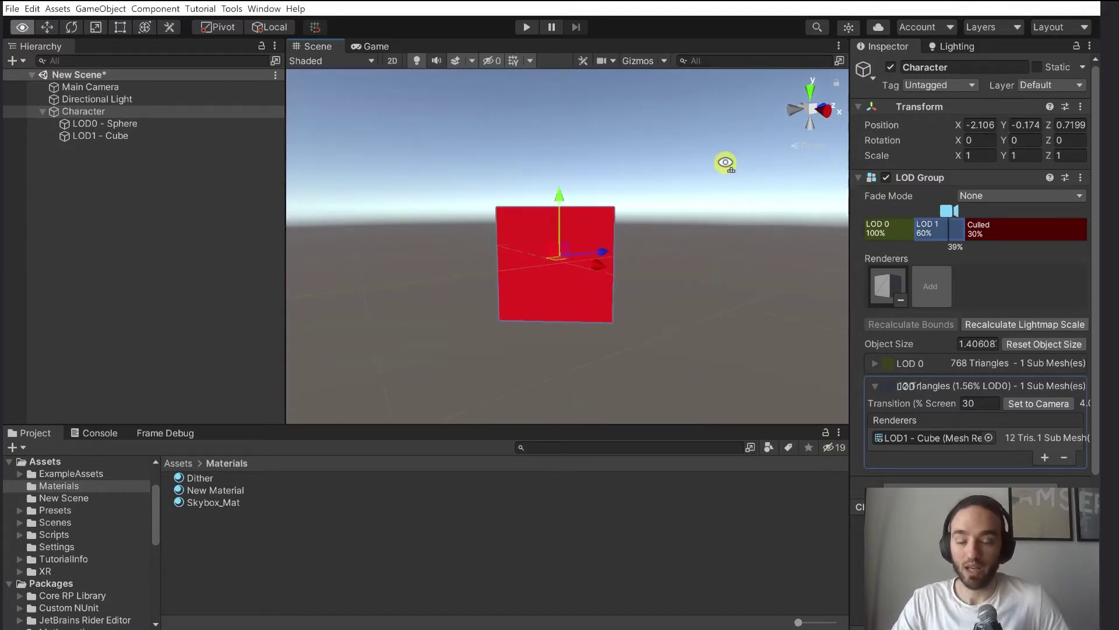
alt+drag(757, 217, 761, 214)
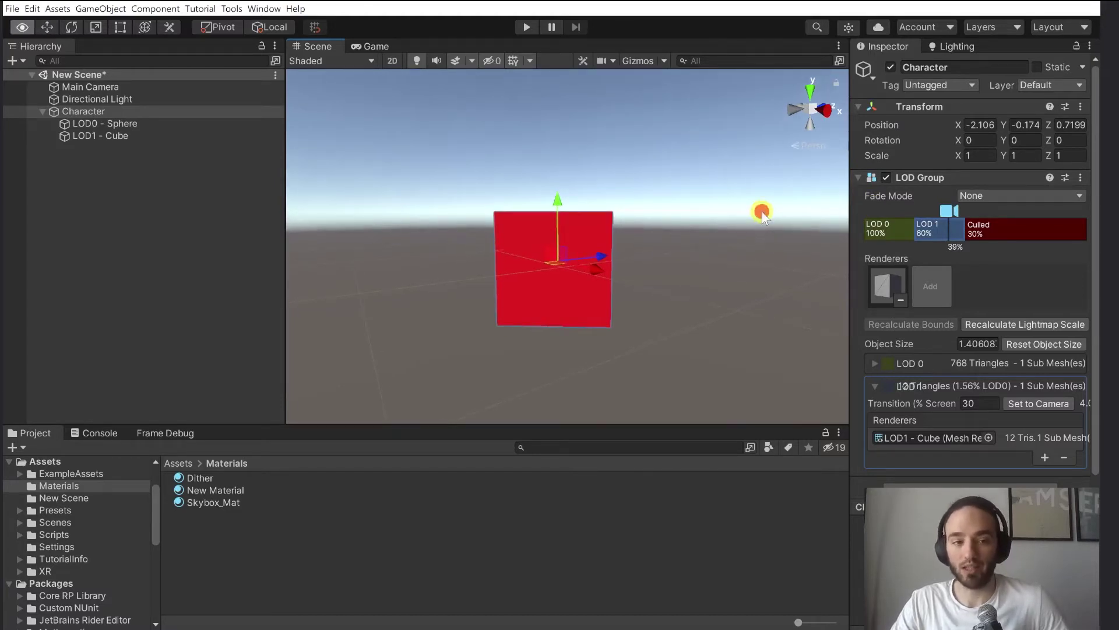
alt+scroll(762, 212, down, 3)
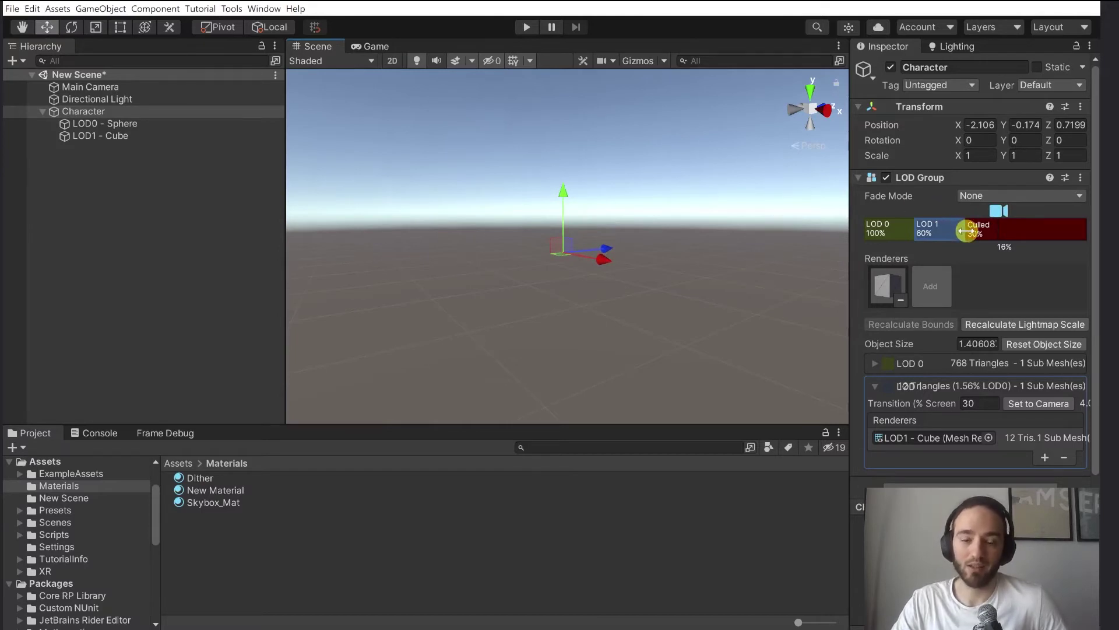
- Move the LOD 1/Culled divider to 14% and preview the sphere level
drag(966, 231, 1004, 247)
alt+scroll(808, 183, up, 8)
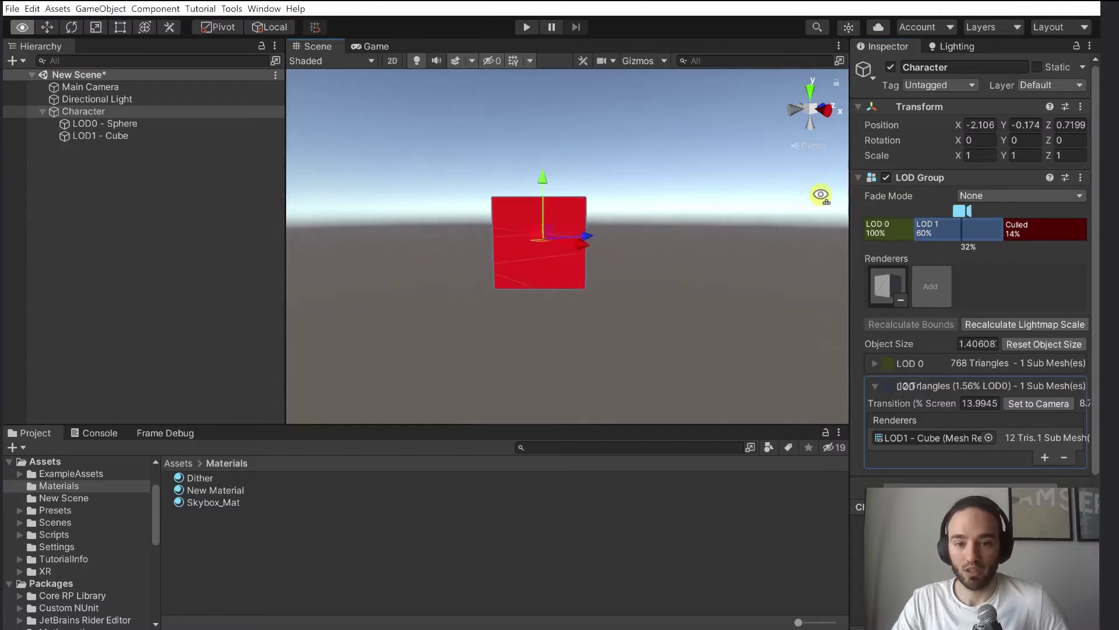
alt+scroll(807, 177, down, 5)
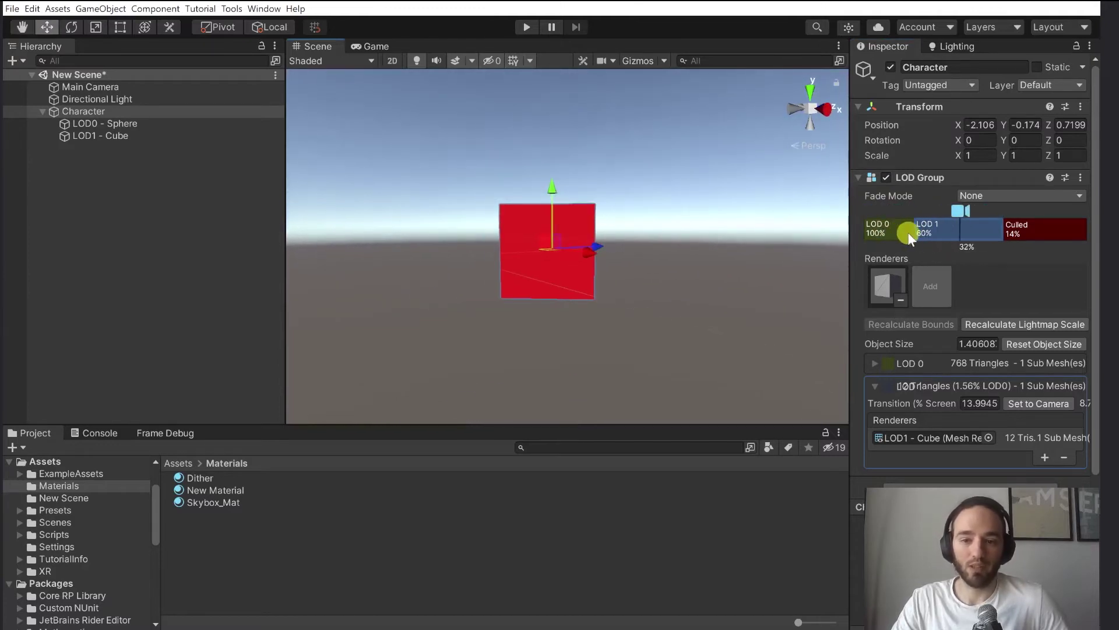
drag(908, 232, 937, 242)
- Inspect both LOD objects, then reselect Character and preview its culled state while zooming
click(646, 148)
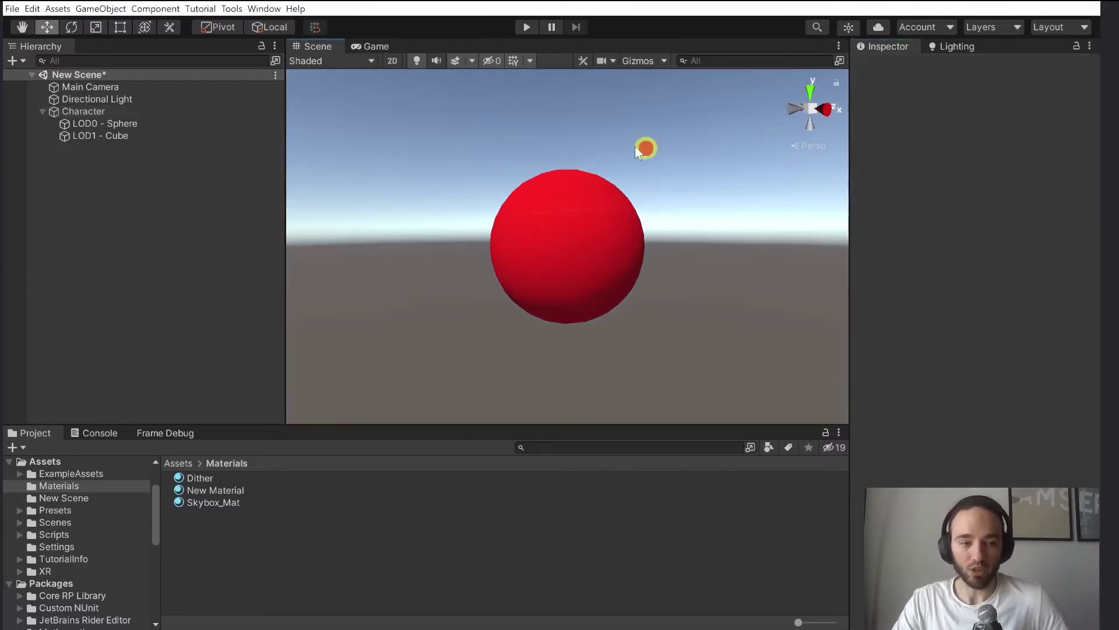
click(151, 124)
click(106, 148)
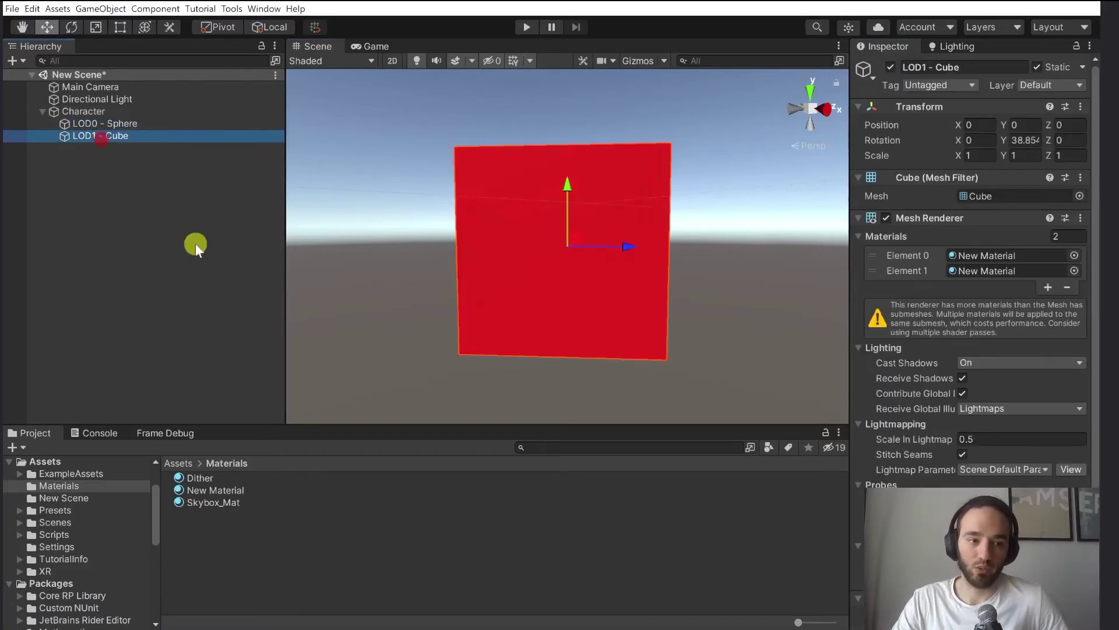
click(330, 155)
alt+scroll(361, 168, down, 2)
click(83, 111)
drag(991, 232, 1019, 245)
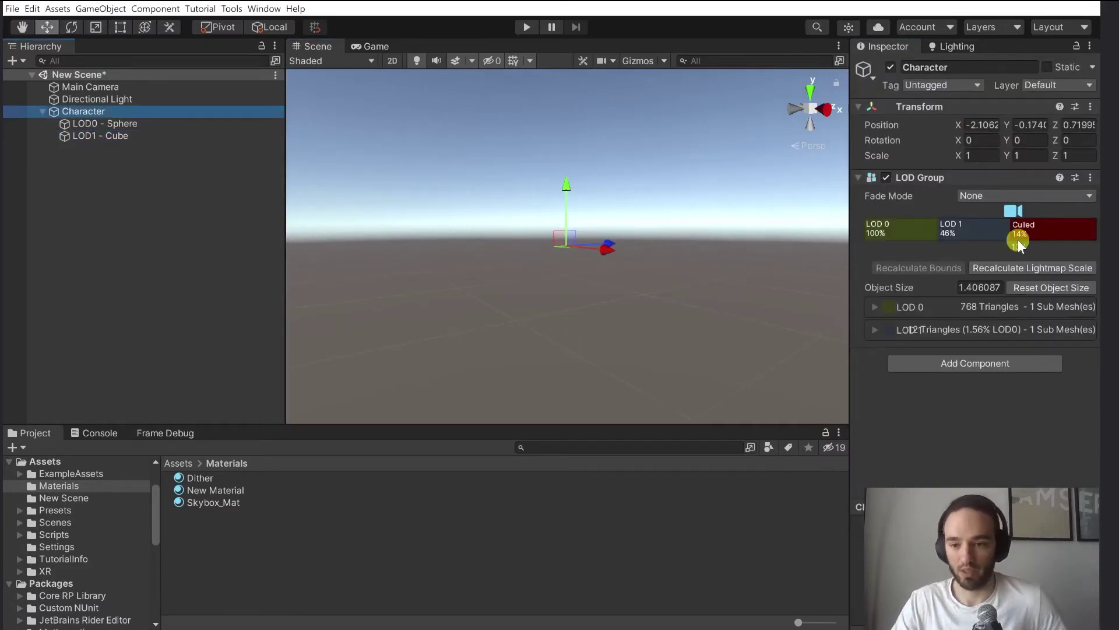
scroll(710, 197, up, 2)
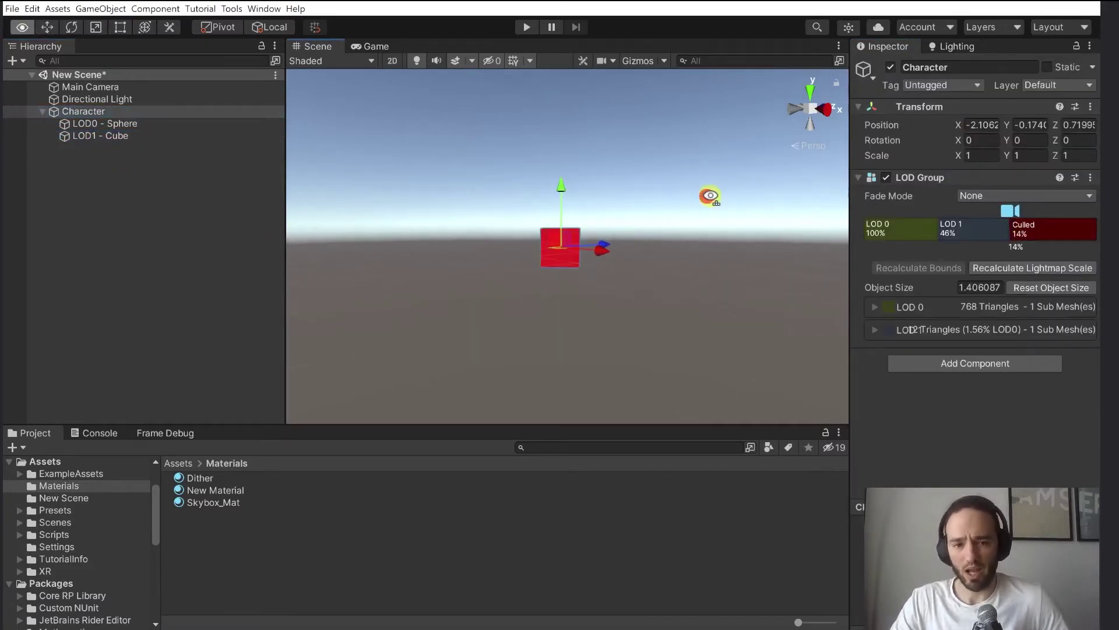
alt+scroll(602, 225, down, 2)
click(1036, 236)
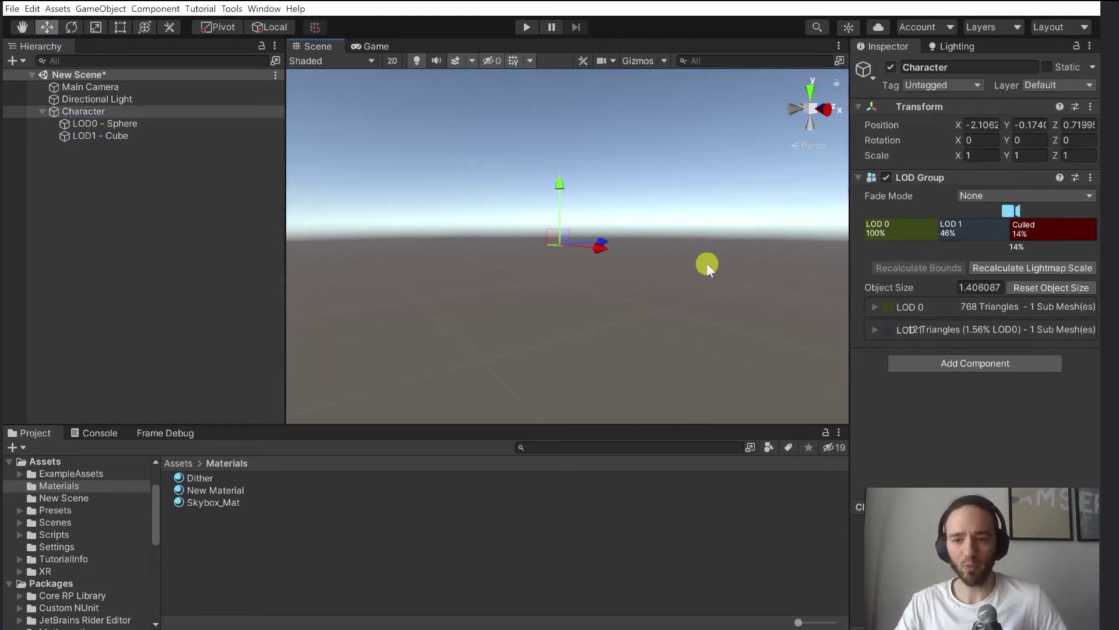
alt+scroll(702, 264, up, 5)
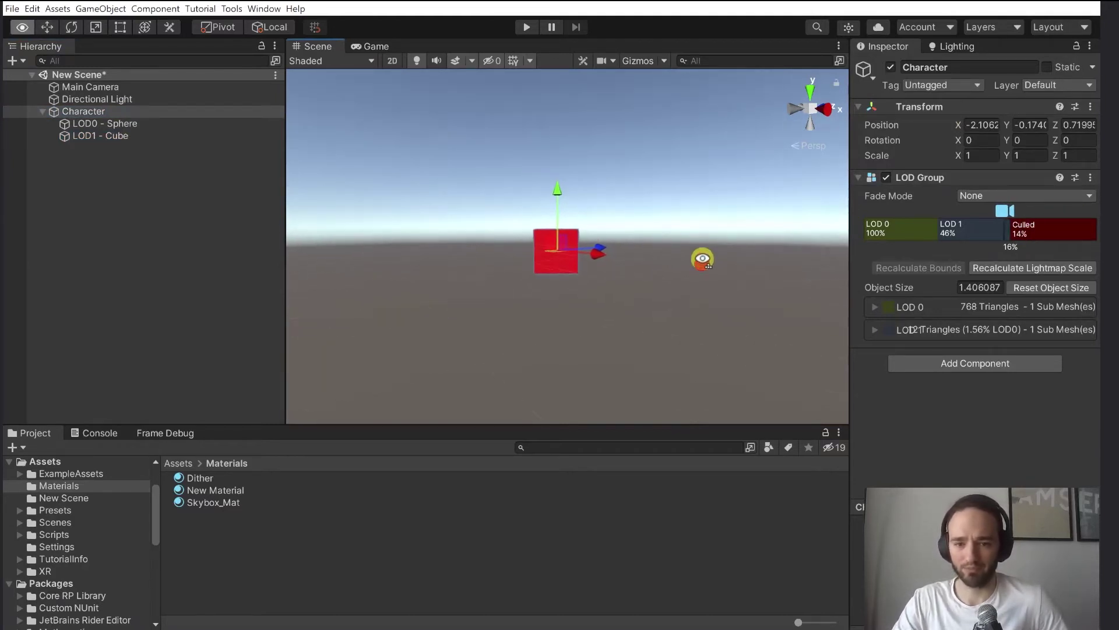
alt+scroll(689, 268, down, 3)
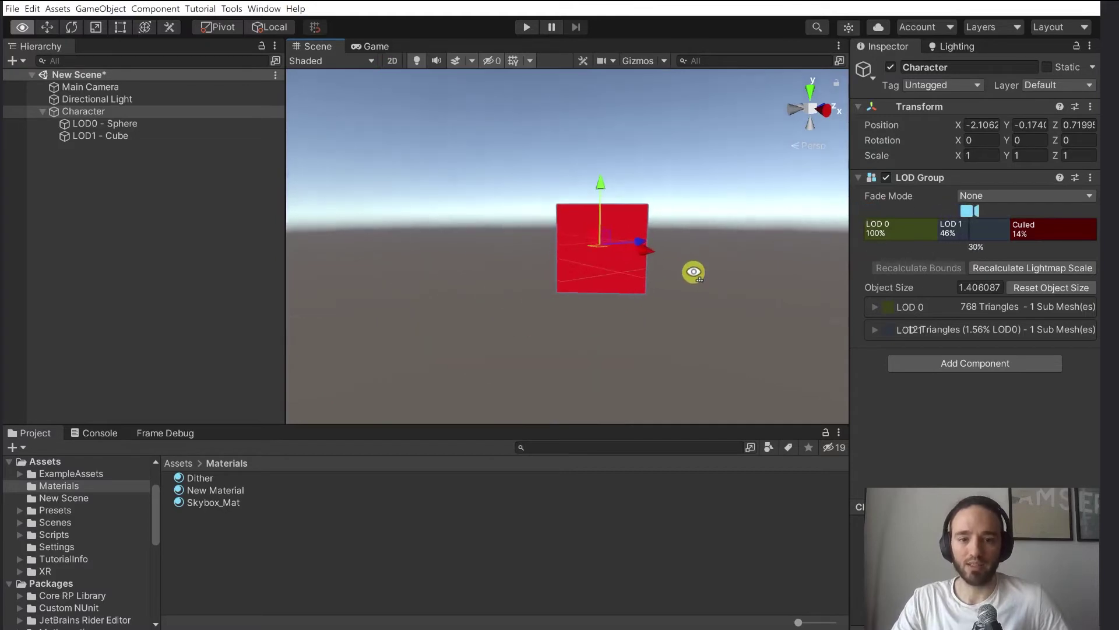
alt+scroll(711, 272, up, 3)
- Try LOD 1 transitions at 27% and 80%, then settle the LOD 0/LOD 1 divider at 54%
alt+drag(722, 274, 737, 245)
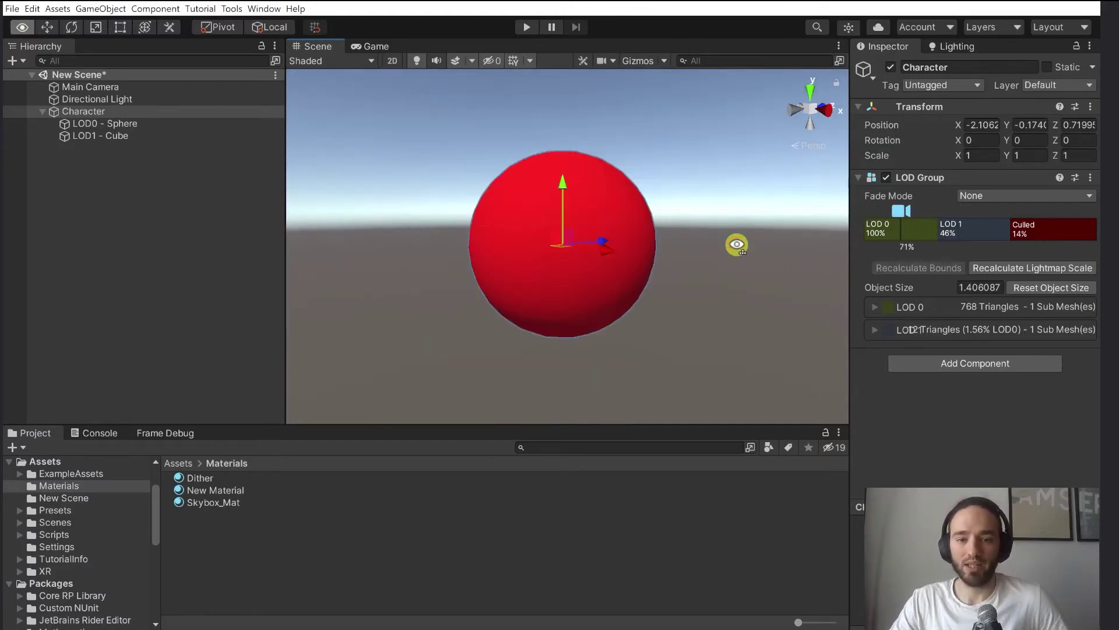
alt+scroll(717, 260, down, 3)
alt+scroll(717, 260, up, 2)
alt+scroll(717, 261, up, 1)
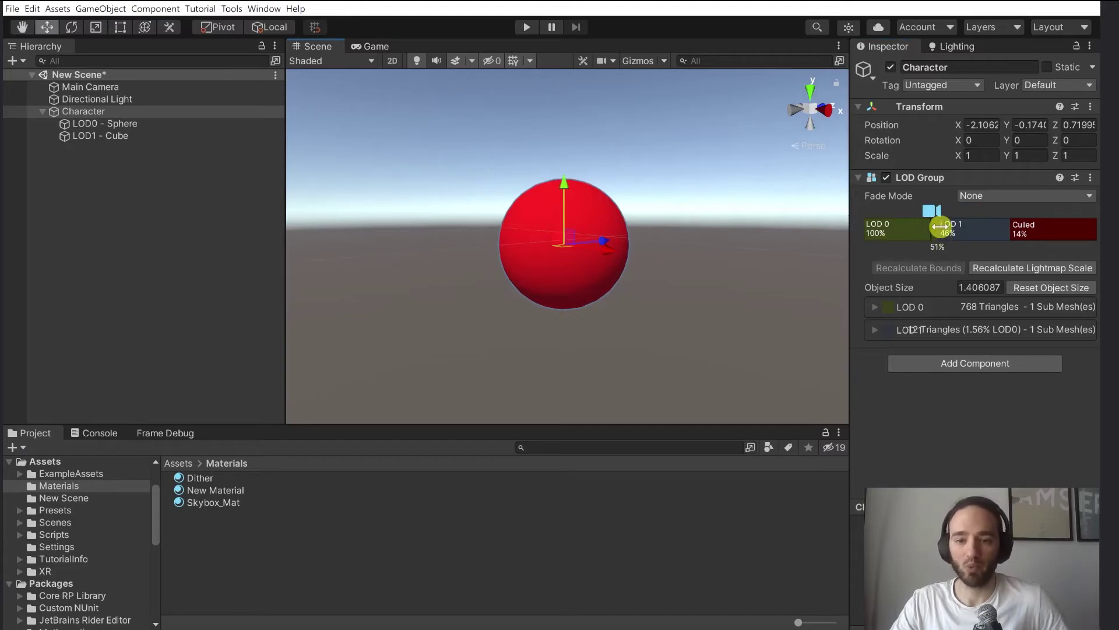
mouse_move(939, 226)
mouse_down()
mouse_move(925, 230)
mouse_move(974, 247)
mouse_up()
scroll(714, 186, up, 5)
scroll(714, 187, down, 10)
scroll(717, 188, up, 6)
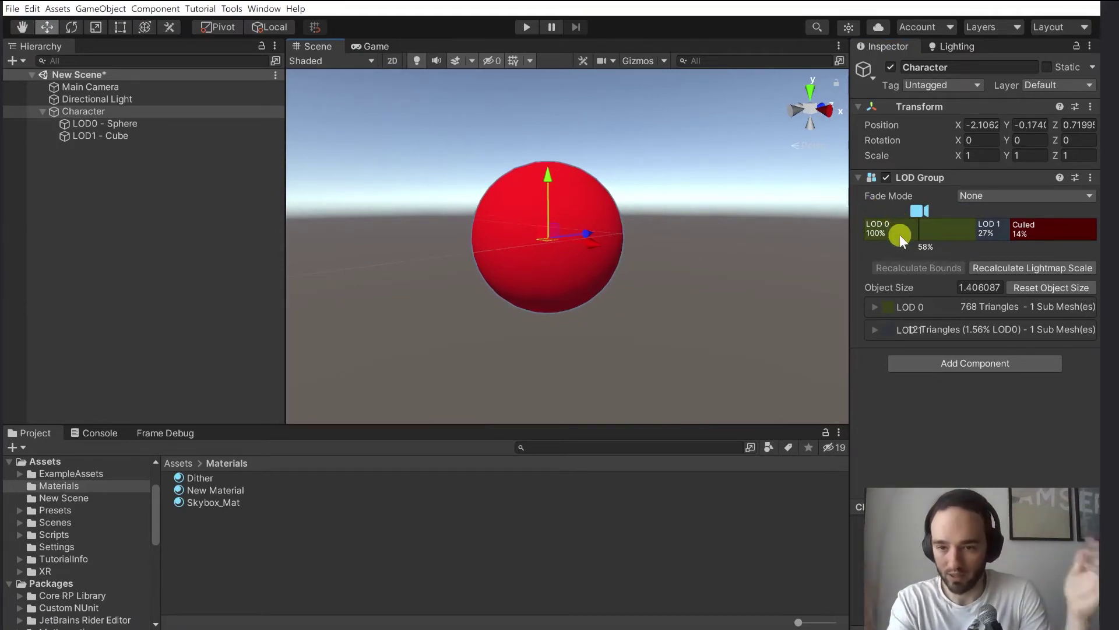
drag(979, 224, 887, 225)
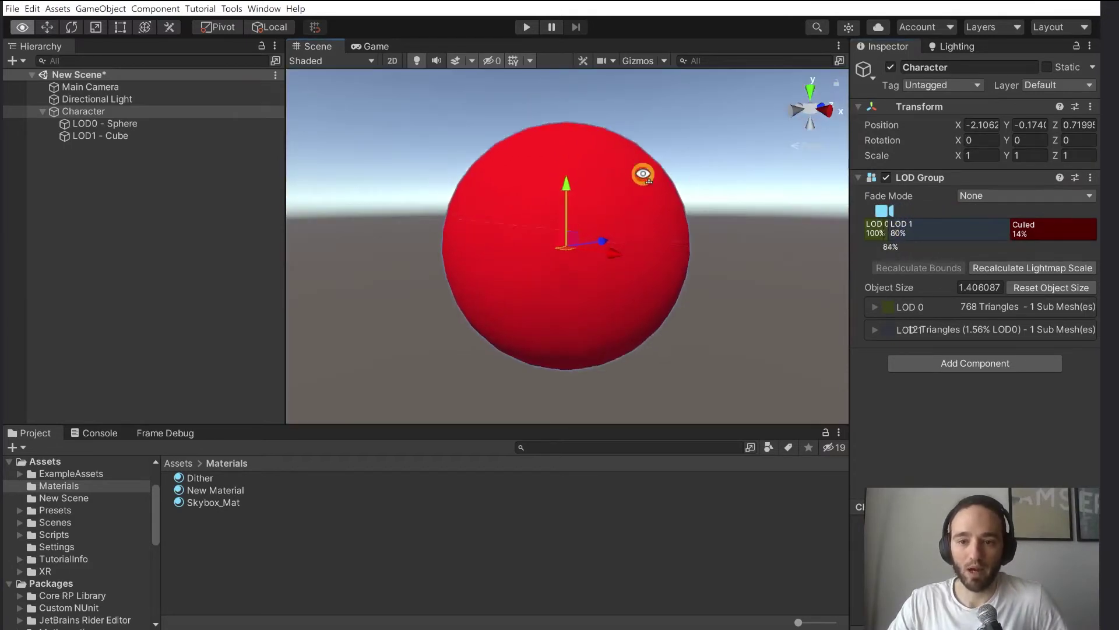
alt+scroll(644, 173, down, 2)
alt+scroll(644, 173, up, 5)
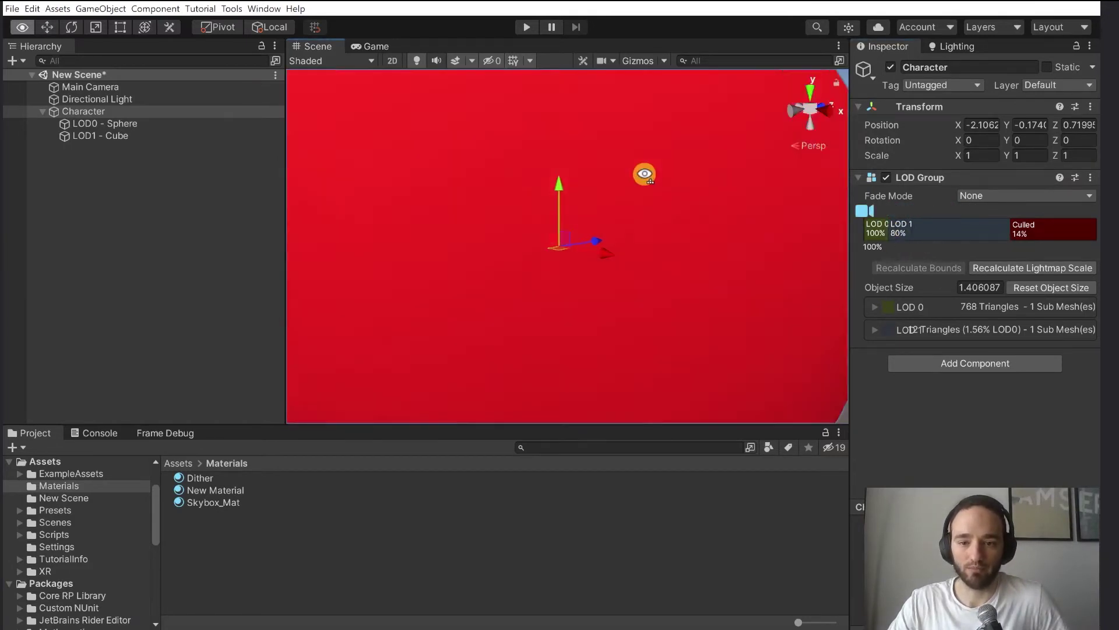
alt+scroll(644, 173, down, 3)
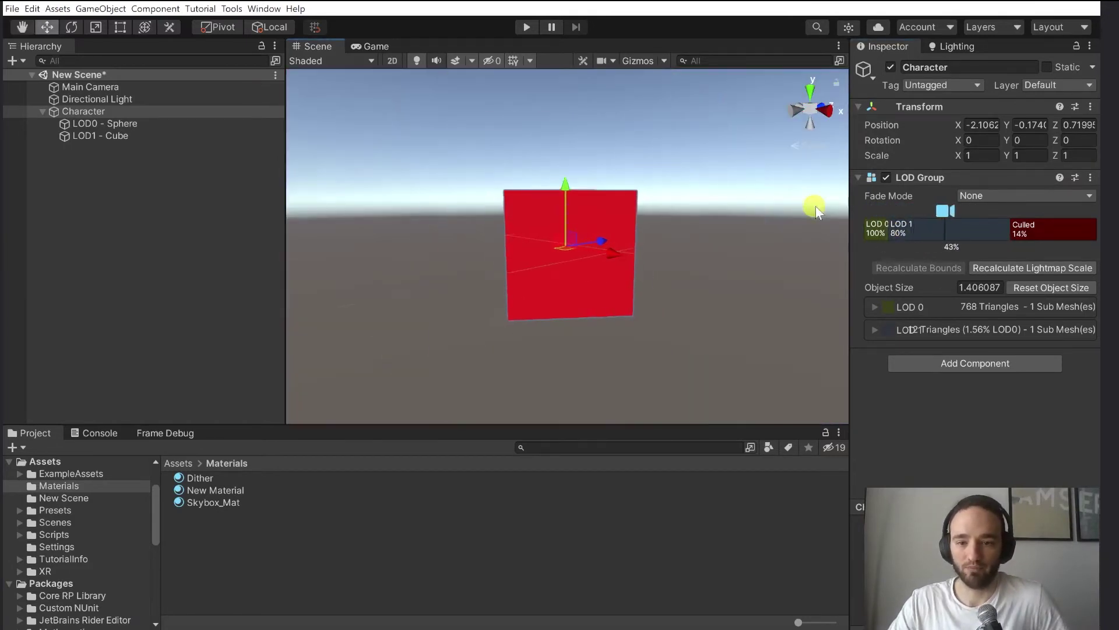
drag(888, 230, 926, 247)
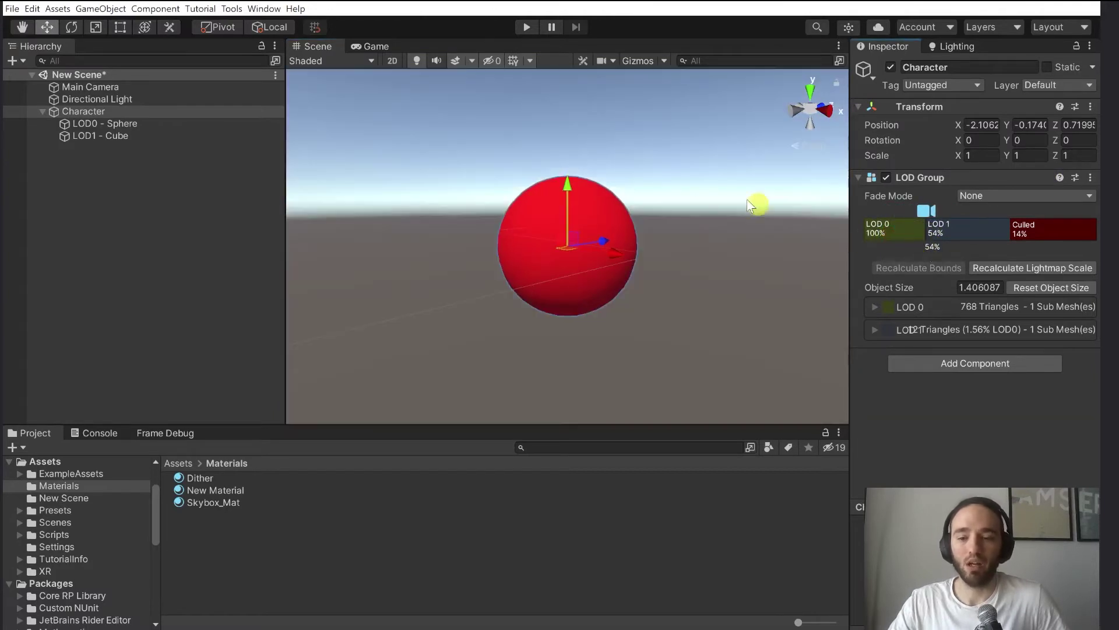
alt+scroll(735, 185, up, 3)
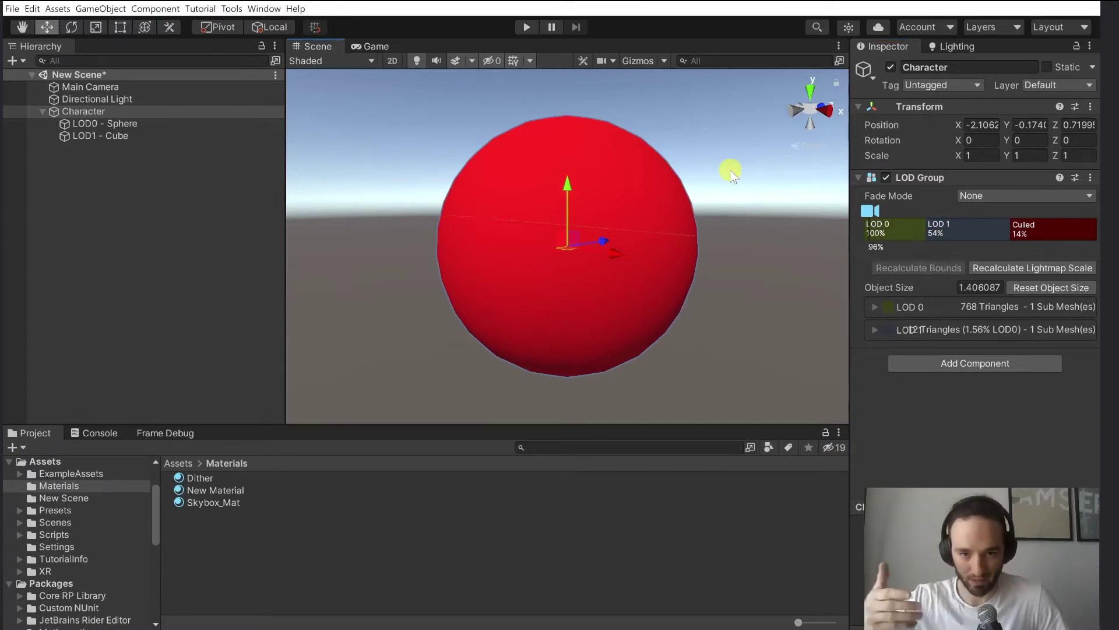
- Lower the Culled threshold to 10%, checking the sphere in the Scene view
alt+drag(732, 174, 694, 181)
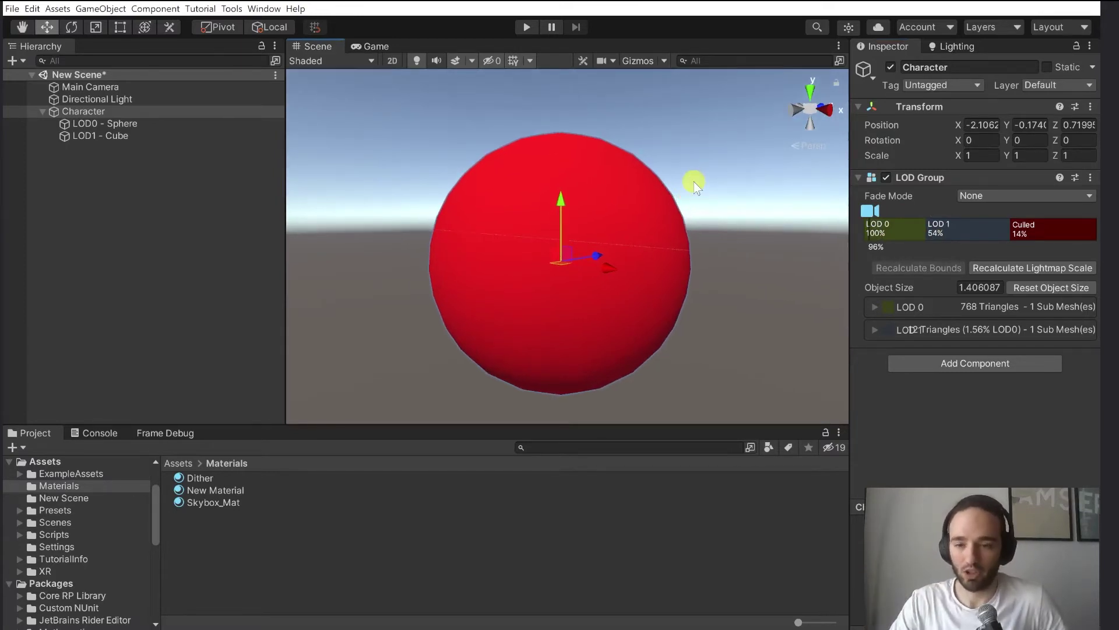
scroll(725, 195, down, 5)
scroll(725, 195, up, 3)
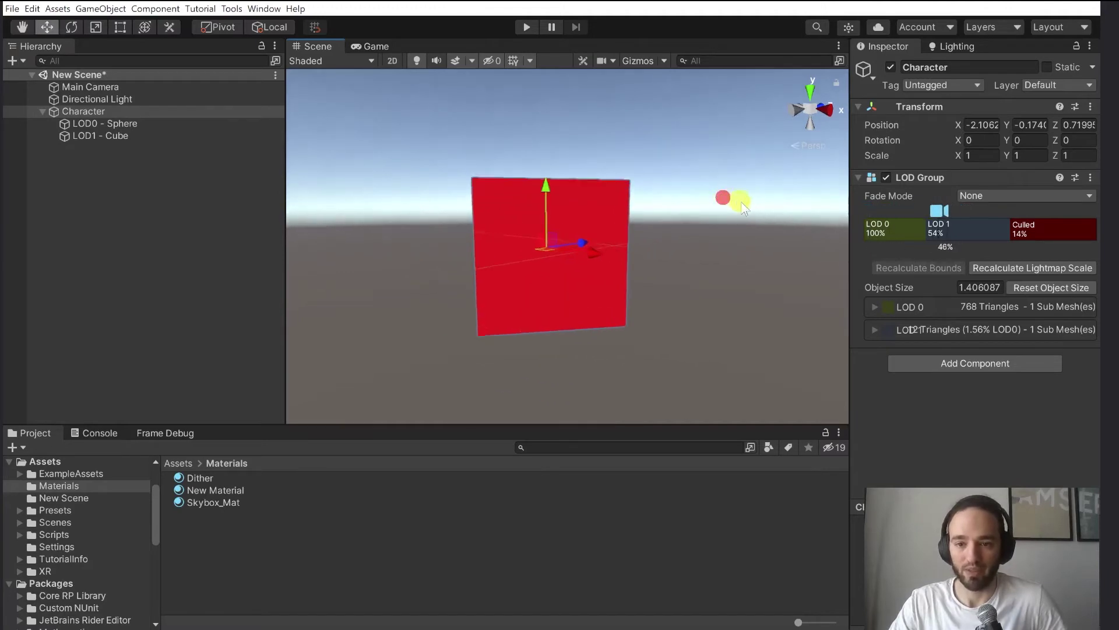
drag(928, 235, 933, 235)
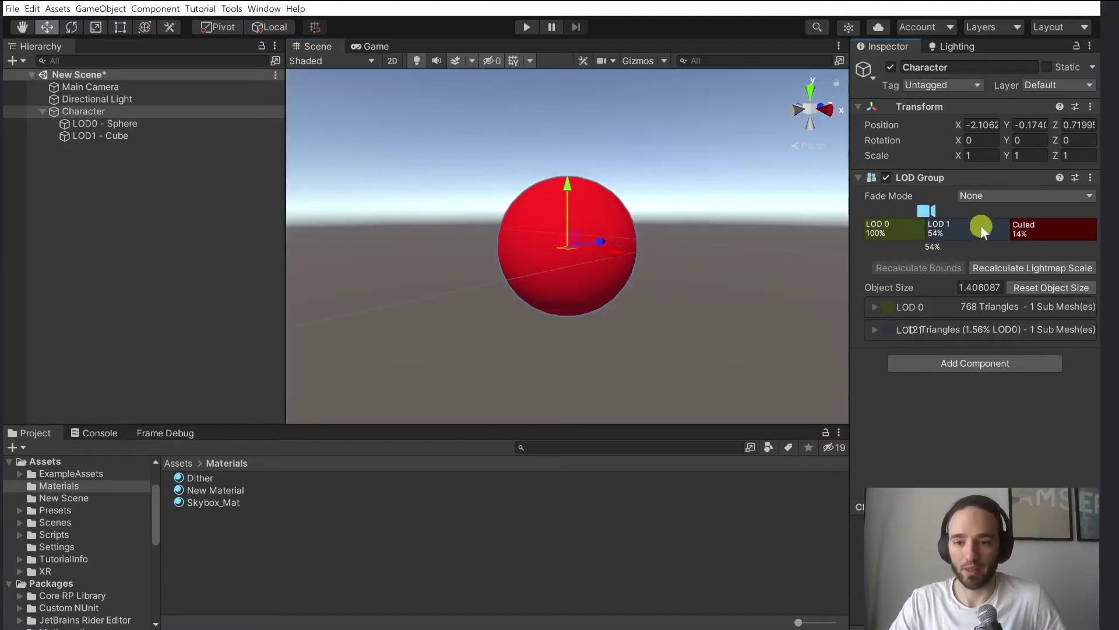
drag(984, 228, 1024, 233)
mouse_move(649, 133)
alt+mouse_down()
mouse_move(671, 155)
mouse_move(681, 143)
mouse_move(614, 106)
alt+mouse_up()
- Play the scene in the Game view and scrub Main Camera's Position X to -1.09
click(360, 49)
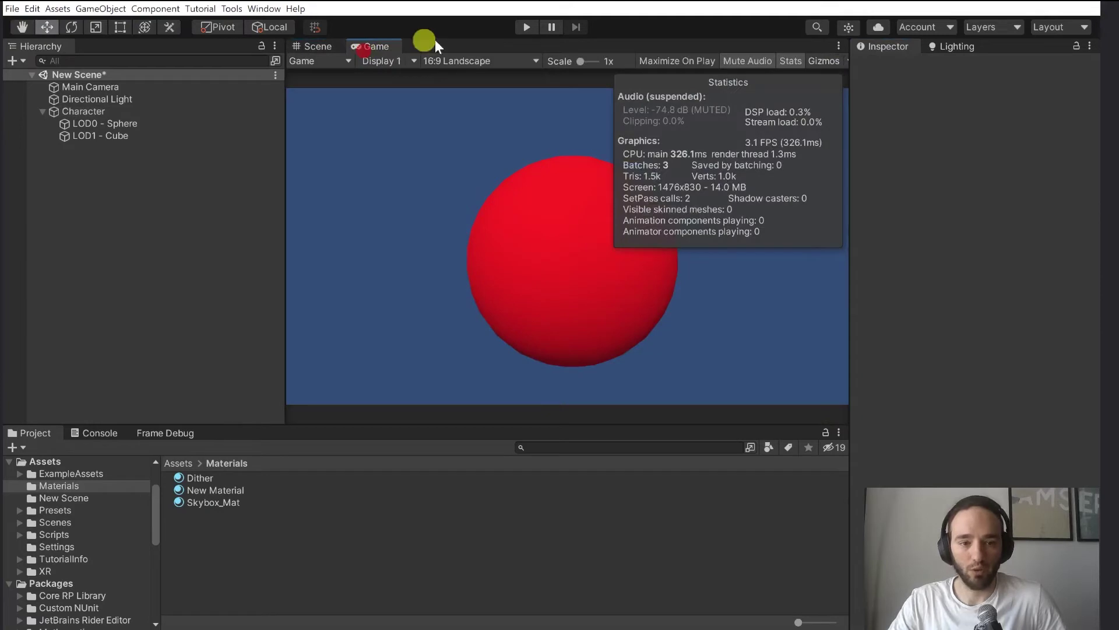
click(522, 31)
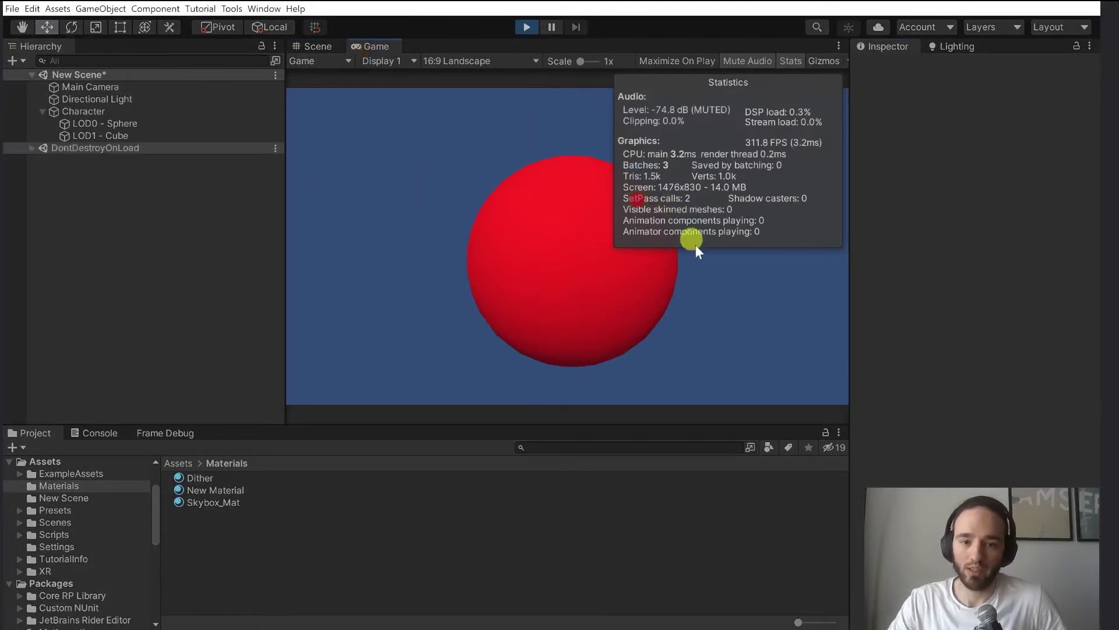
click(654, 175)
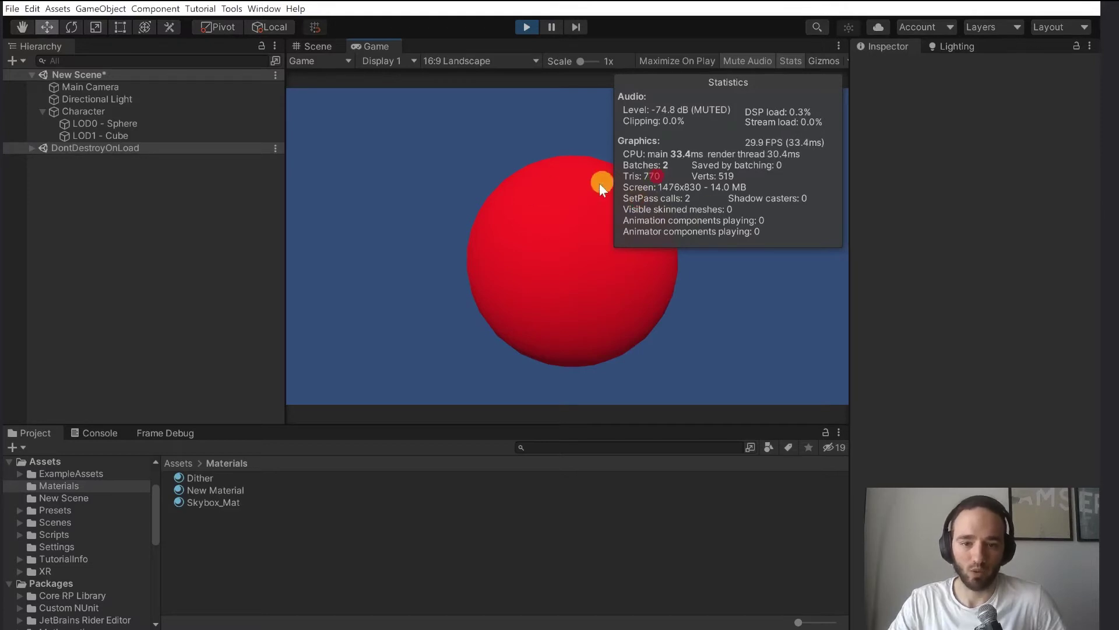
click(179, 86)
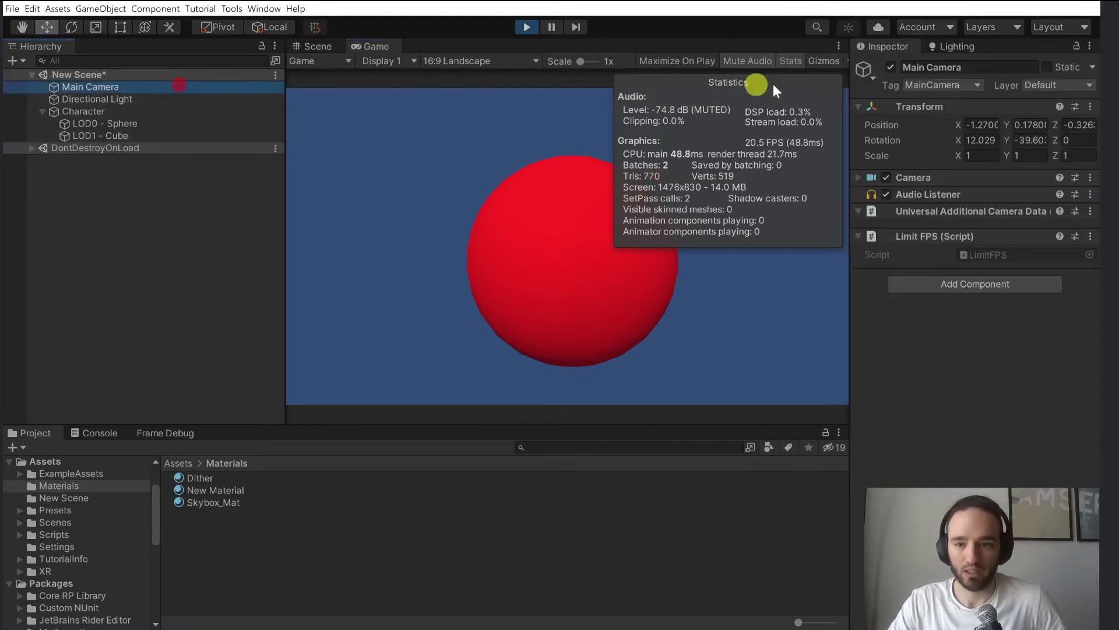
drag(959, 123, 1008, 148)
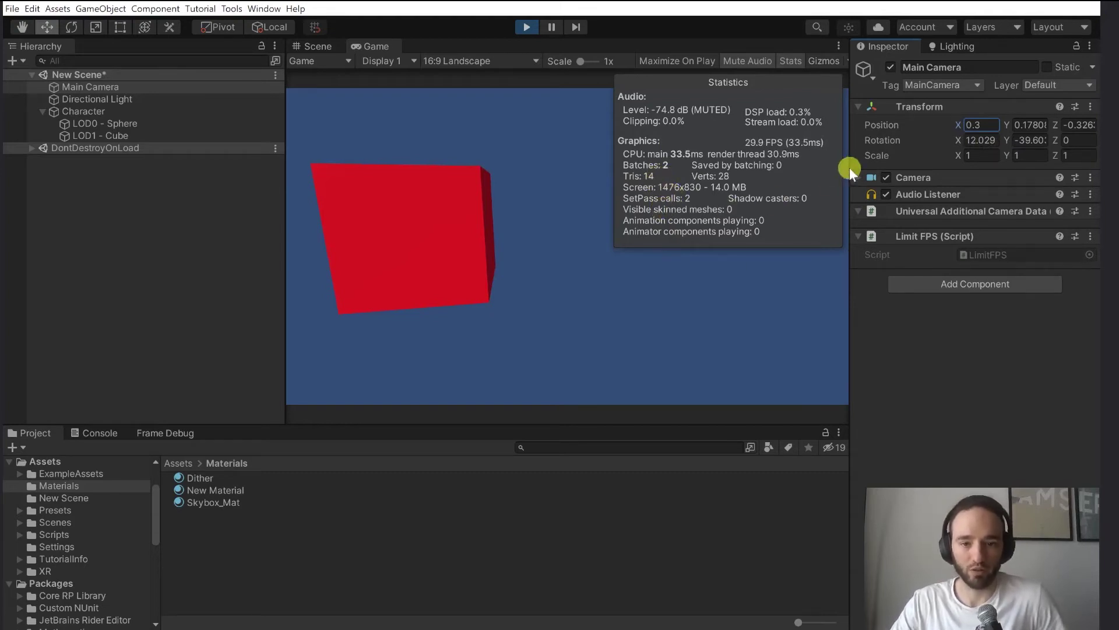
drag(964, 123, 931, 173)
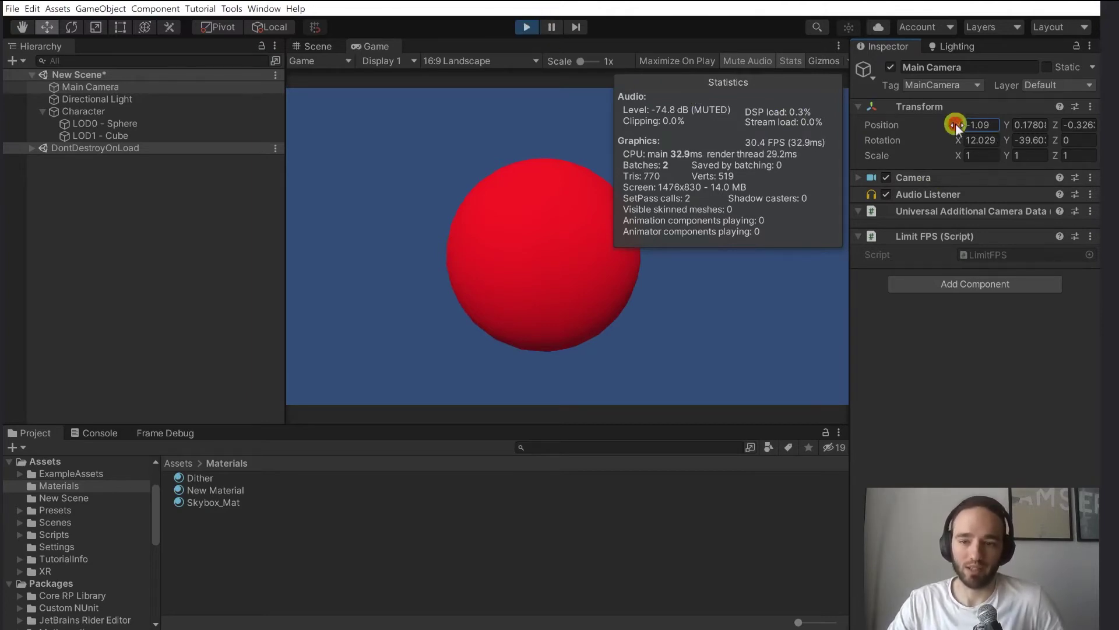
- Scrub Main Camera's Position X out to 14.3 so the Character swaps sphere, cube, then culled
drag(956, 126, 124, 166)
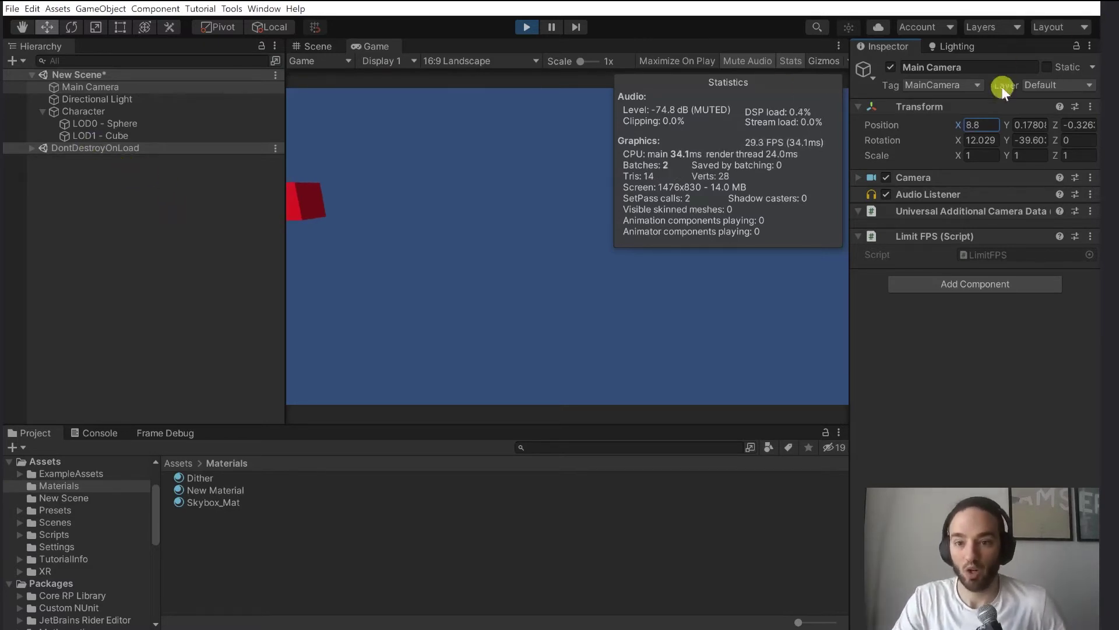
drag(959, 126, 731, 106)
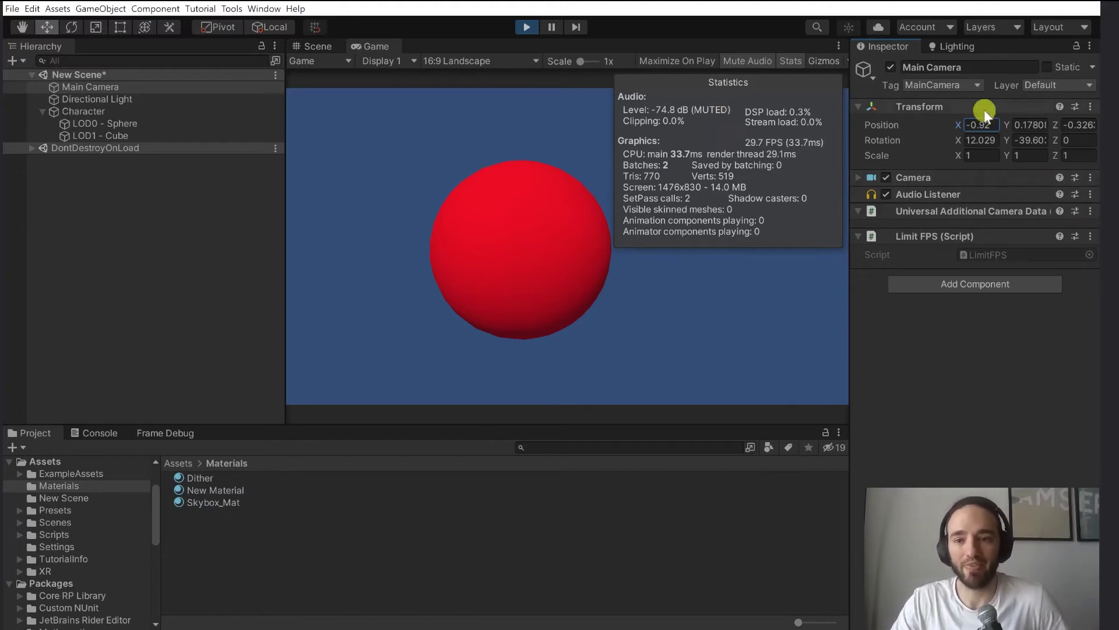
mouse_move(960, 124)
mouse_down()
mouse_move(988, 138)
mouse_move(966, 143)
mouse_move(978, 144)
mouse_move(956, 125)
mouse_up()
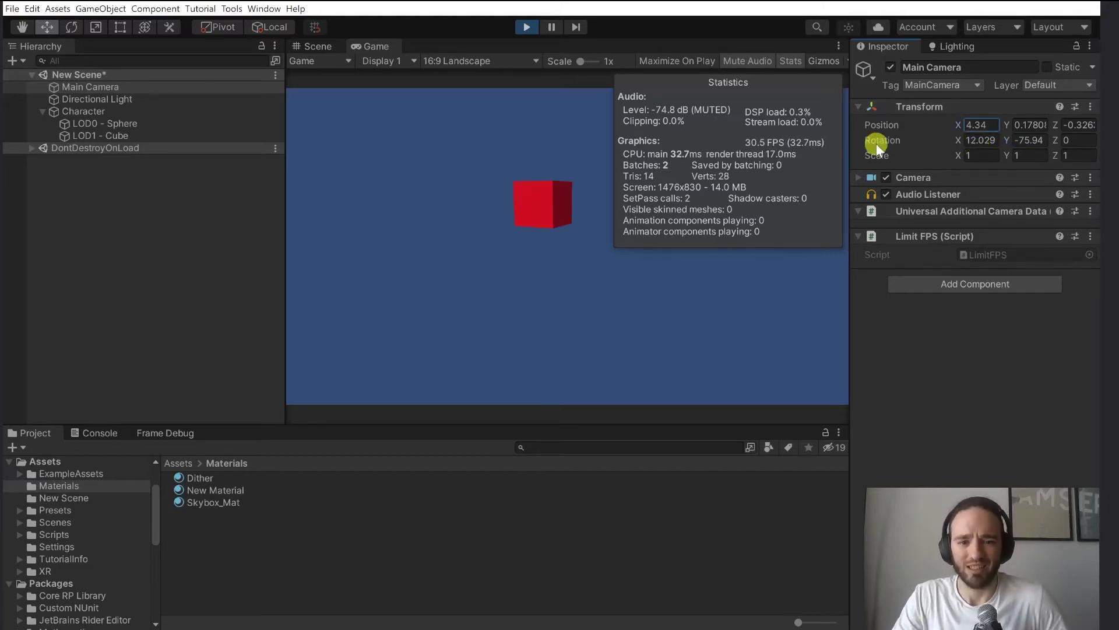
drag(876, 144, 933, 180)
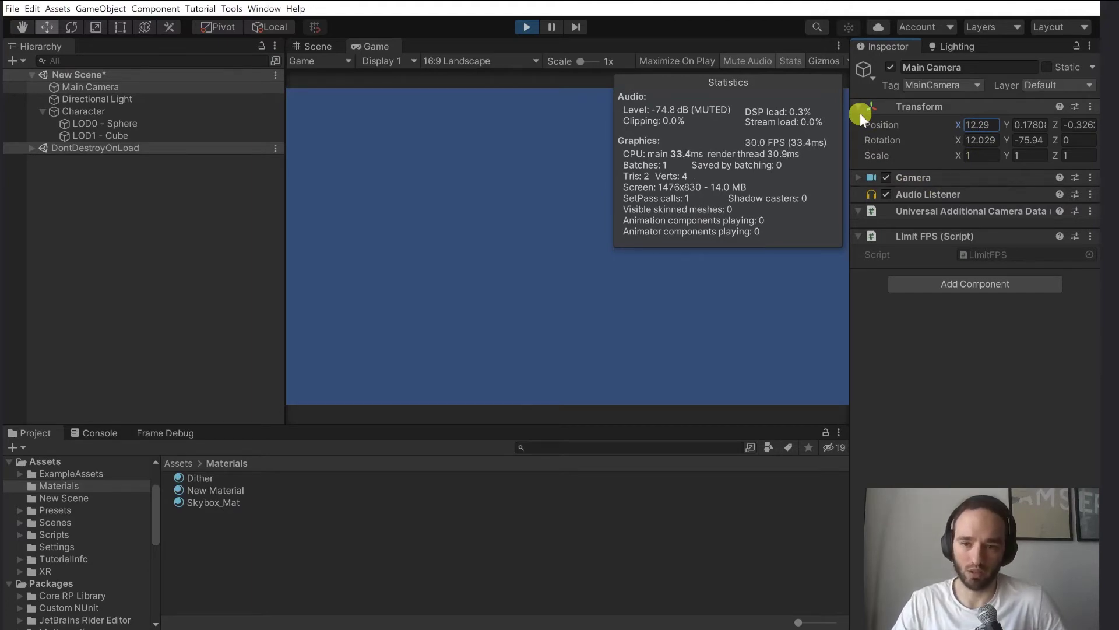
drag(959, 125, 845, 141)
- Hide the Stats overlay and bring the camera back to X -0.2 so the sphere returns
click(792, 60)
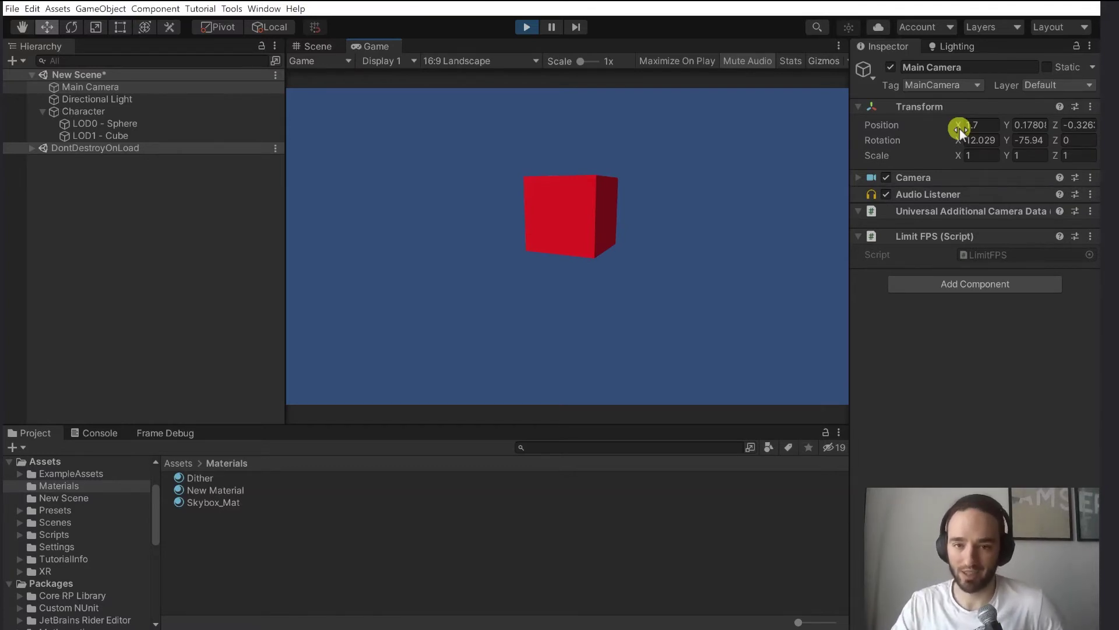
drag(959, 128, 875, 156)
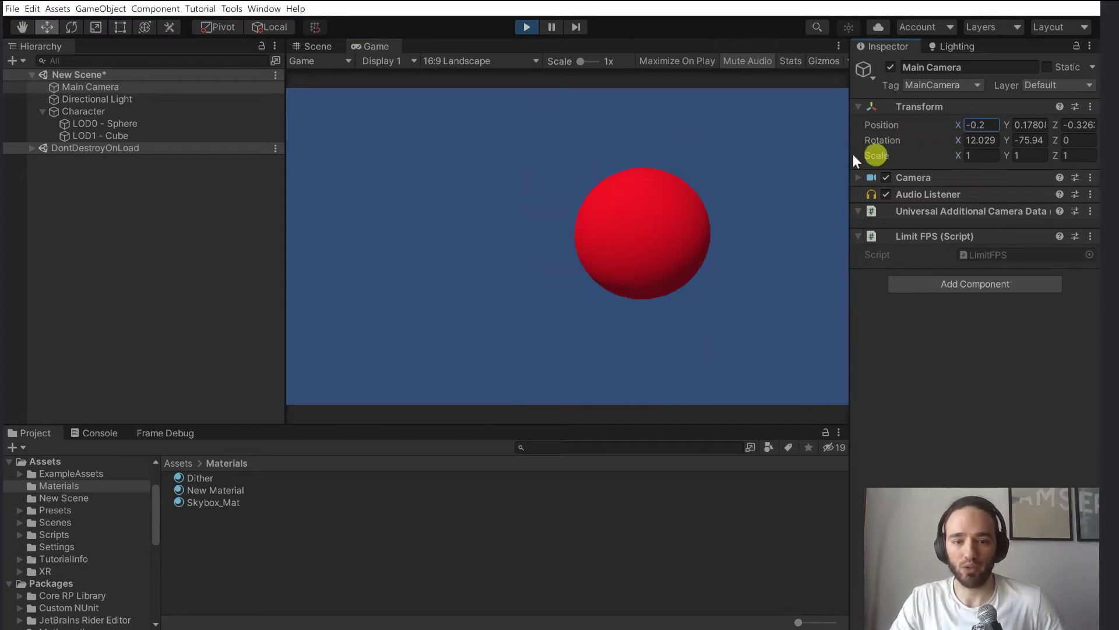
- Select Character and switch its LOD Group's Fade Mode from the dropdown to Cross Fade
click(140, 112)
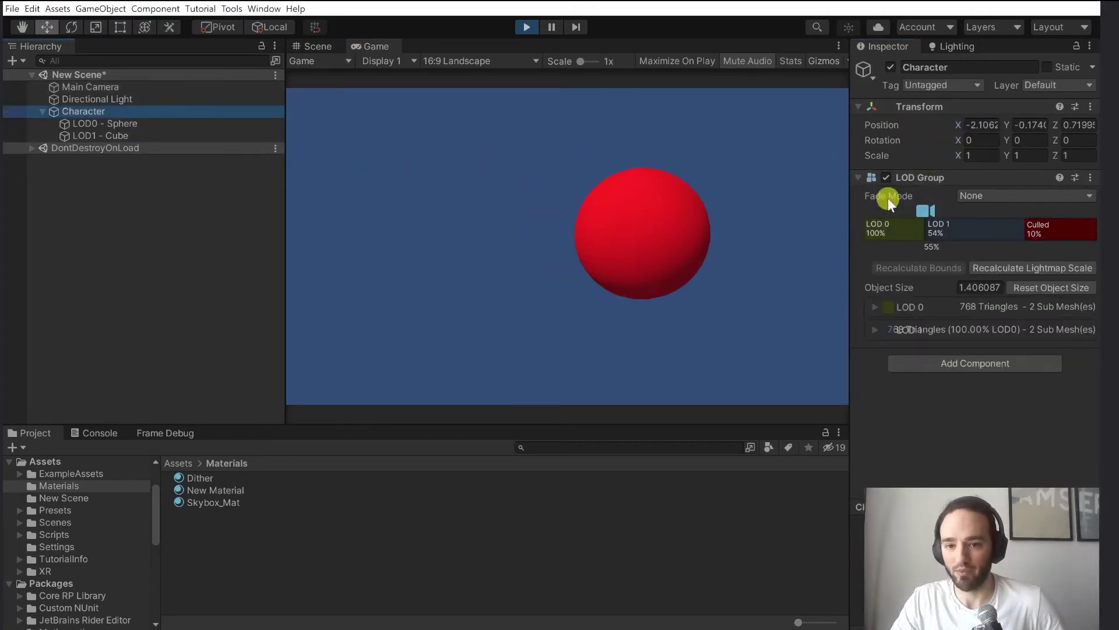
click(1015, 194)
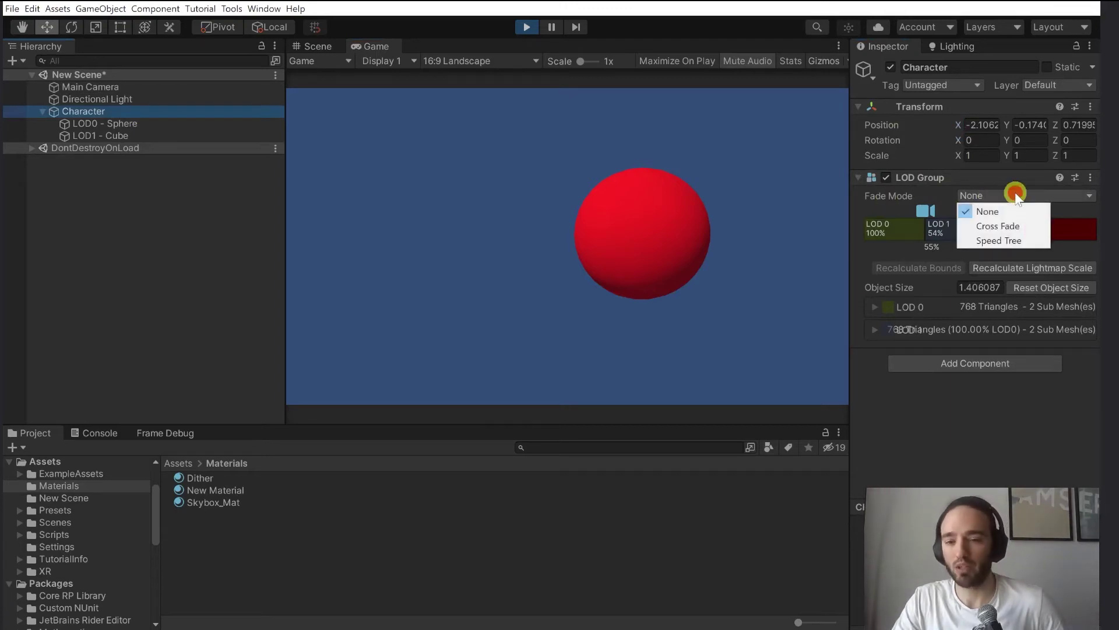
click(1019, 231)
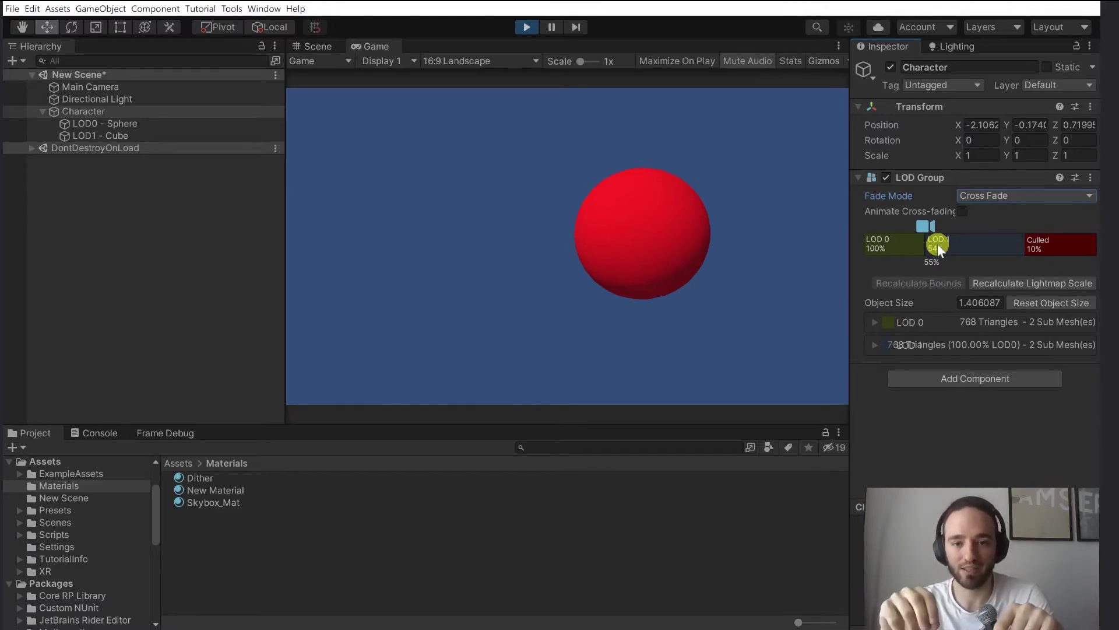
- Select Character's LOD 1 band, keep Cross Fade, and drag Fade Transition Width to 0.48
click(128, 135)
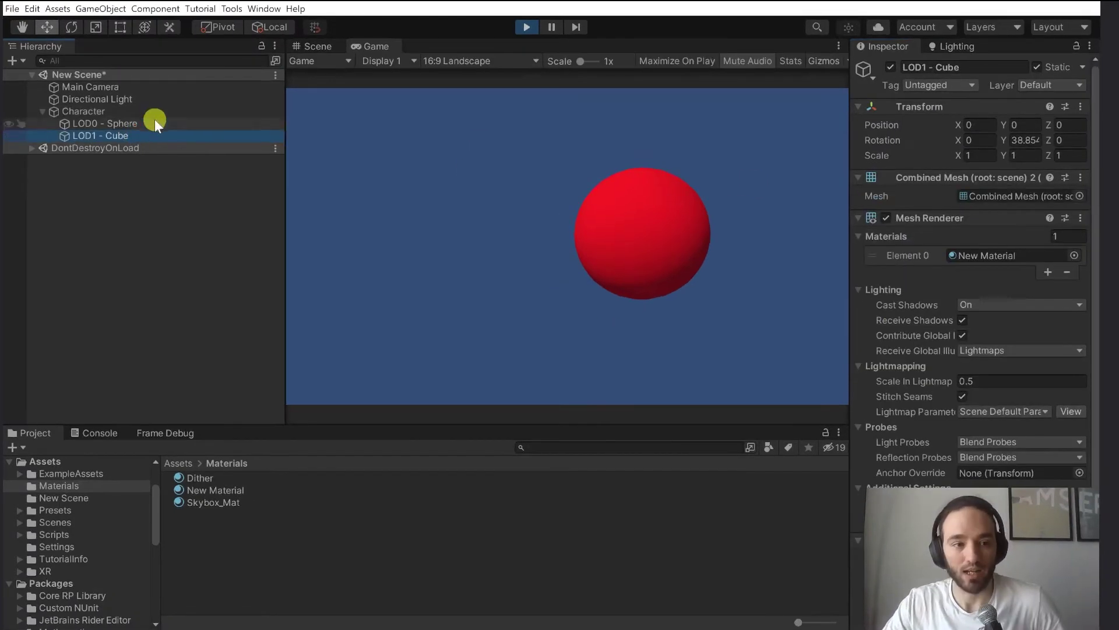
click(153, 111)
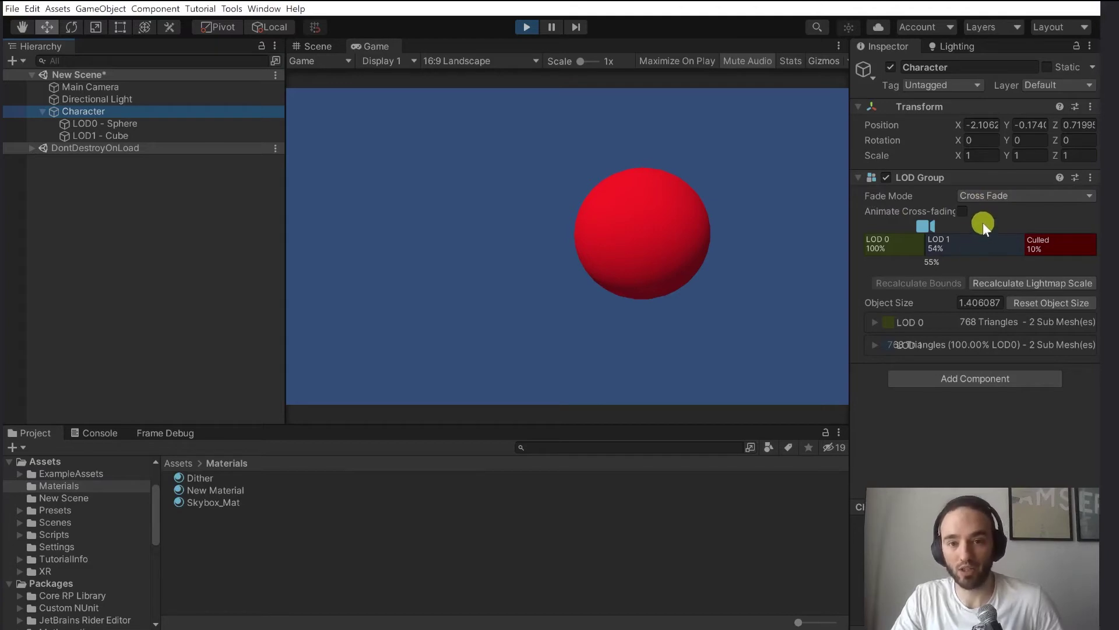
click(985, 243)
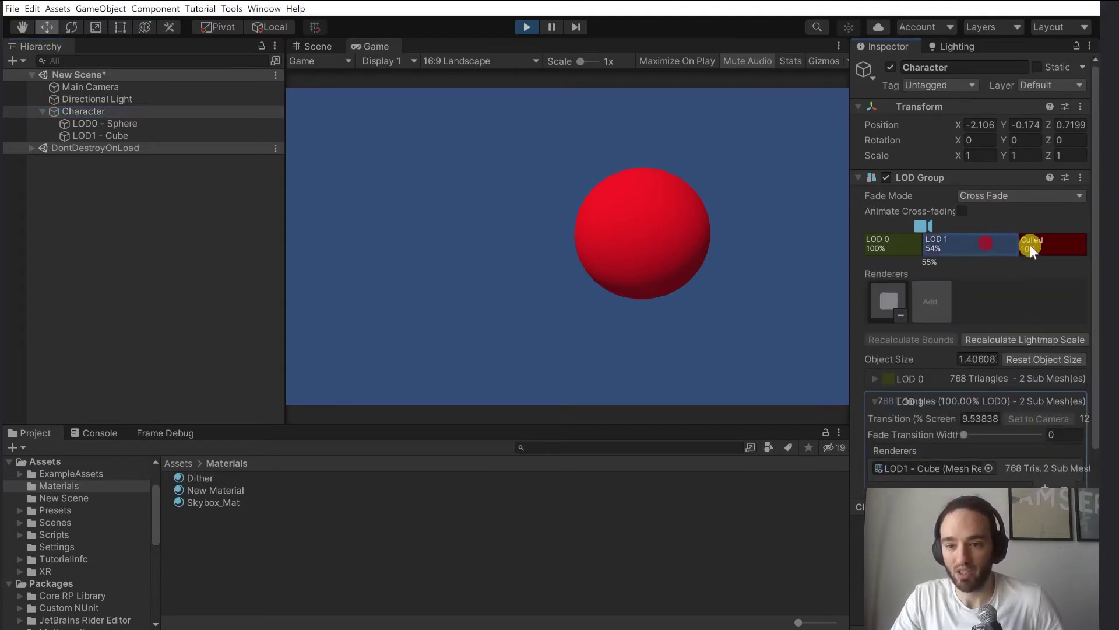
click(1021, 197)
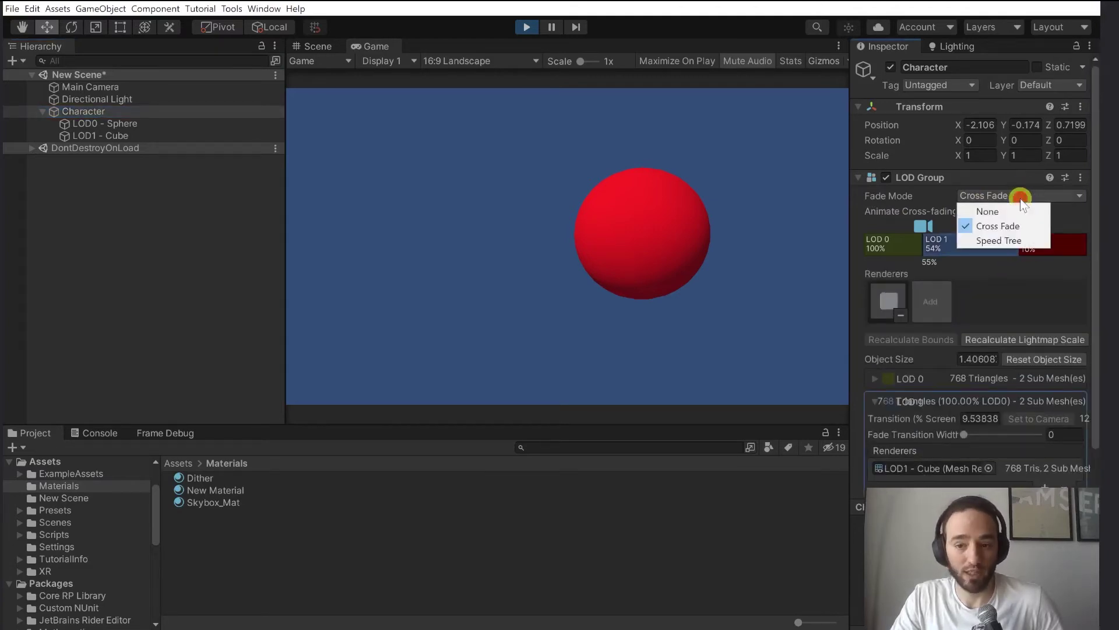
click(905, 9)
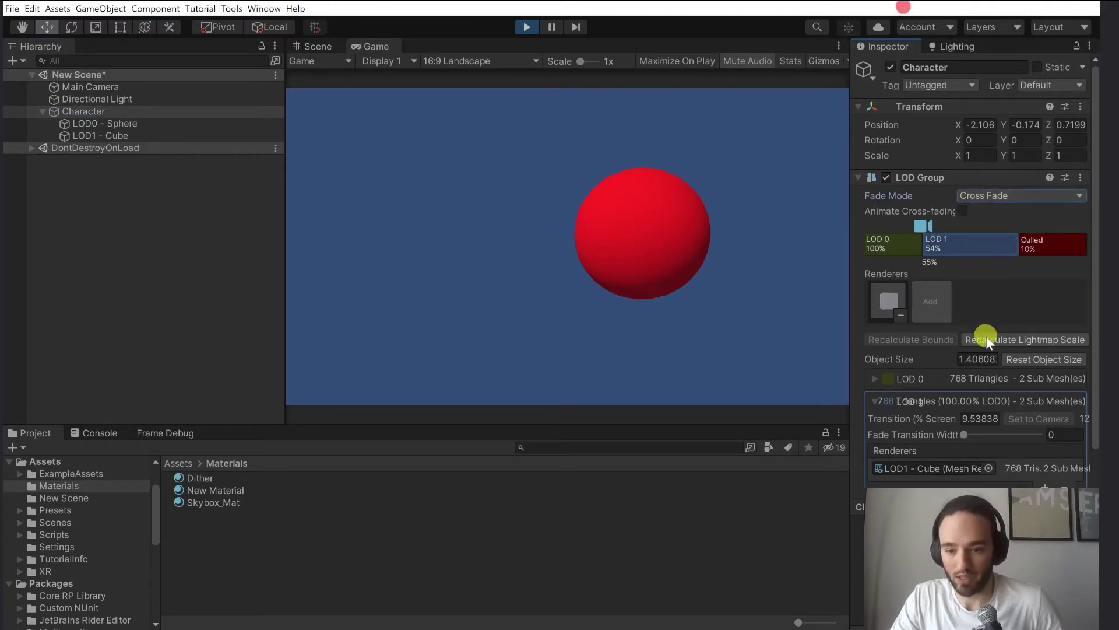
scroll(1013, 425, down, 2)
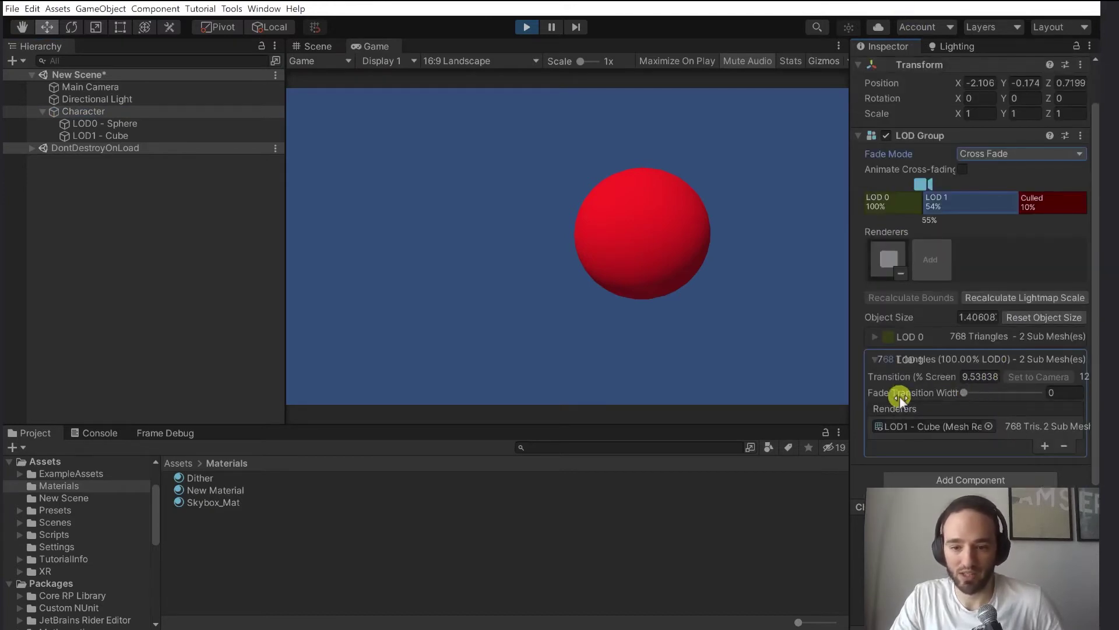
drag(961, 393, 1003, 394)
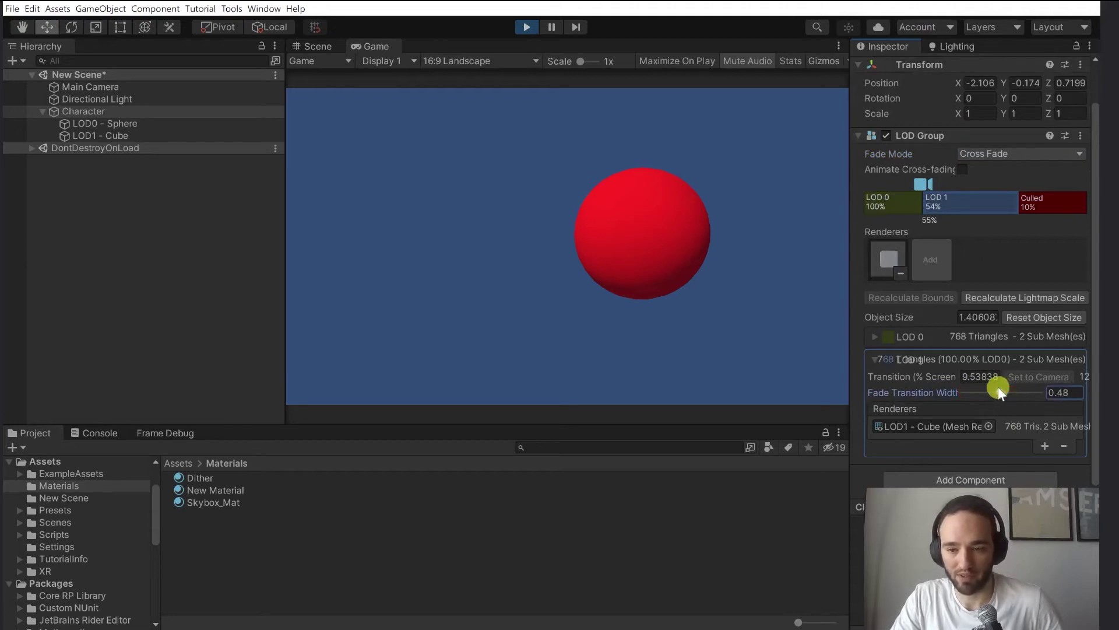
- Shift the Main Camera along X and assign the Dither material to the LOD1 - Cube
click(135, 85)
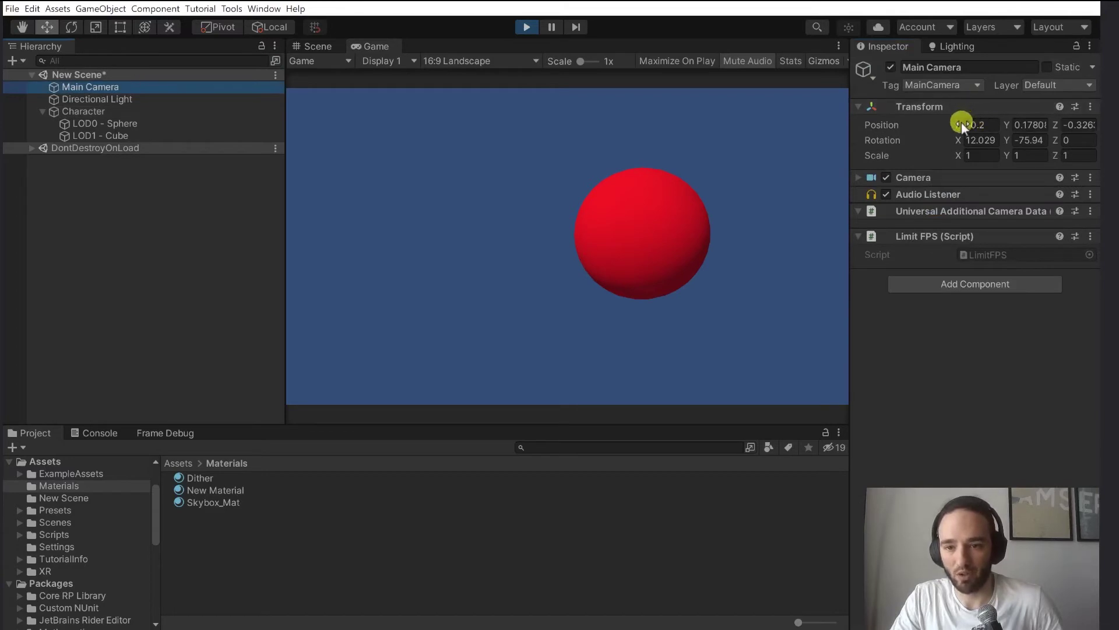
drag(959, 123, 63, 197)
click(96, 135)
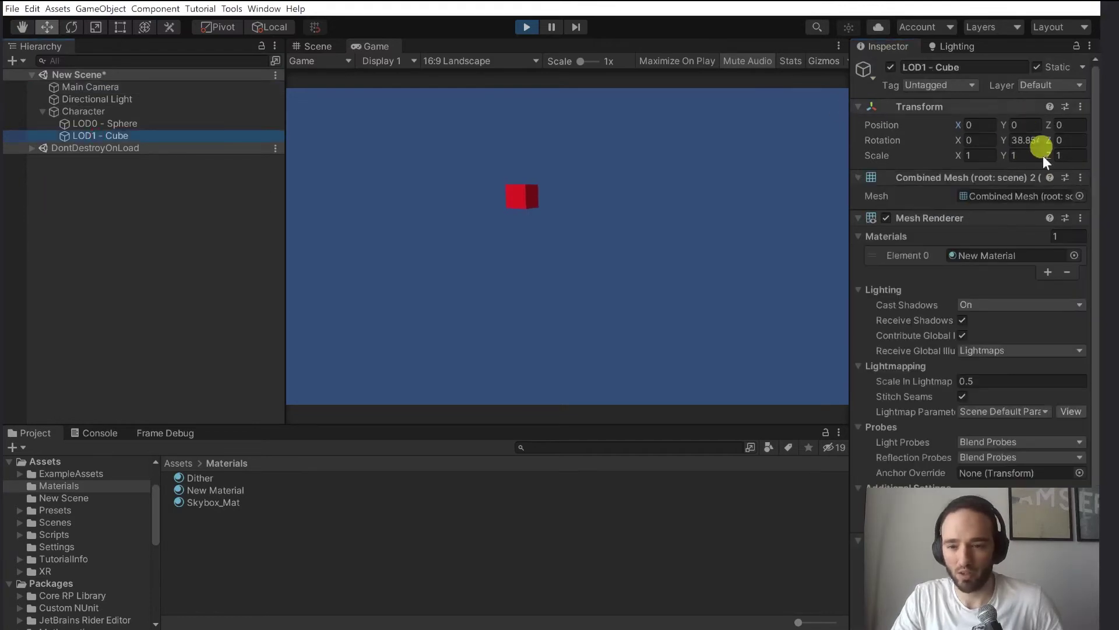
click(1075, 255)
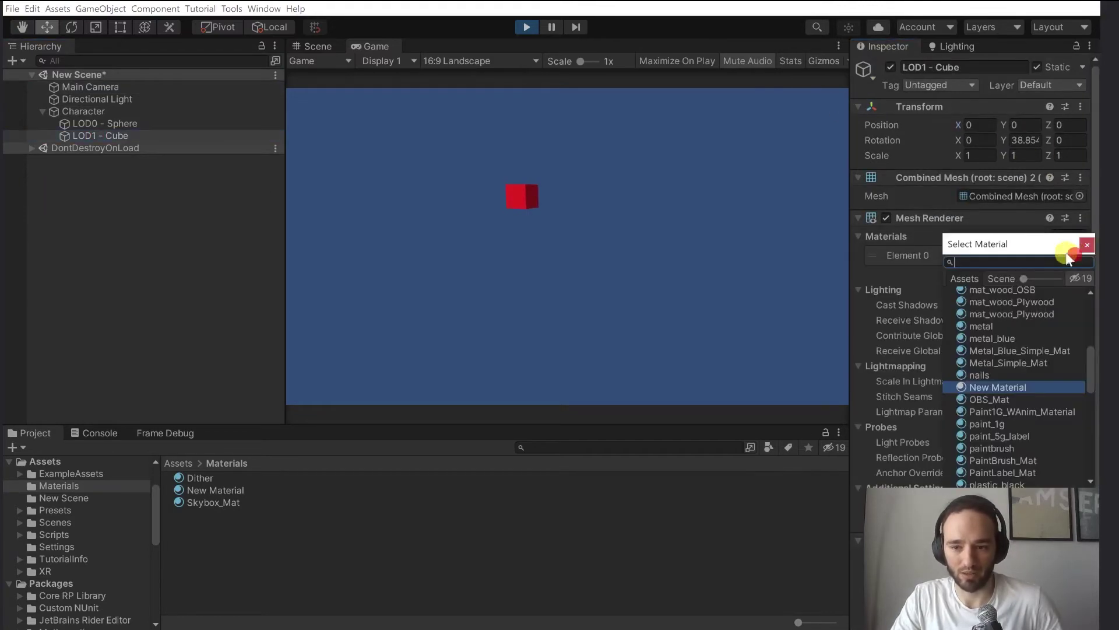
text(dither)
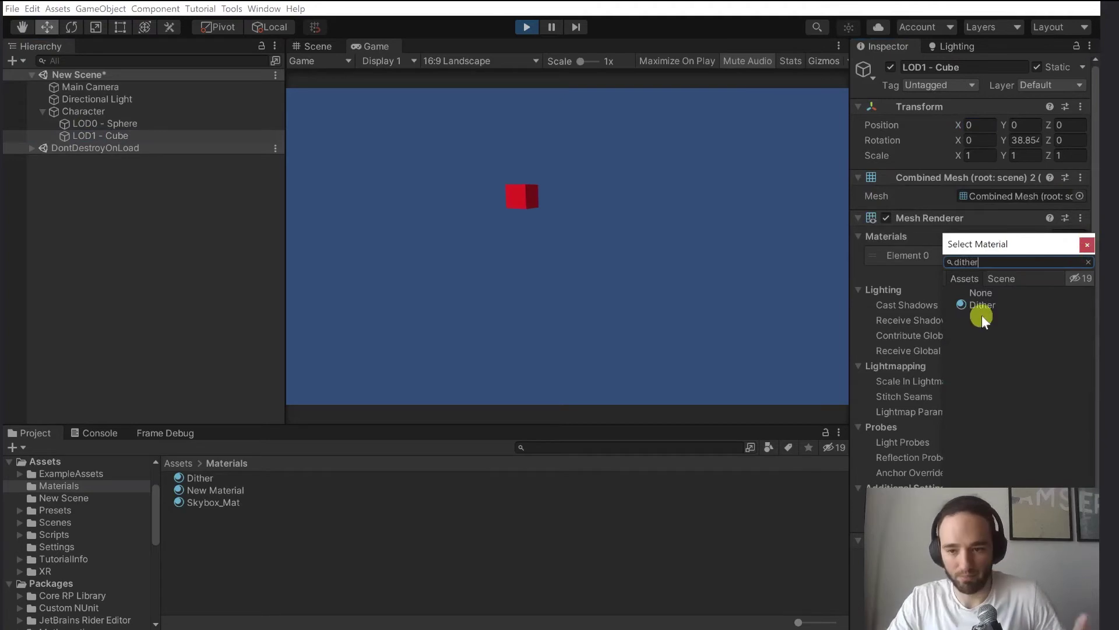
double_click(985, 304)
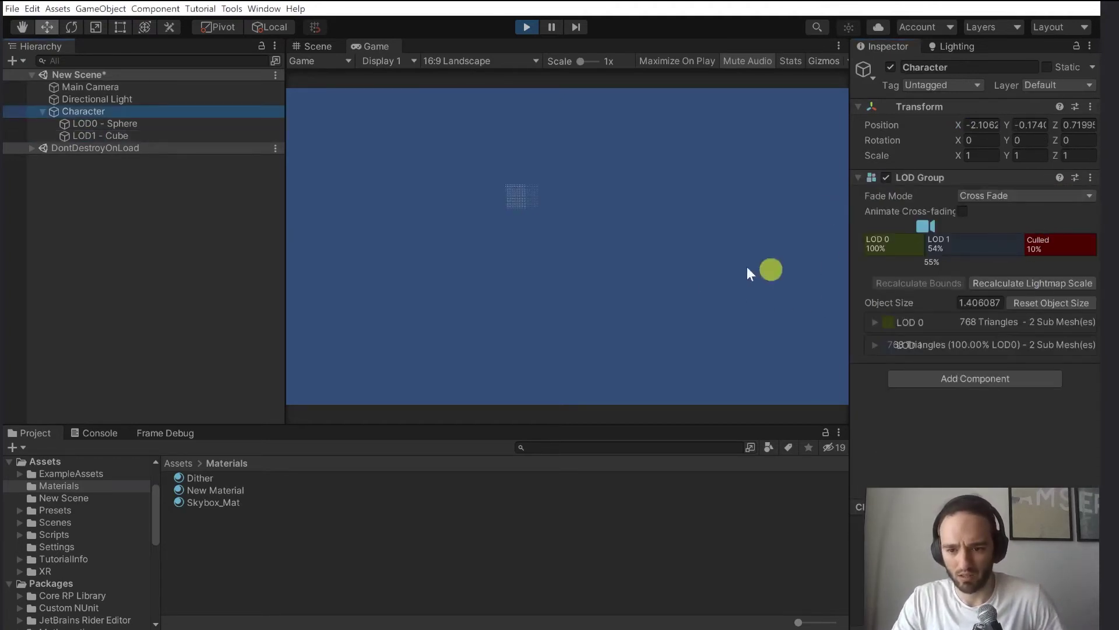
- Zoom the Game view to 10x and move Main Camera to X 4.68 to show the dithered cube
click(167, 87)
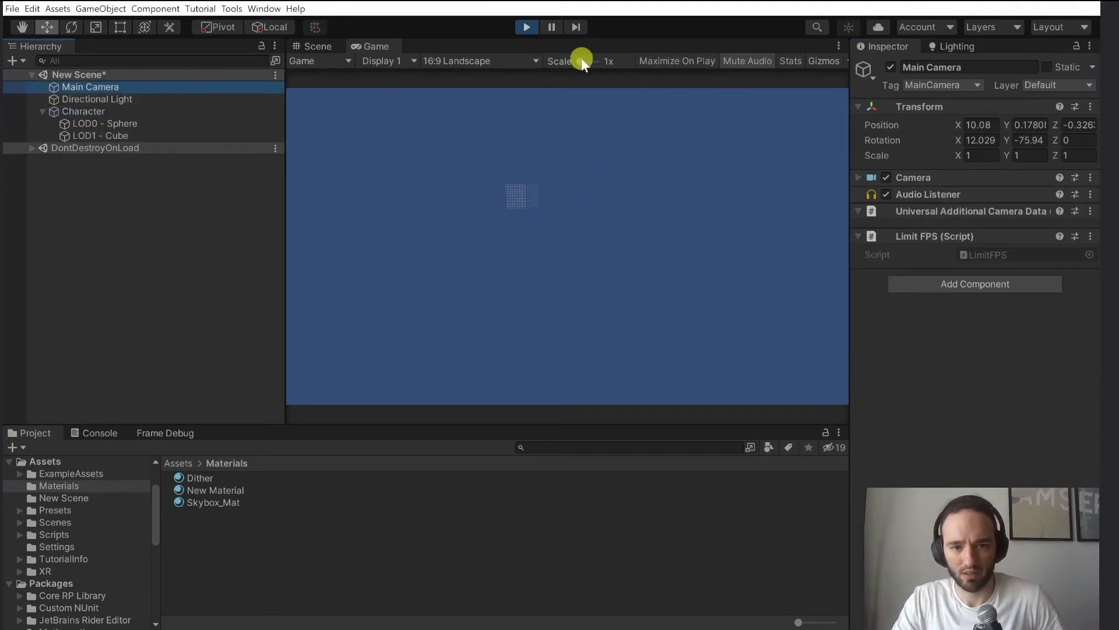
drag(581, 60, 490, 56)
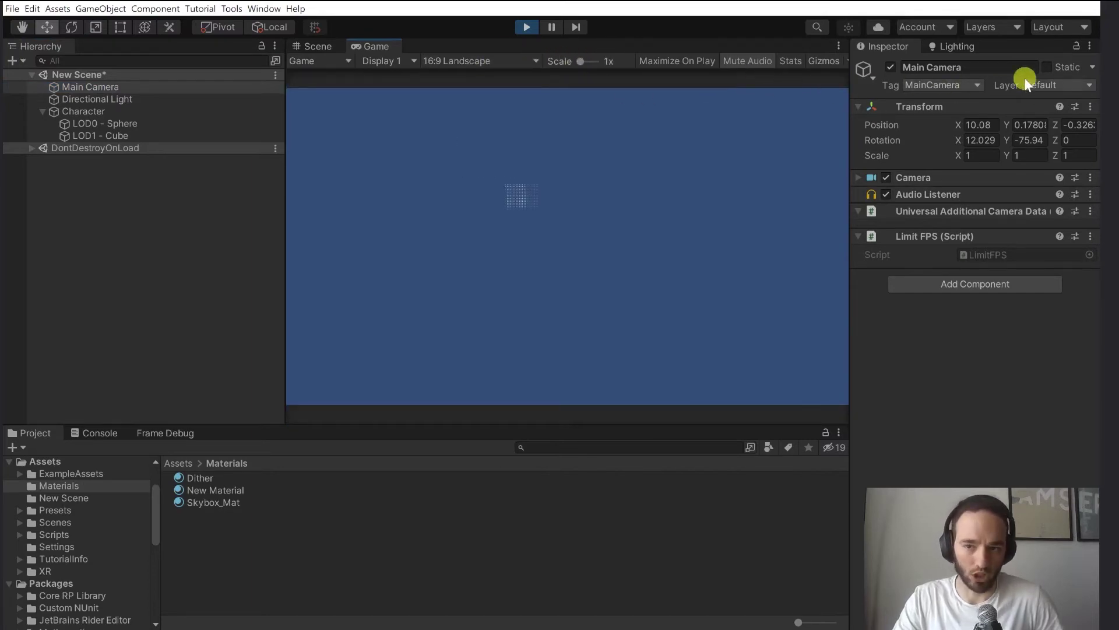
drag(957, 125, 828, 112)
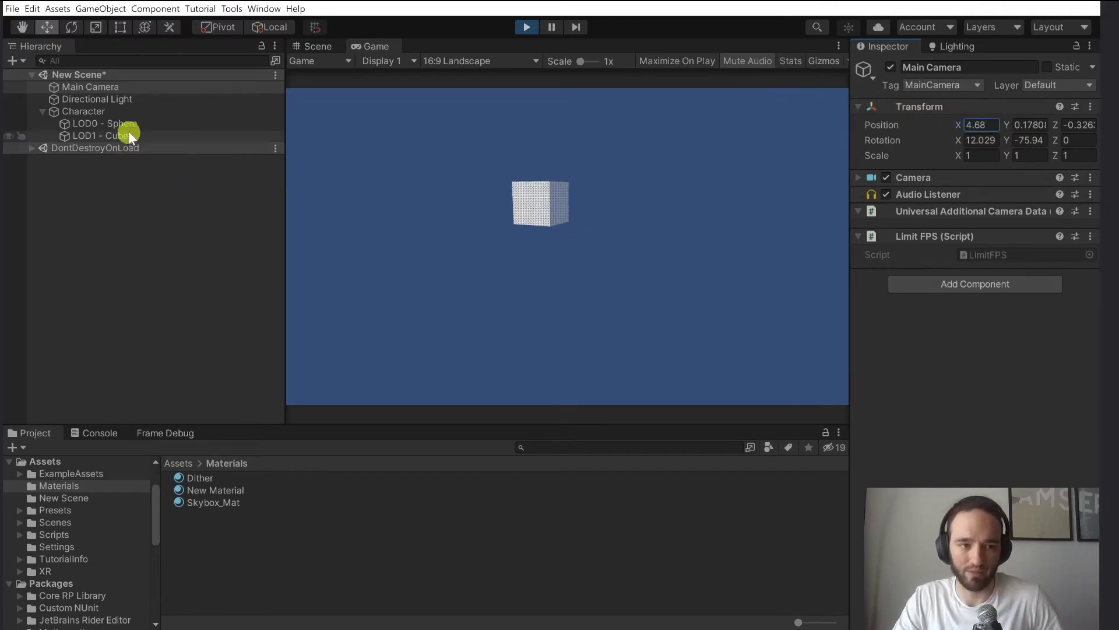
- Widen the Character's LOD 1 Fade Transition Width to 0.966
click(128, 111)
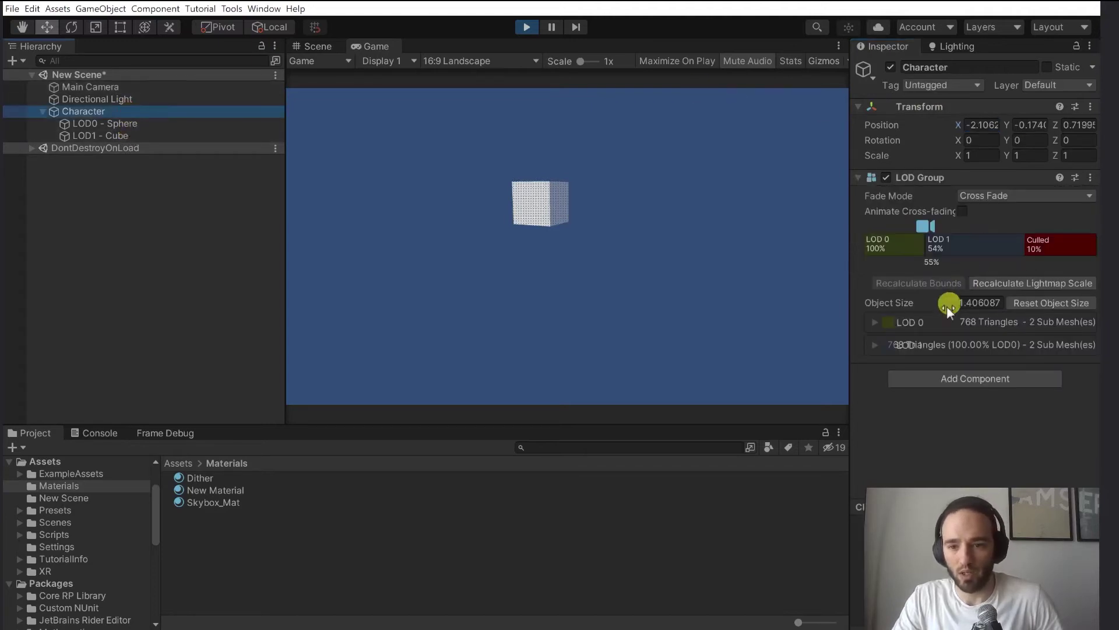
click(911, 348)
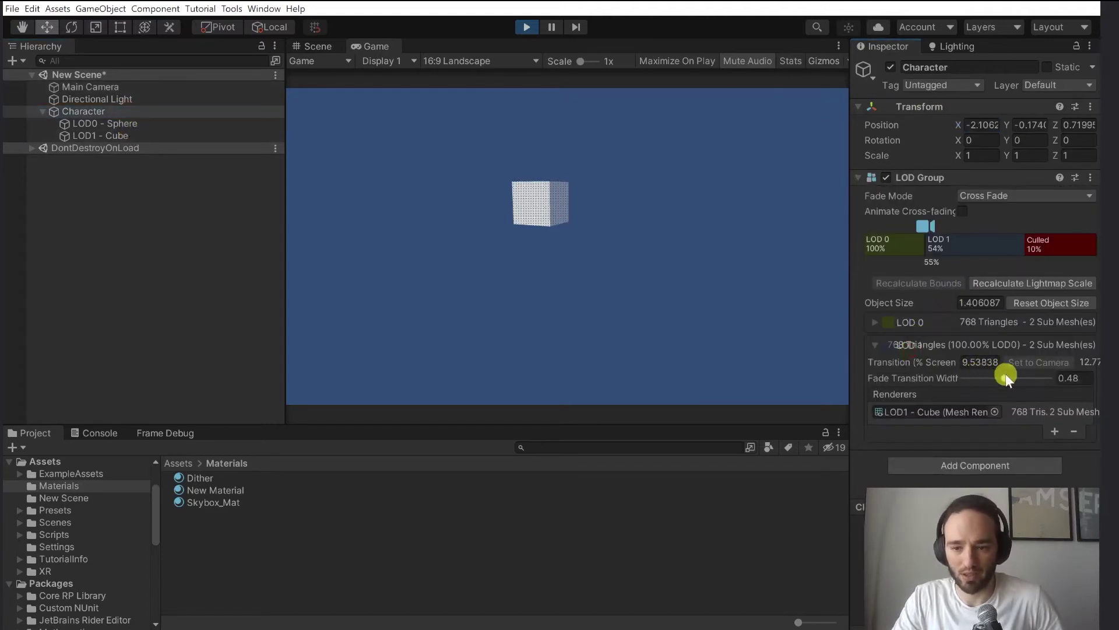
drag(1009, 379, 1045, 389)
click(772, 232)
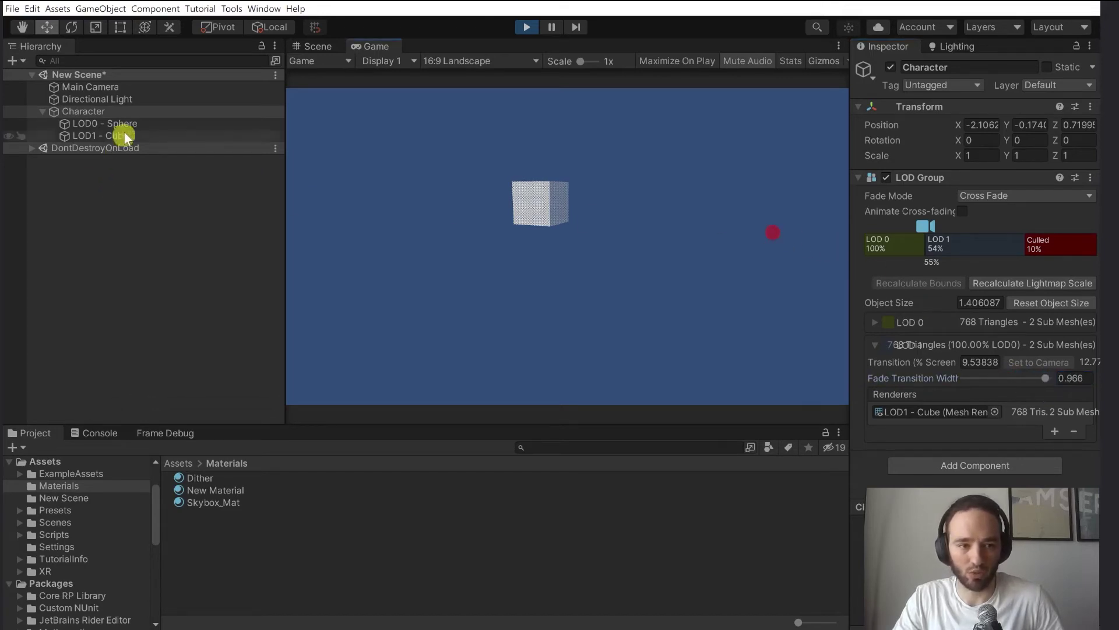
- Scrub Main Camera's X to watch the red sphere cross-fade into the dithered cube
click(129, 108)
click(128, 86)
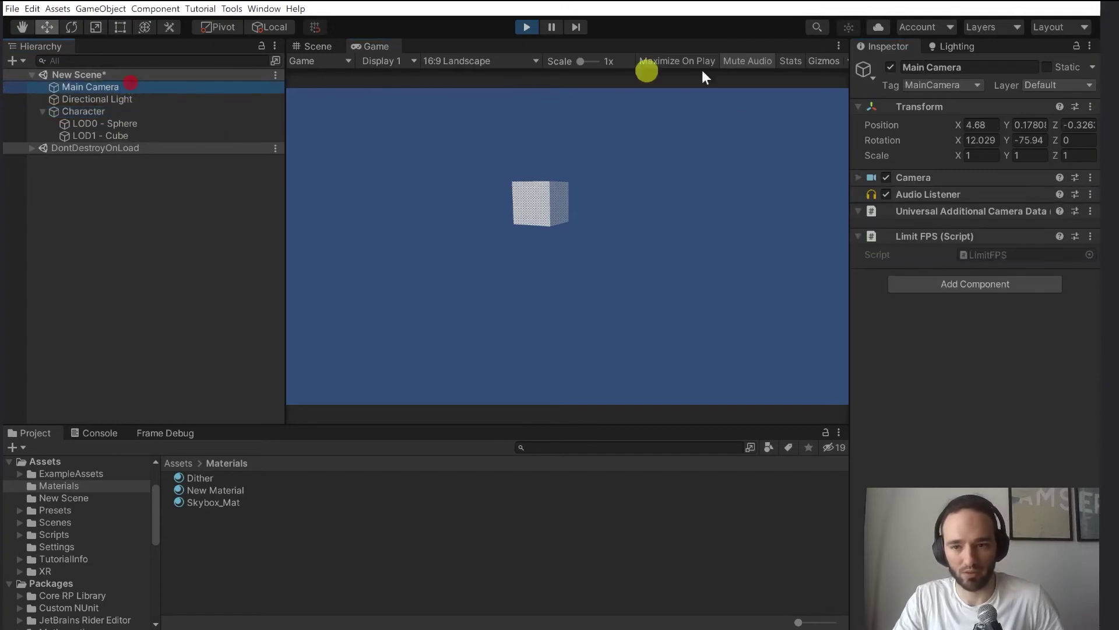
mouse_move(958, 125)
mouse_down()
mouse_move(1013, 149)
mouse_move(919, 110)
mouse_move(1017, 158)
mouse_move(964, 152)
mouse_move(1041, 165)
mouse_move(928, 147)
mouse_move(979, 116)
mouse_move(967, 124)
mouse_up()
- Review the Character's LOD Group and expand the LOD 0 level's renderers
click(192, 120)
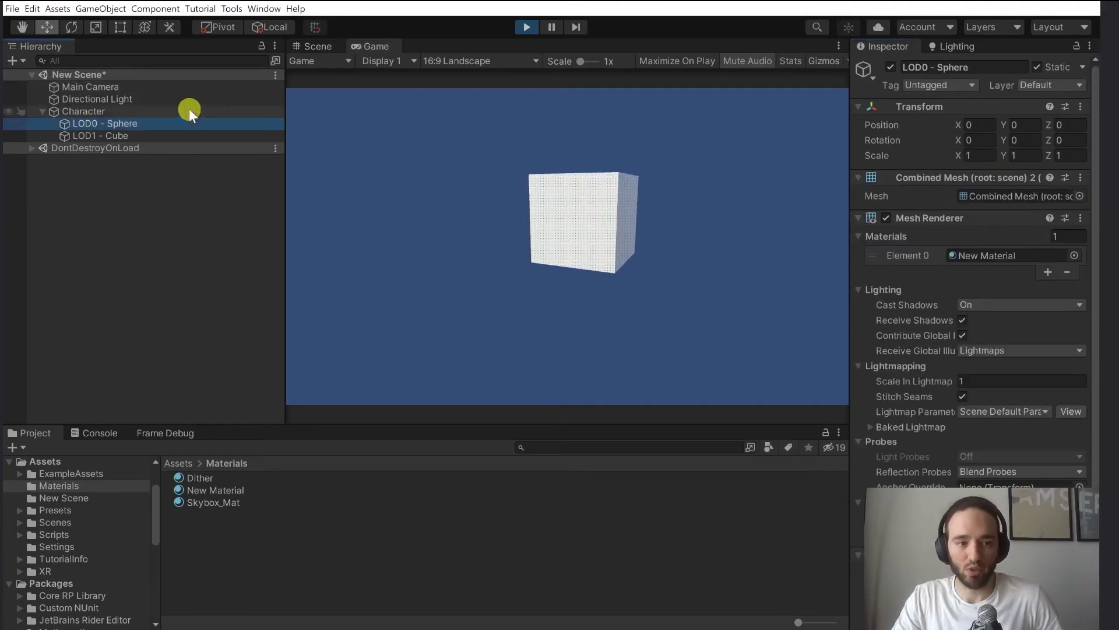
click(189, 109)
click(118, 123)
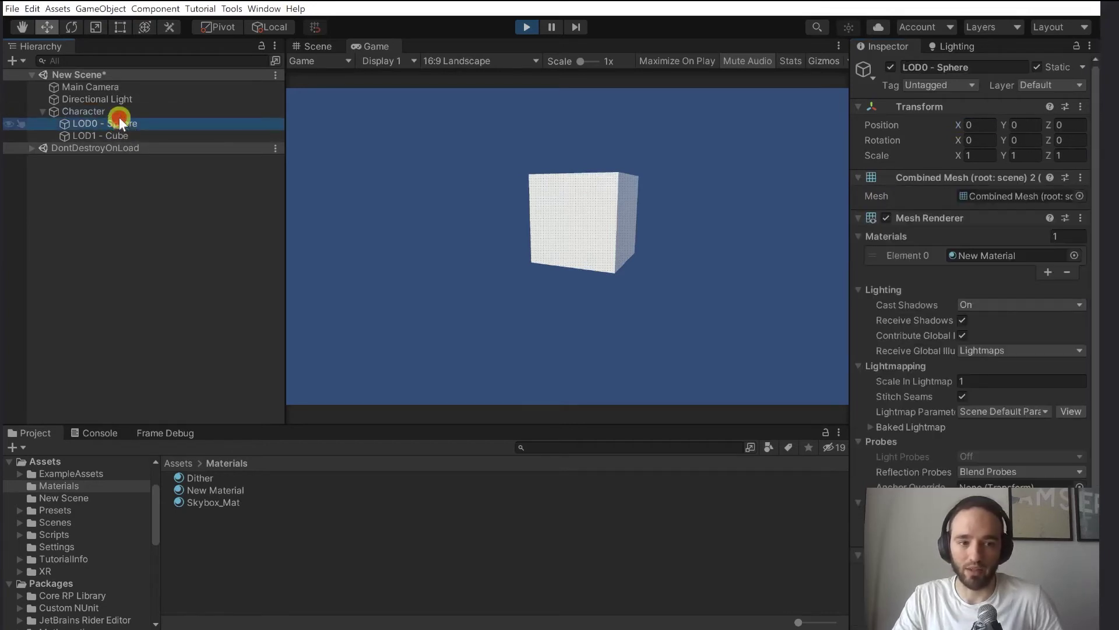
click(120, 111)
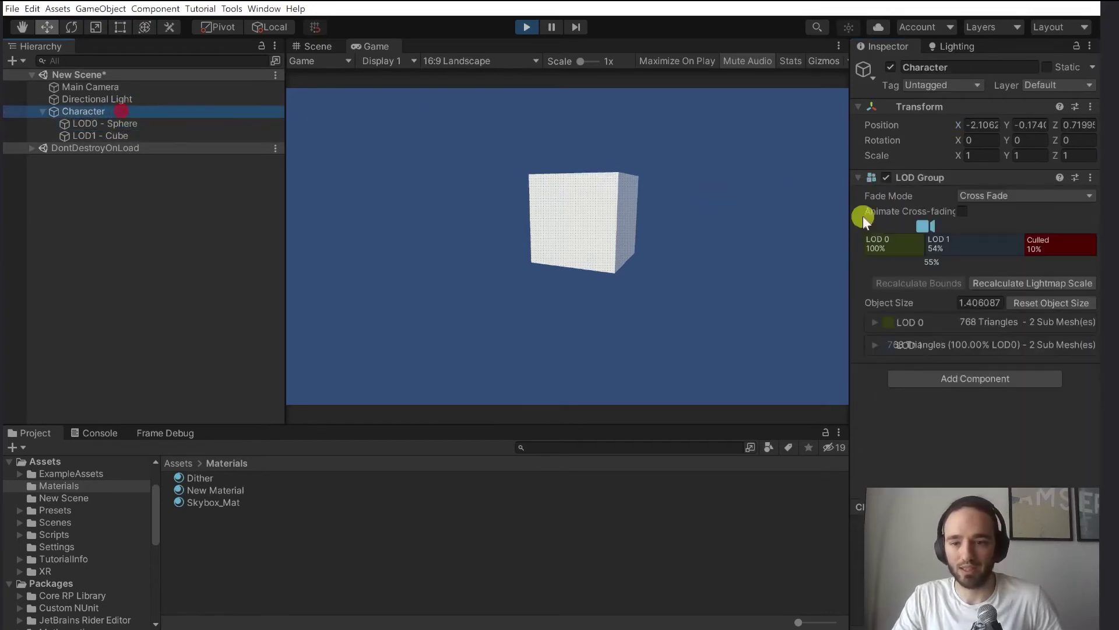
click(907, 239)
scroll(961, 352, down, 2)
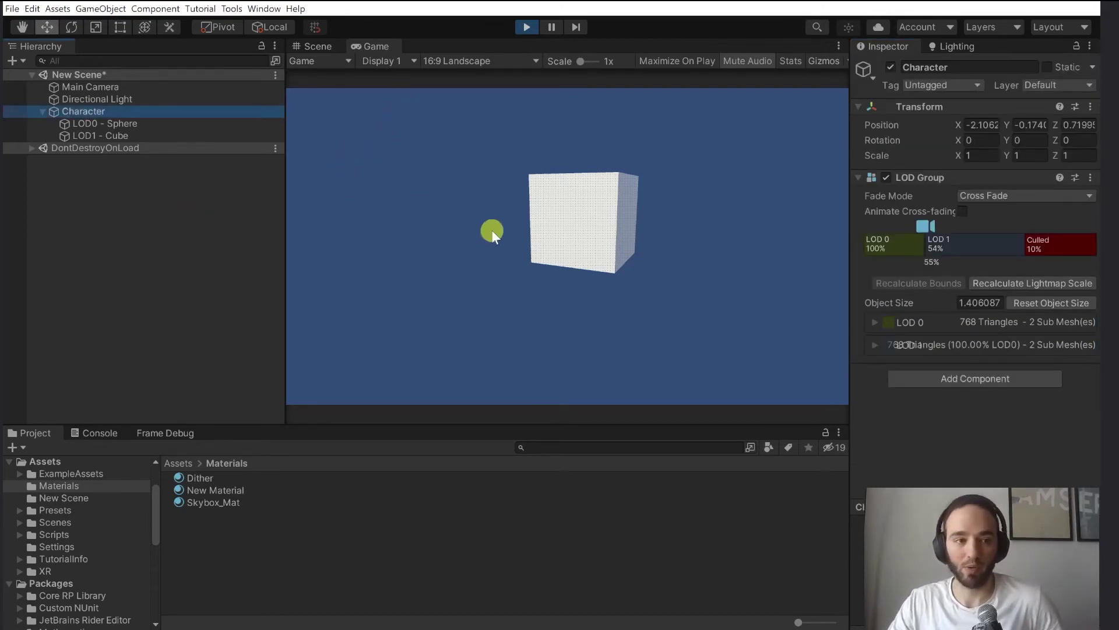
- Give LOD0 - Sphere a second material slot using nails, then reselect Character's LOD Group
click(263, 271)
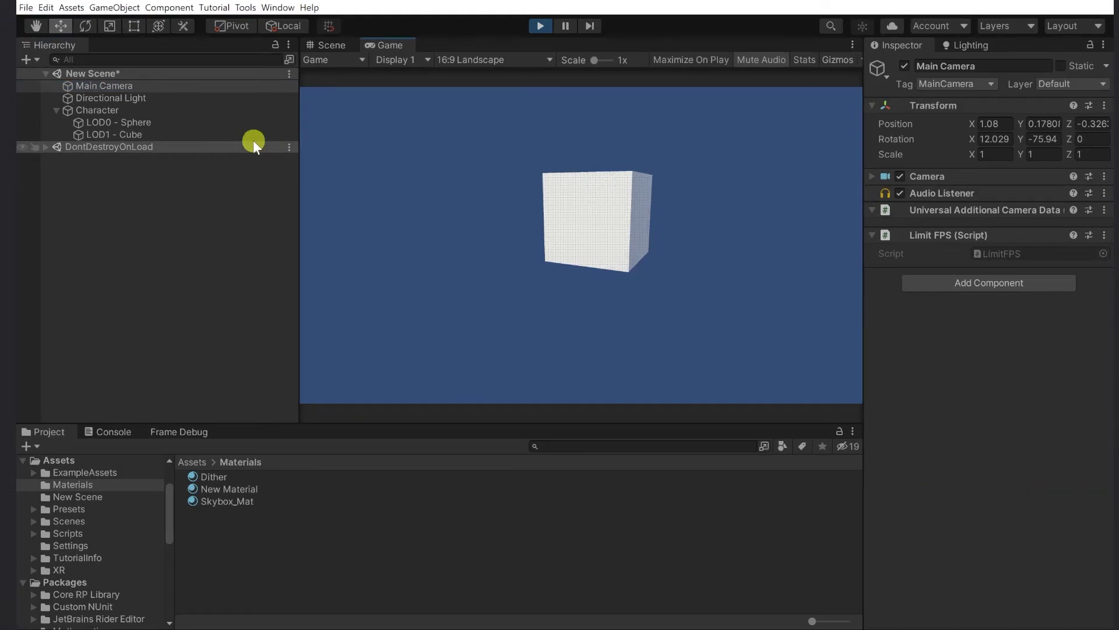
click(201, 120)
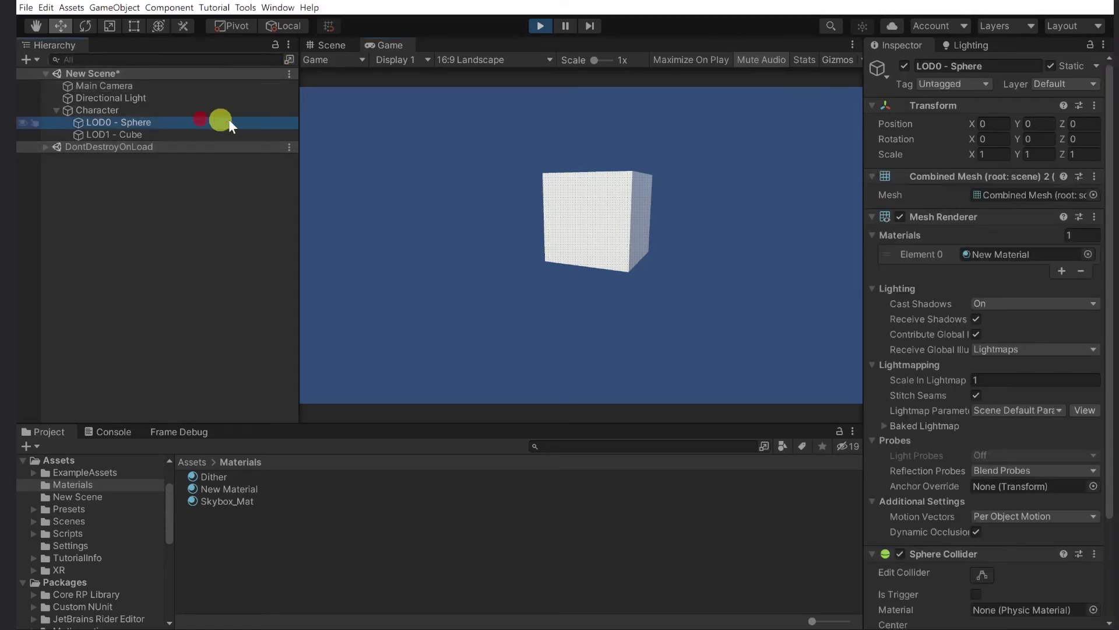
click(1059, 269)
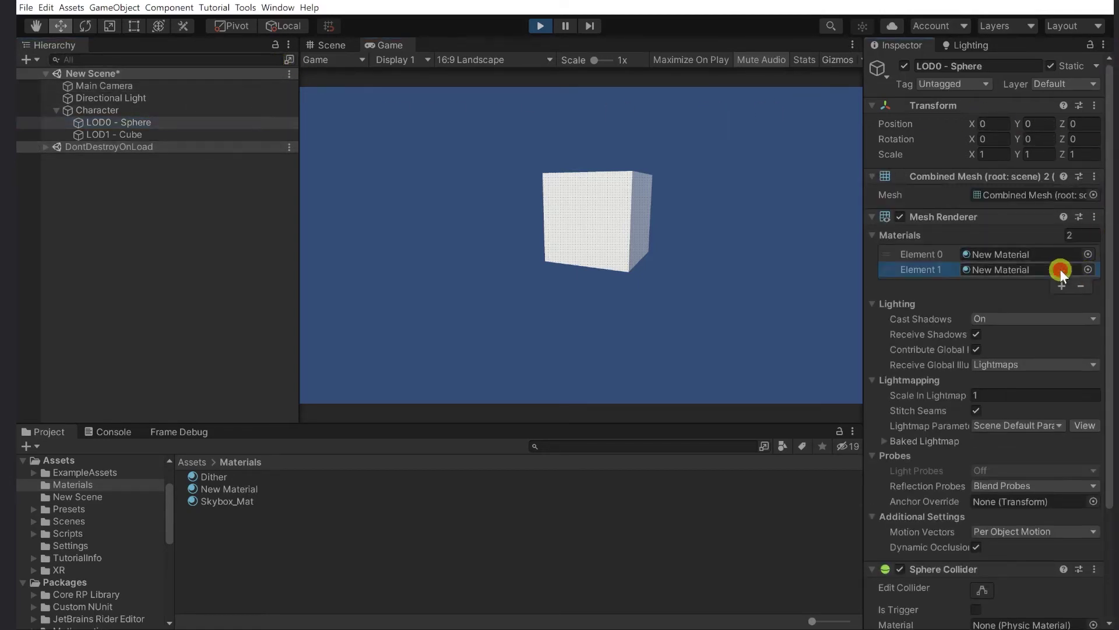
click(1088, 269)
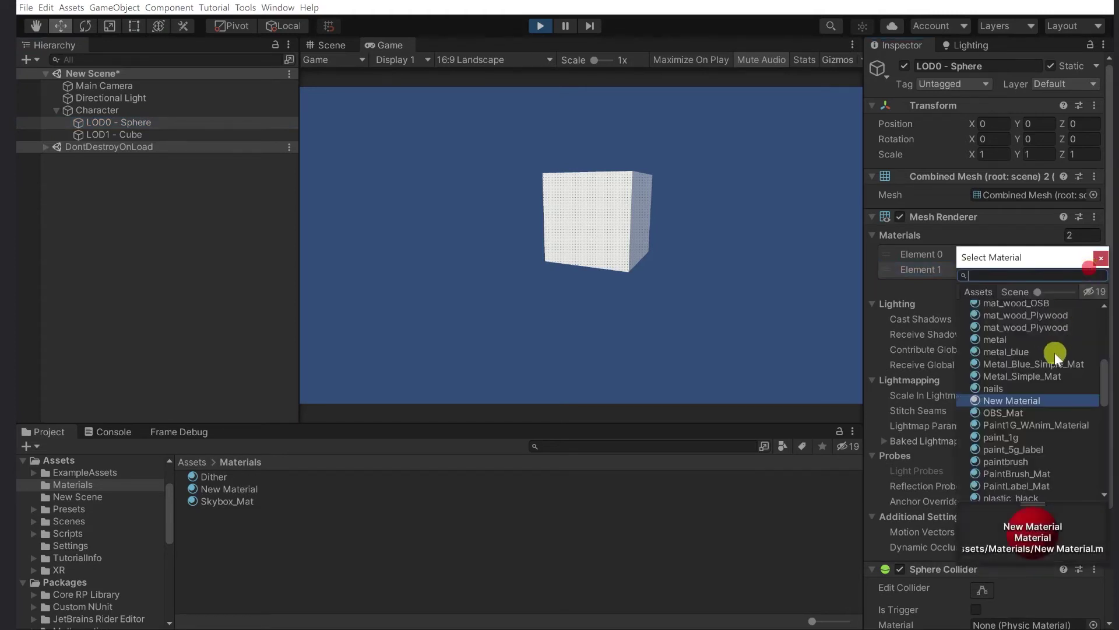
double_click(1020, 388)
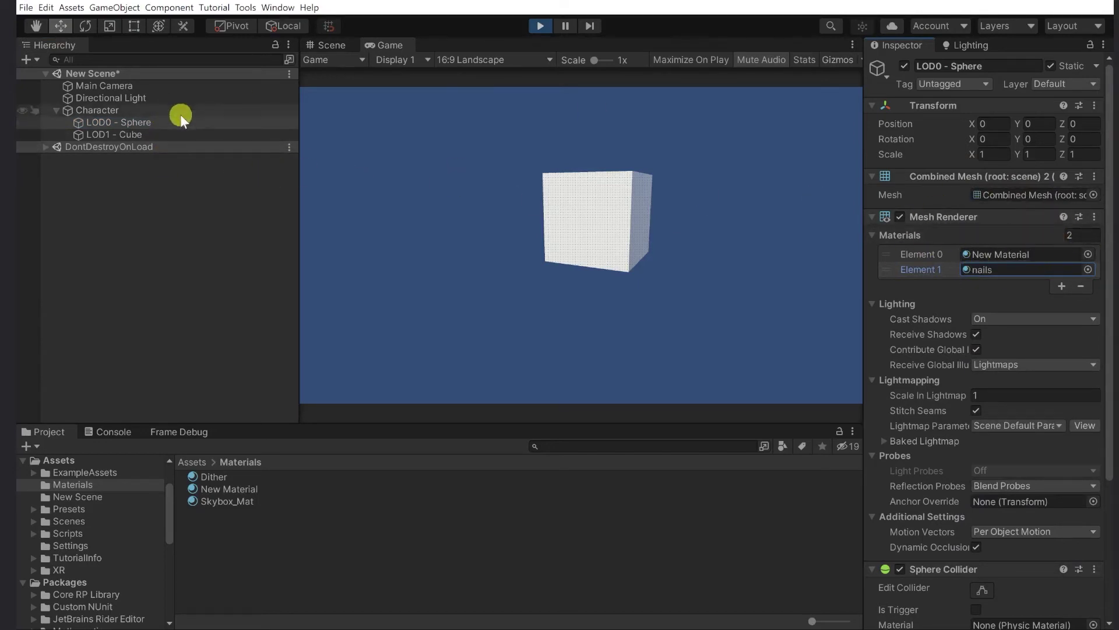
click(210, 110)
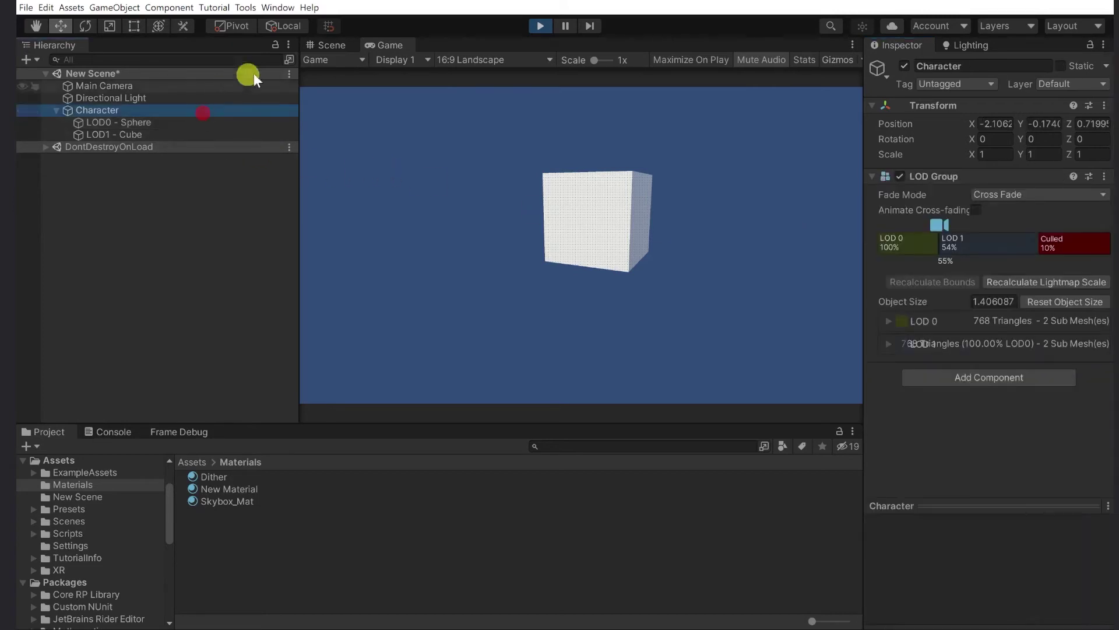
click(328, 45)
- Back in the Game view, show Stats and scrub Main Camera's X until the sphere swaps to the cube
click(397, 46)
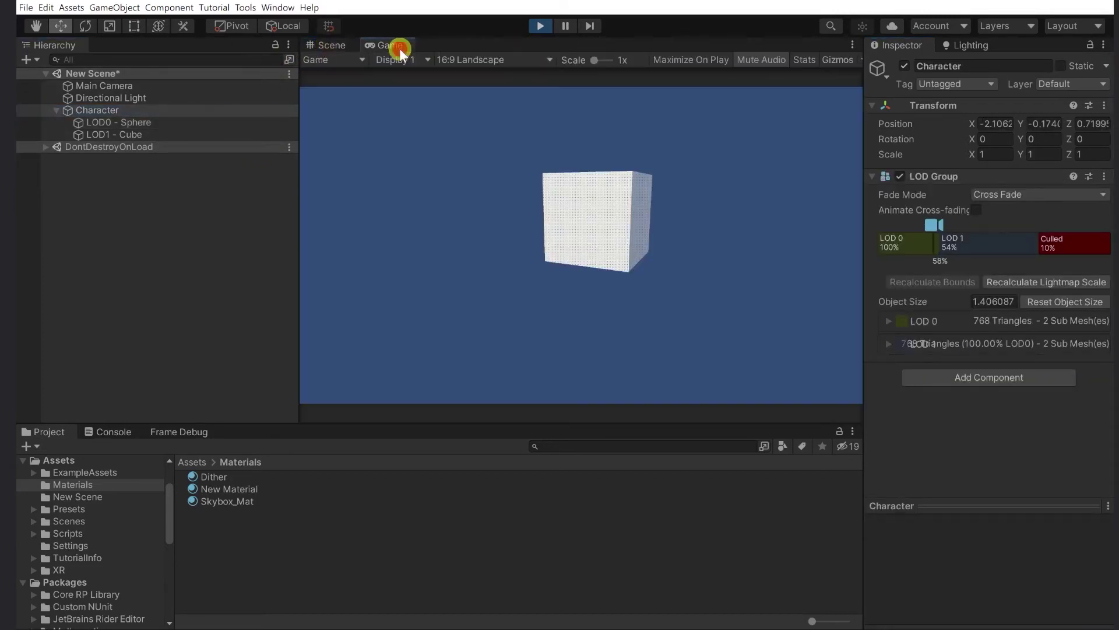
click(150, 86)
drag(977, 116, 959, 117)
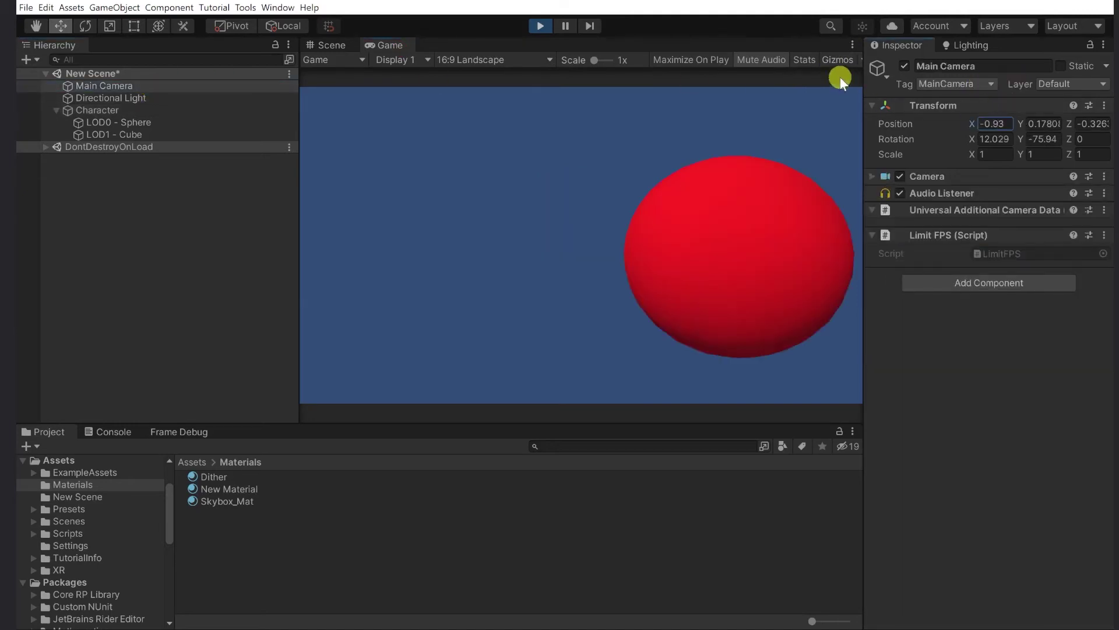
click(805, 59)
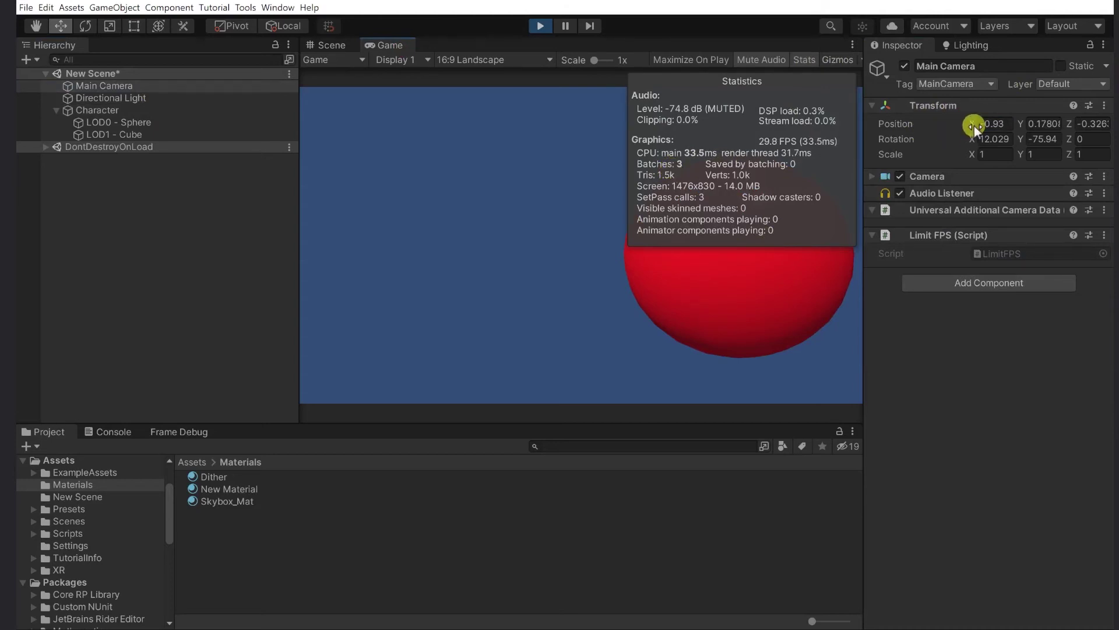
drag(975, 127, 1084, 144)
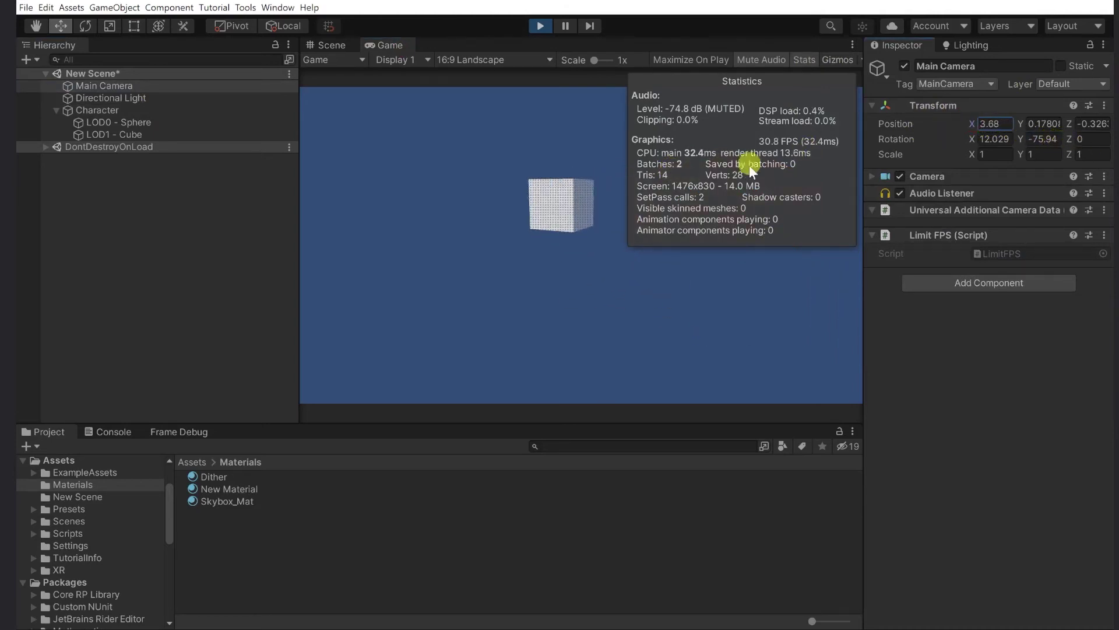
- Inspect LOD0 - Sphere and LOD1 - Cube, then stop the playtest to return to Level1
click(125, 123)
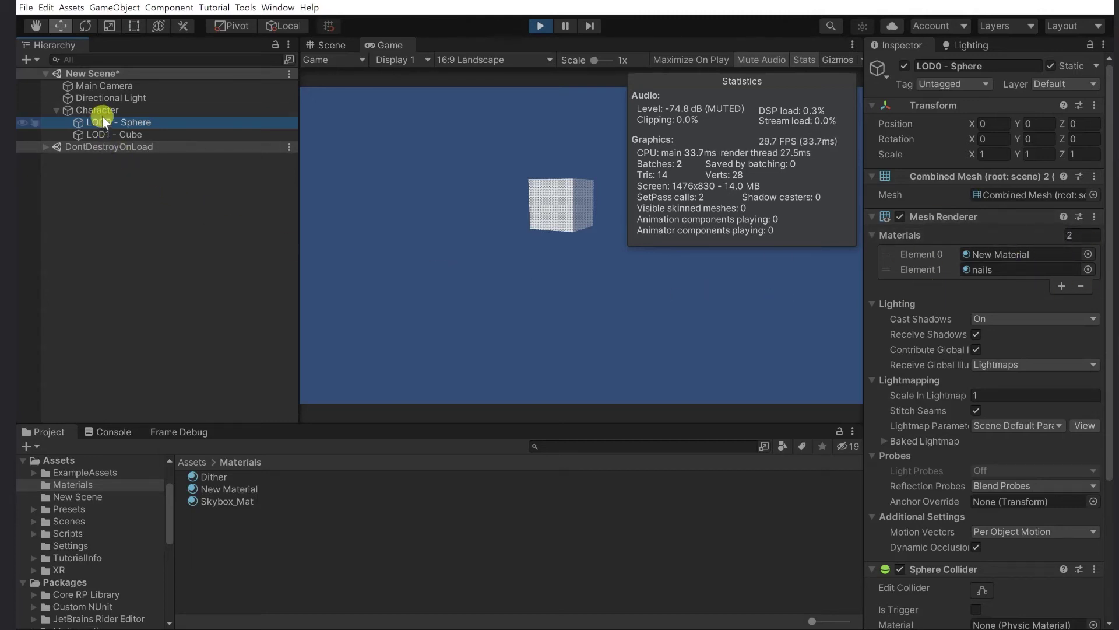
click(180, 139)
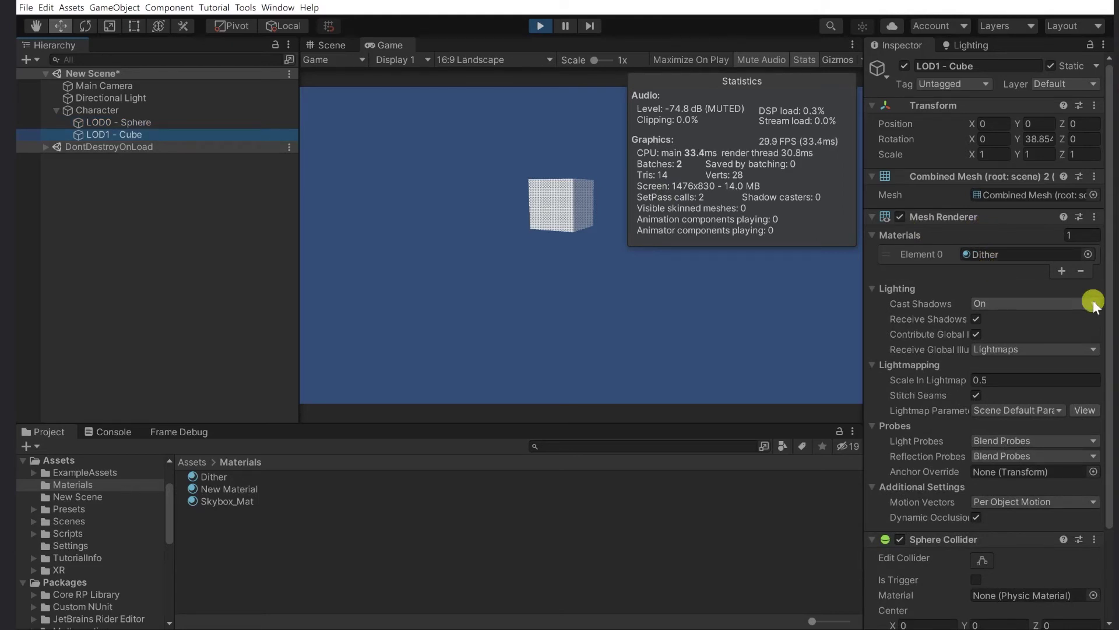
click(148, 85)
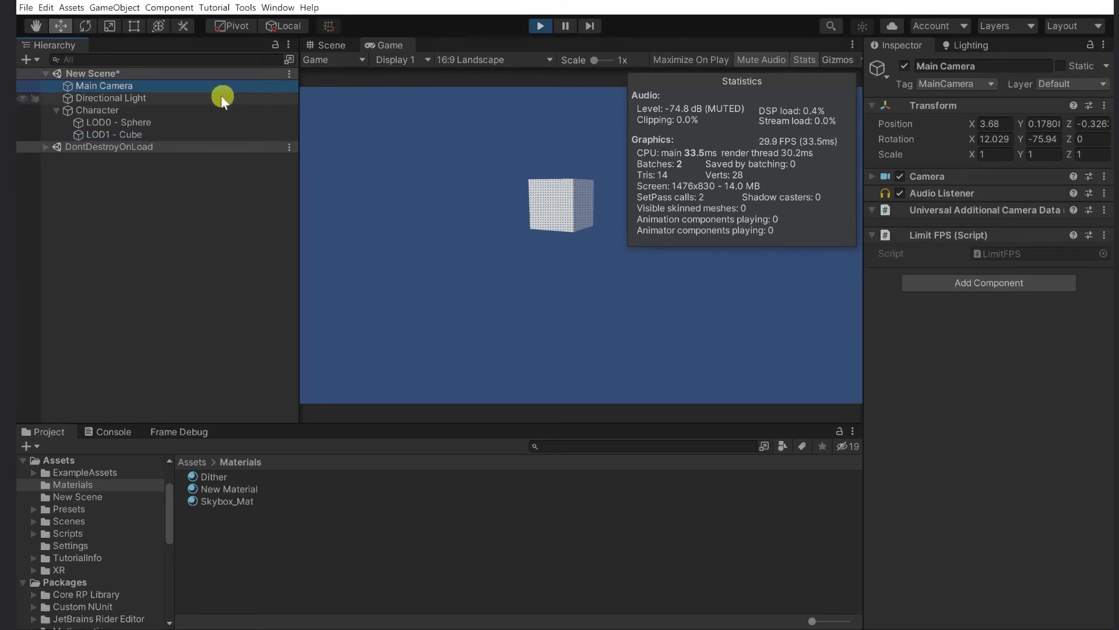
click(510, 305)
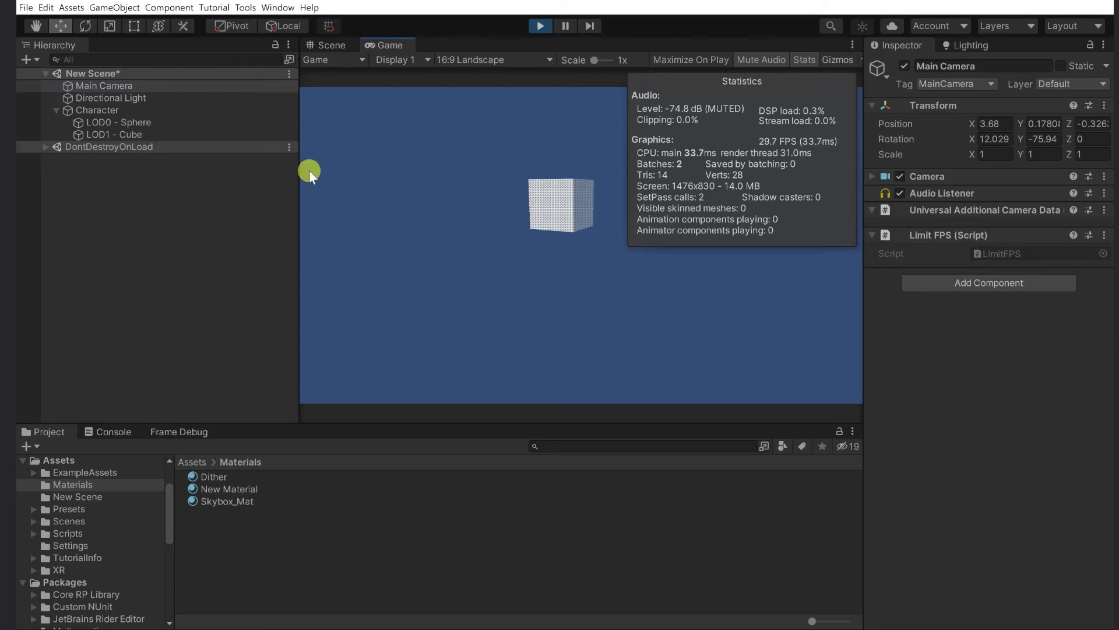
click(544, 27)
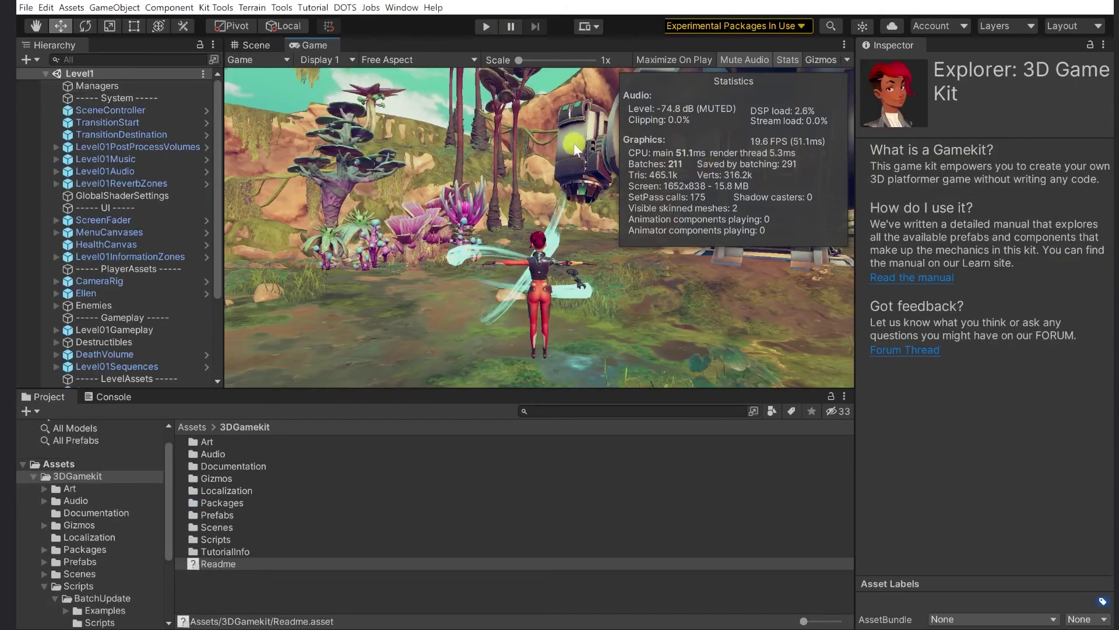
- Fly the Scene view camera through the Level1 landscape toward the rock cave, briefly checking the Game view
click(263, 48)
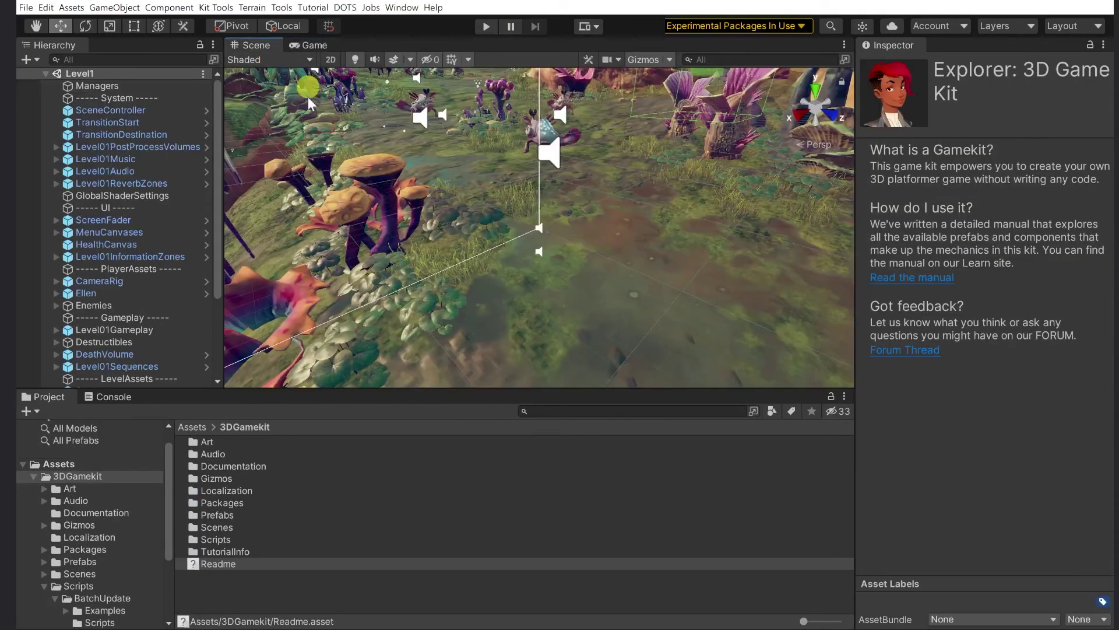
right_drag(353, 136, 257, 215)
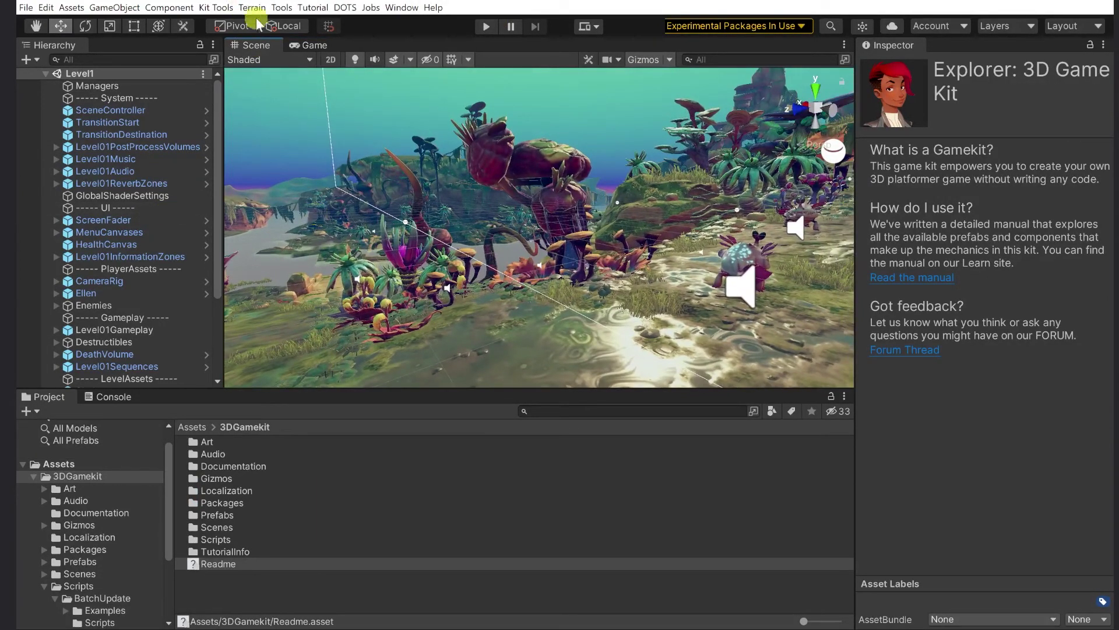
click(304, 48)
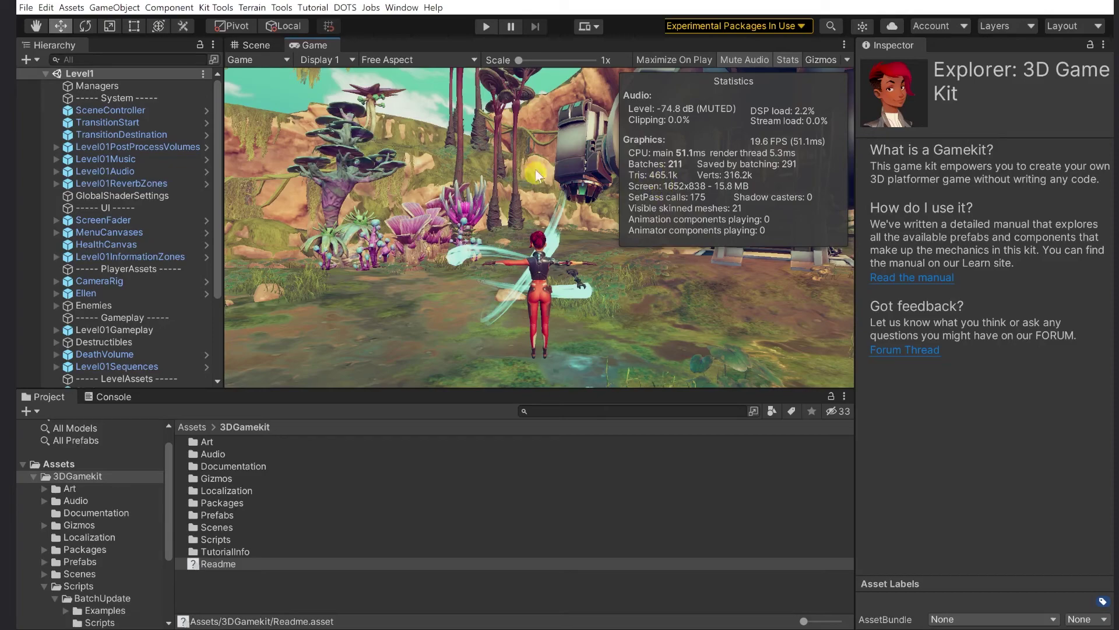
click(253, 45)
key(w)
right_drag(565, 166, 970, 271)
key(s)
right_drag(834, 294, 675, 243)
click(90, 59)
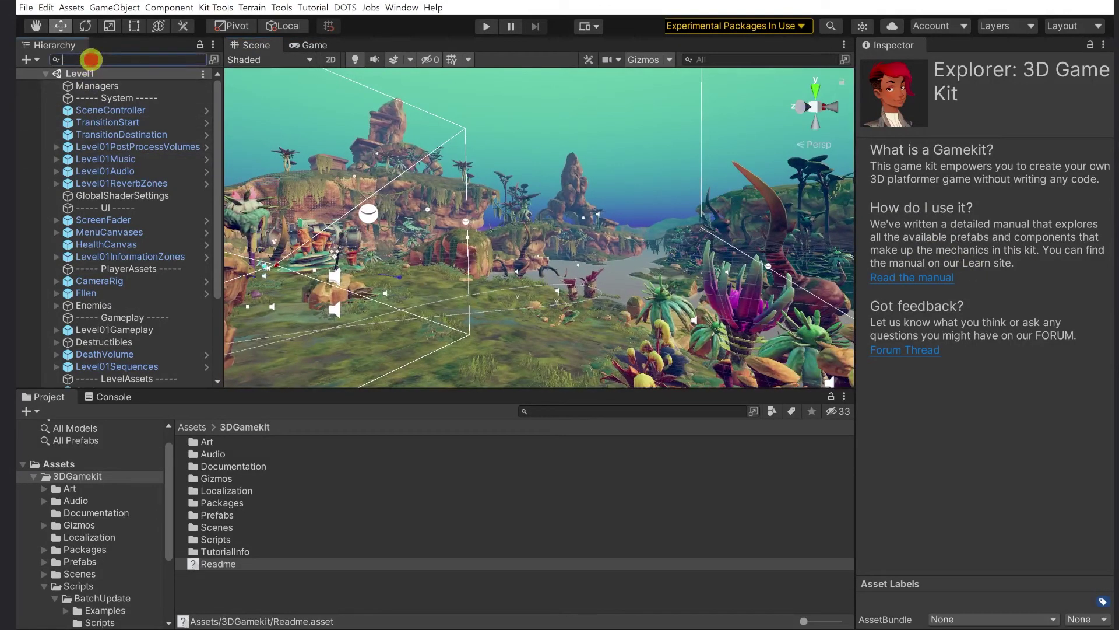
- Filter the Hierarchy by 'lodgroup' and inspect the FloorCircular02 and FloorPanel1x1 LOD Groups
text(lodgroup)
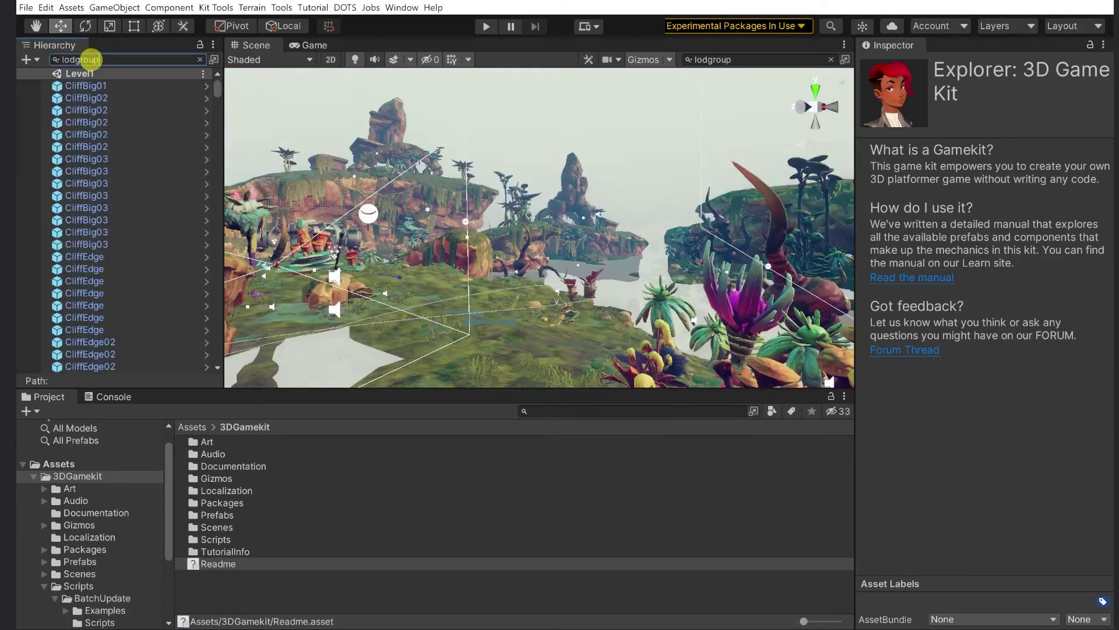
scroll(100, 129, down, 10)
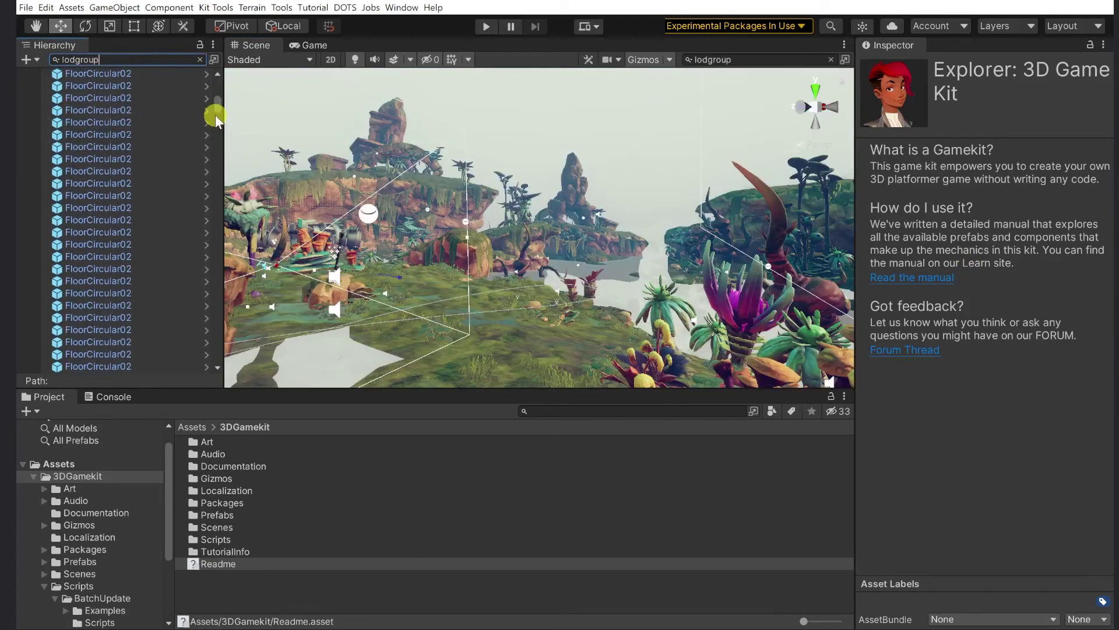
click(95, 134)
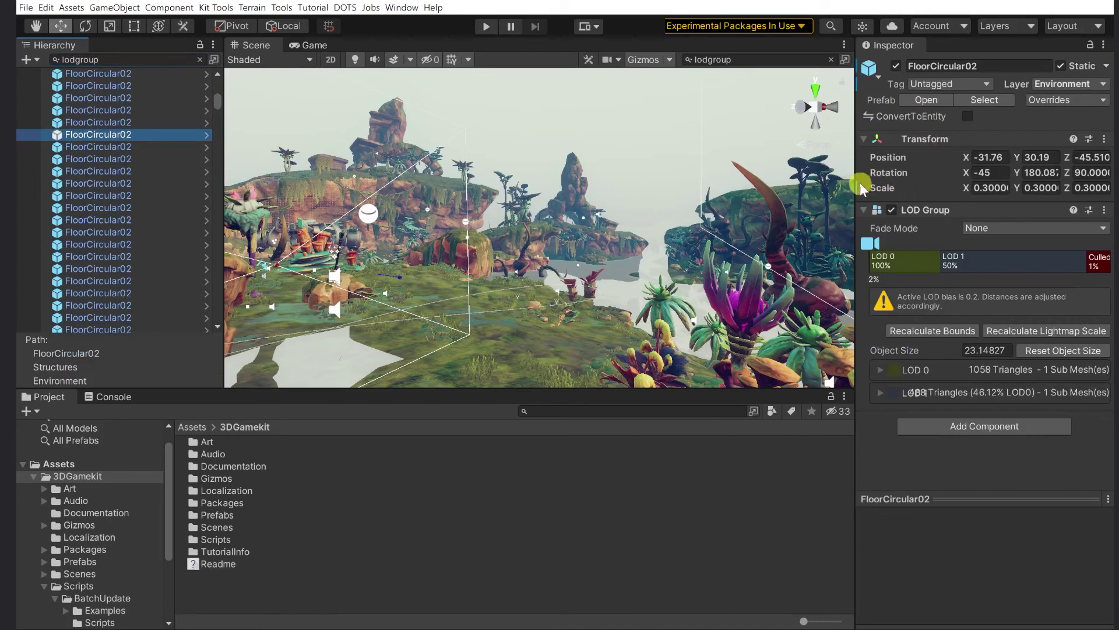
drag(855, 179, 803, 191)
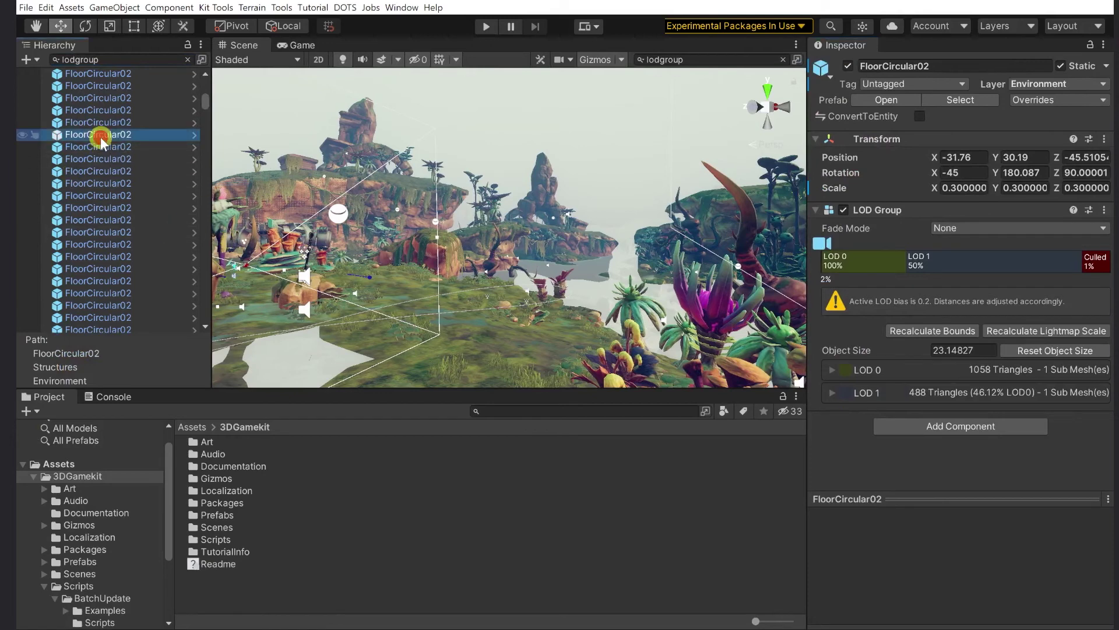
click(83, 180)
scroll(100, 225, down, 5)
click(100, 229)
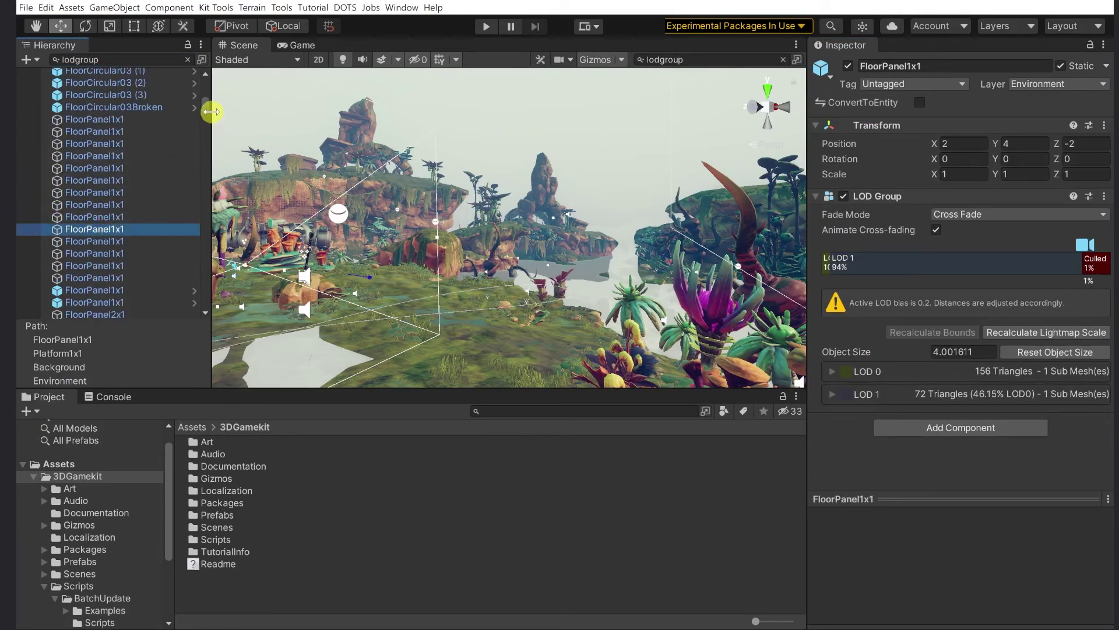
scroll(150, 153, down, 5)
- Frame the FloorPanel objects and RockChunk01 in the scene, then open the RockChunk01 prefab
double_click(110, 212)
scroll(100, 249, down, 5)
click(100, 252)
scroll(102, 260, down, 3)
scroll(103, 256, down, 5)
scroll(108, 248, up, 3)
double_click(111, 247)
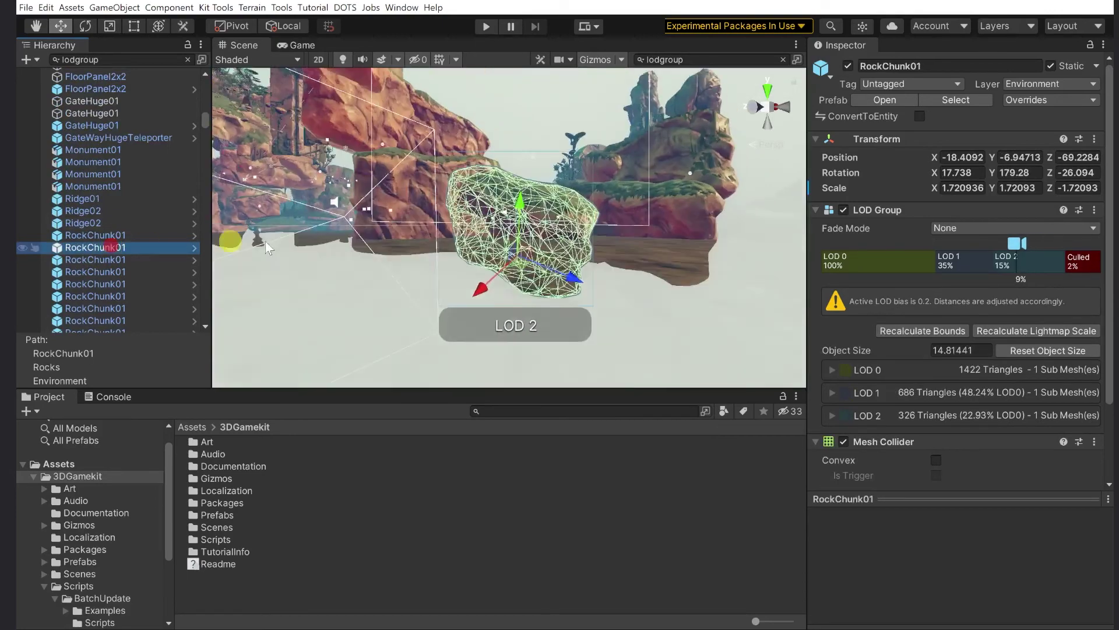
scroll(371, 236, up, 5)
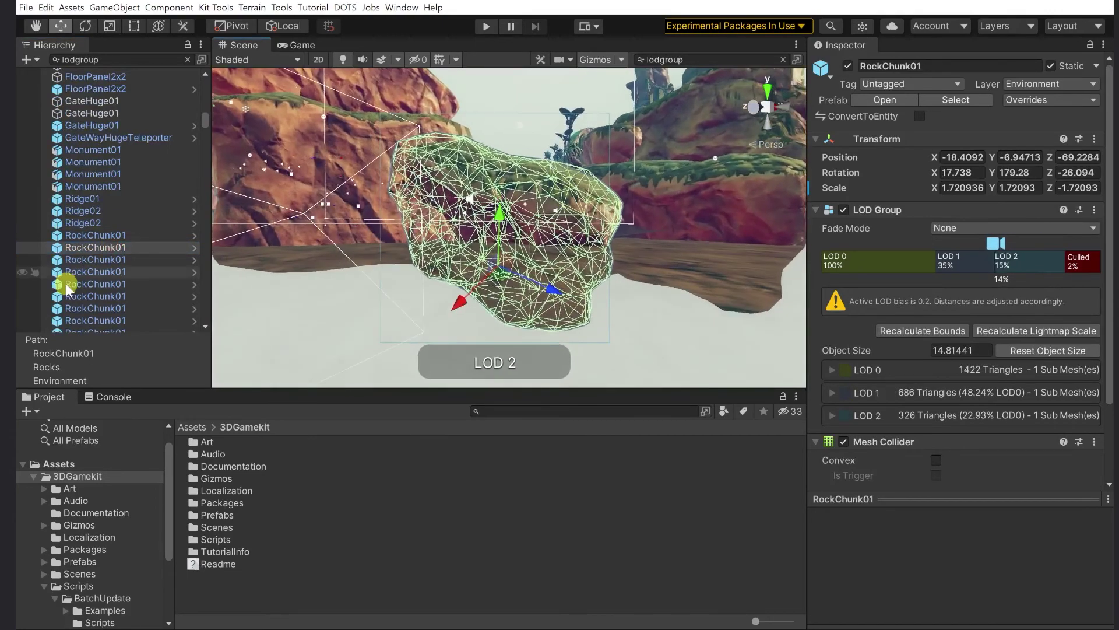
click(120, 247)
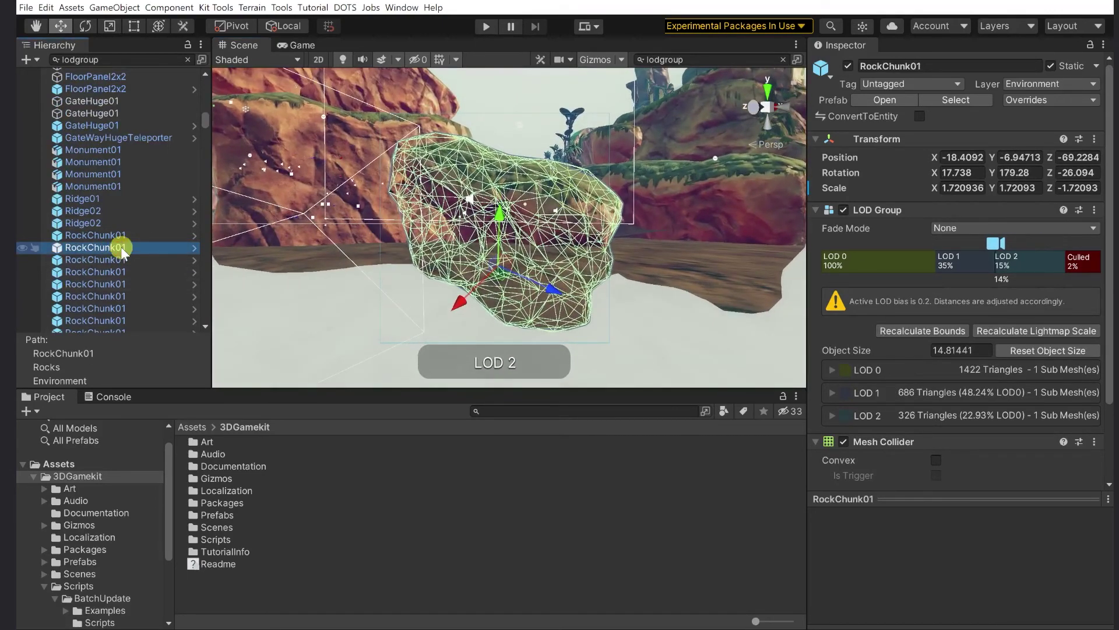
key(f)
click(886, 99)
- Orbit the rock and step through RockChunk01's LOD0, LOD1 and LOD2 meshes, comparing their renderer settings
scroll(570, 260, down, 5)
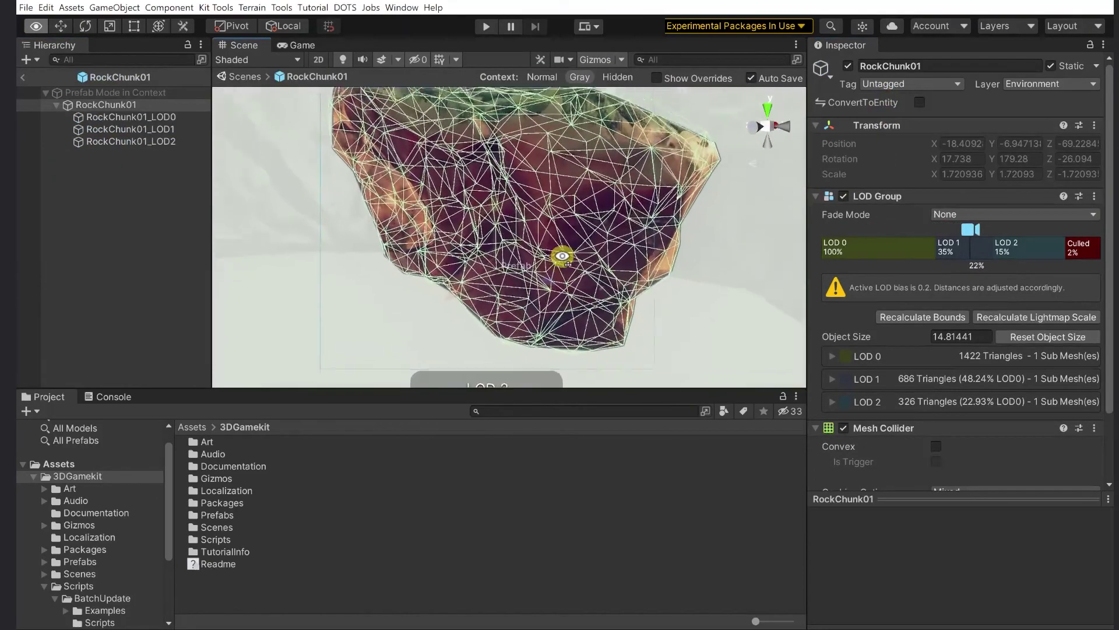
alt+drag(563, 257, 376, 217)
click(184, 125)
click(173, 107)
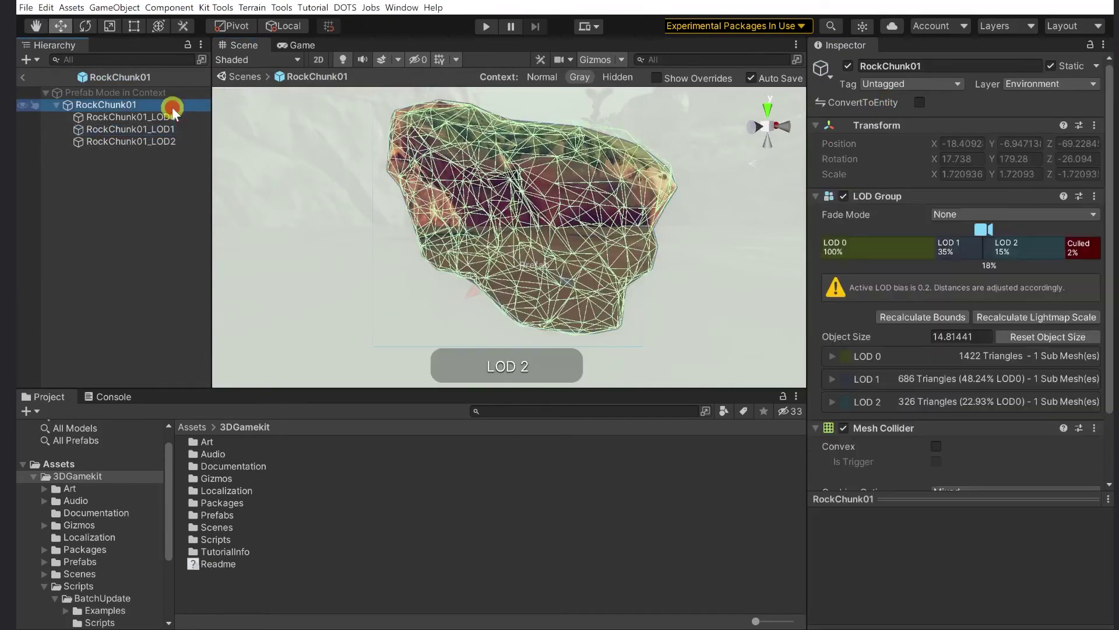
click(155, 117)
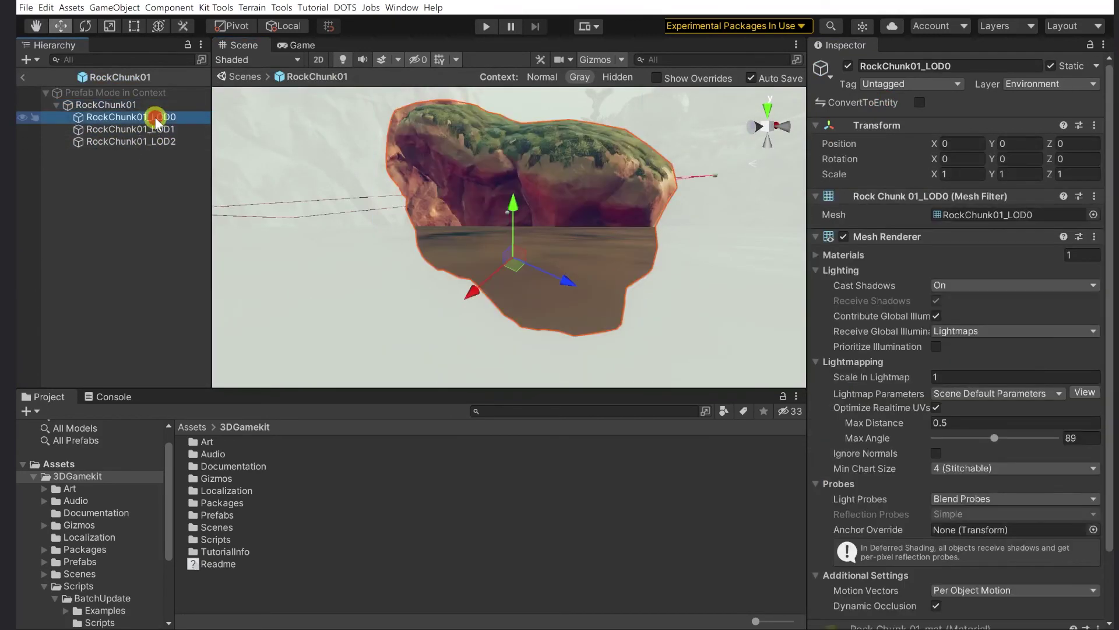
key(Down)
key(Down)
key(Up)
key(Up)
key(Down)
key(Down)
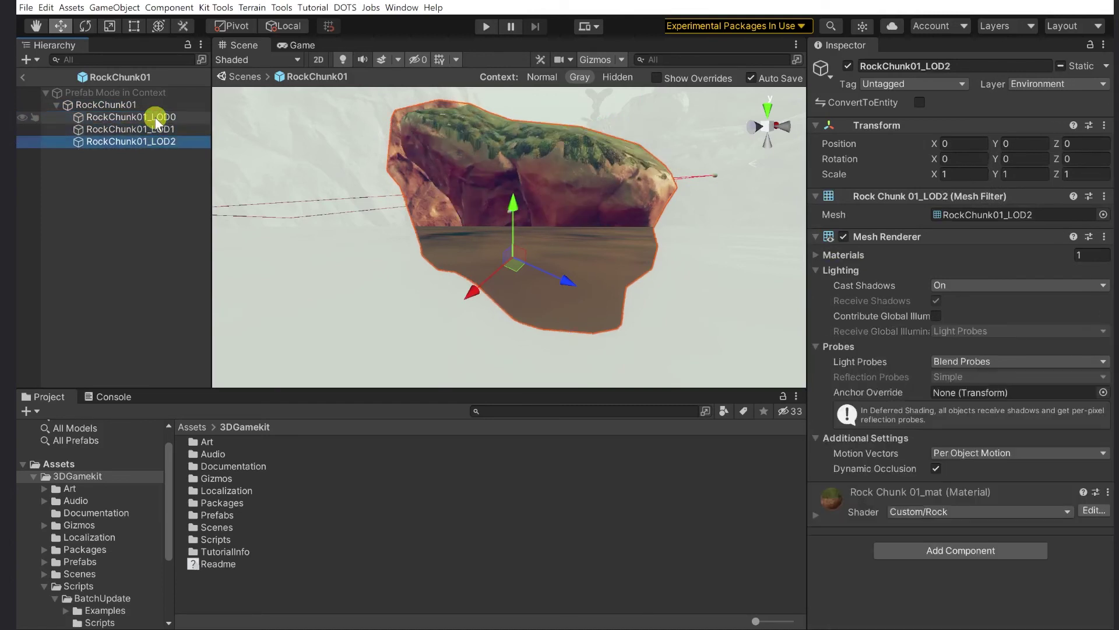
scroll(487, 210, up, 5)
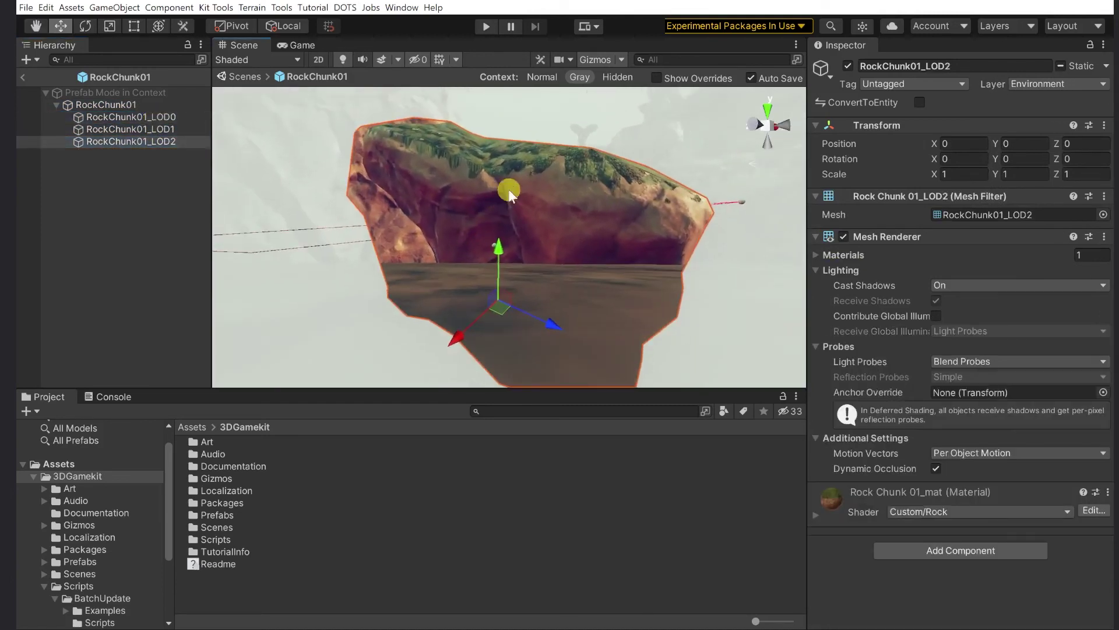
click(156, 142)
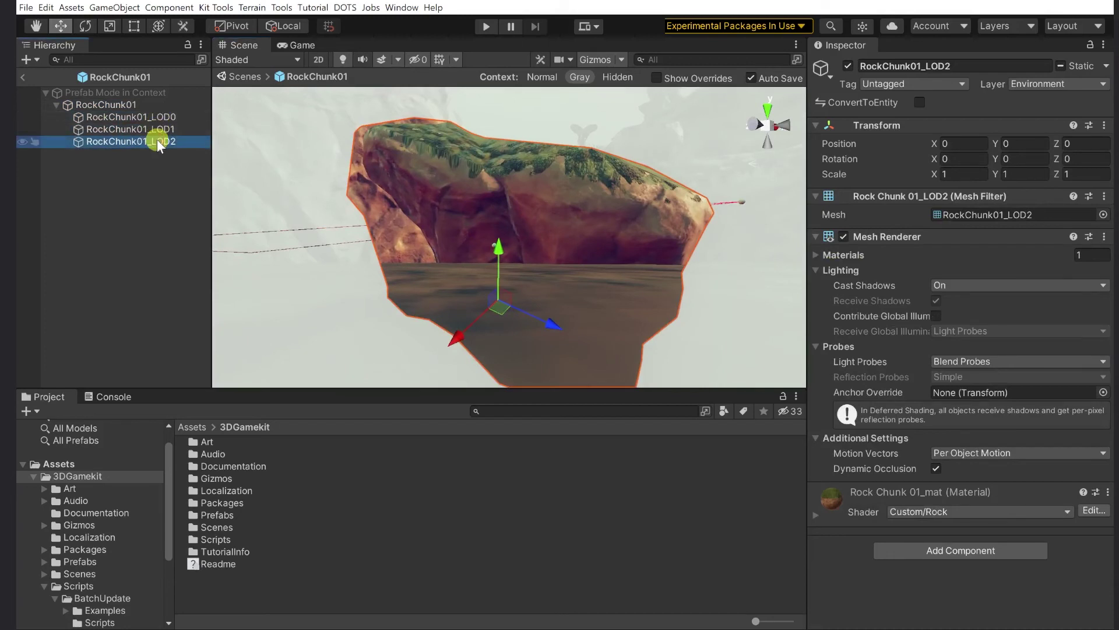
key(Up)
key(Up)
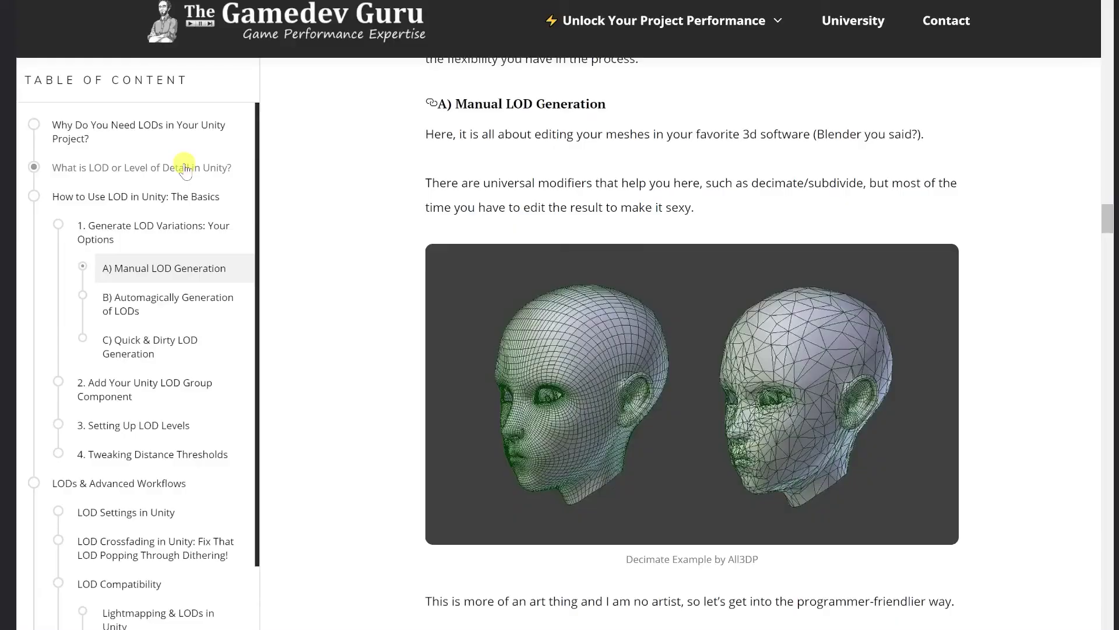
- Read through the A) Manual LOD generation section of the Gamedev Guru LOD article
scroll(185, 170, up, 3)
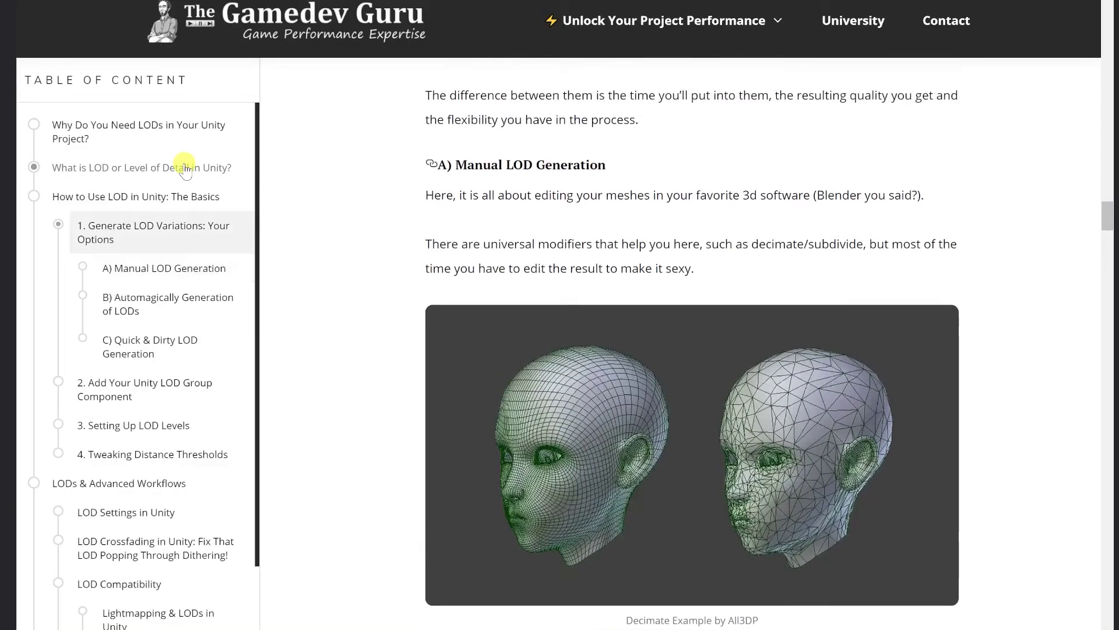
scroll(607, 267, up, 3)
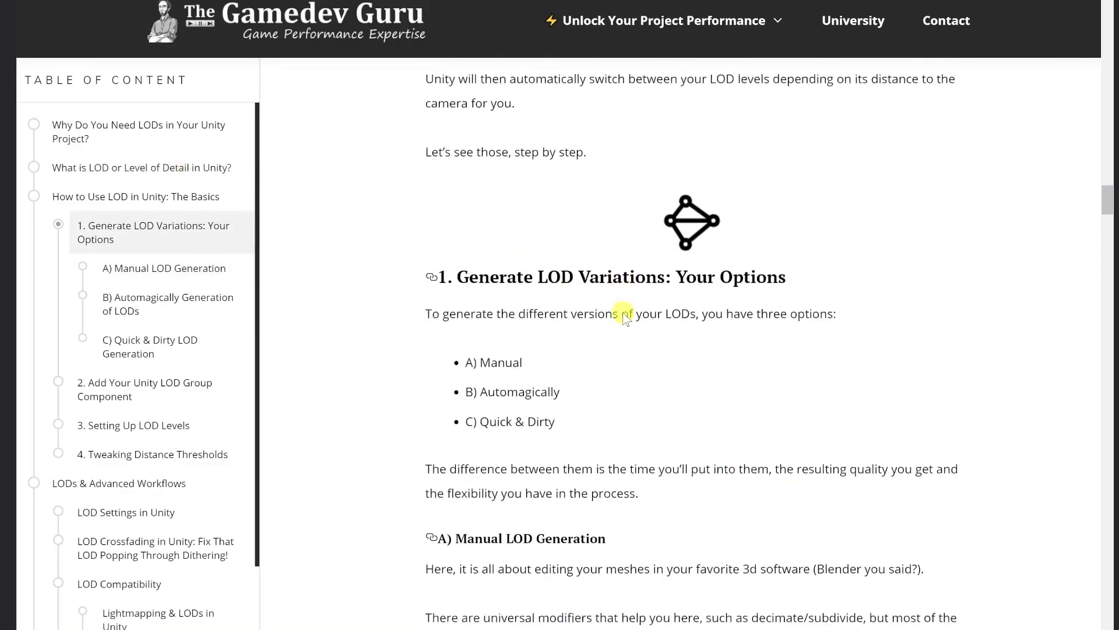
scroll(623, 318, down, 4)
scroll(623, 318, up, 1)
drag(456, 257, 569, 273)
click(577, 266)
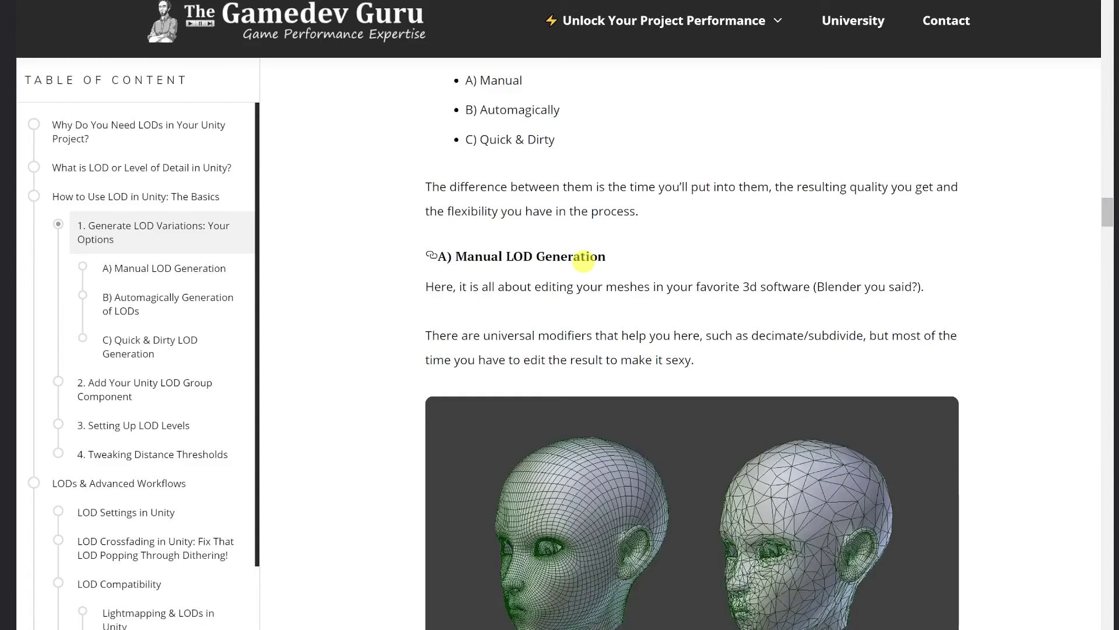
scroll(601, 259, down, 3)
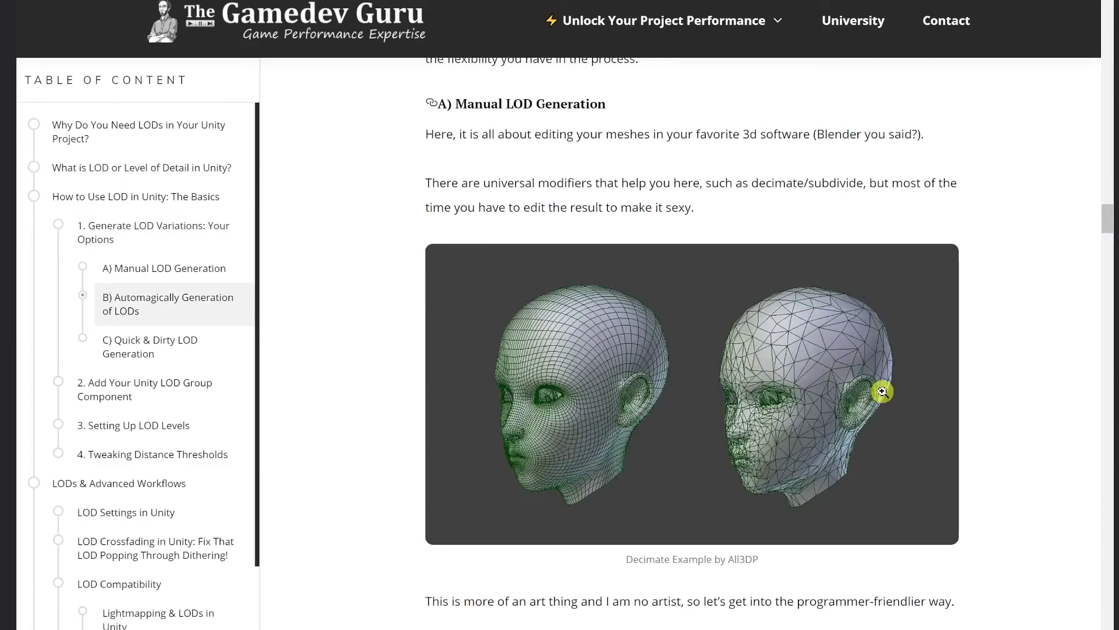
scroll(743, 437, down, 1)
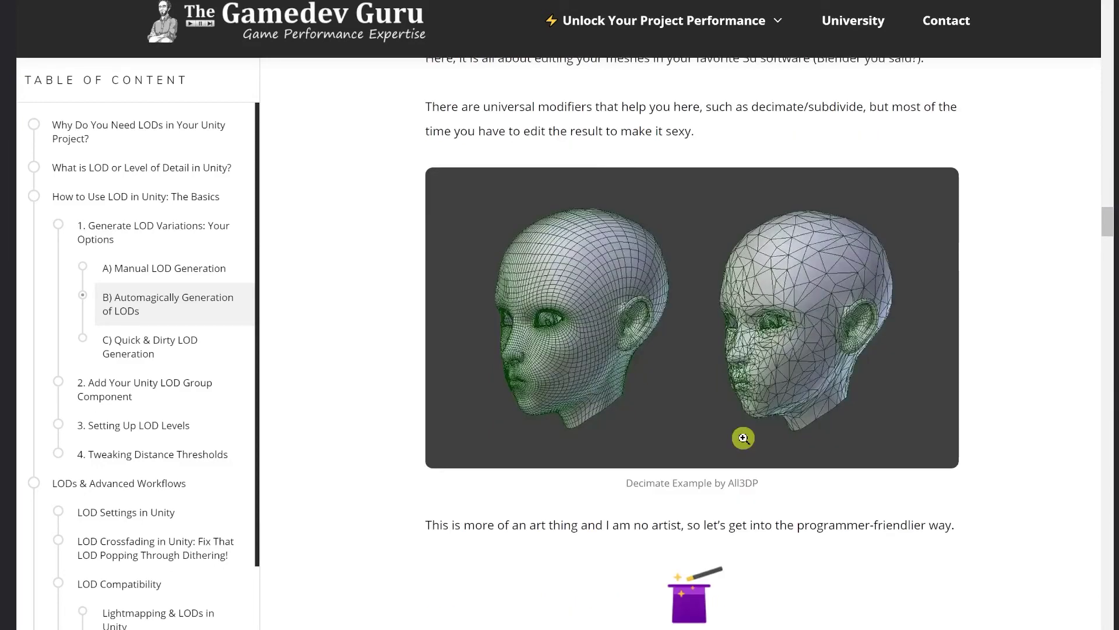
scroll(744, 438, down, 1)
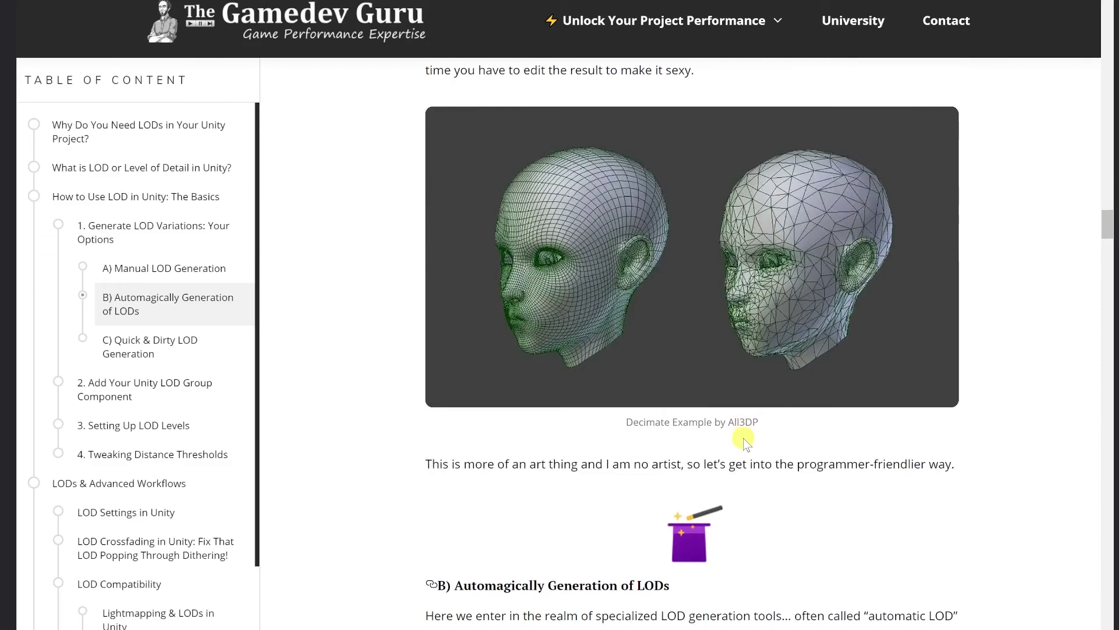
scroll(743, 438, up, 4)
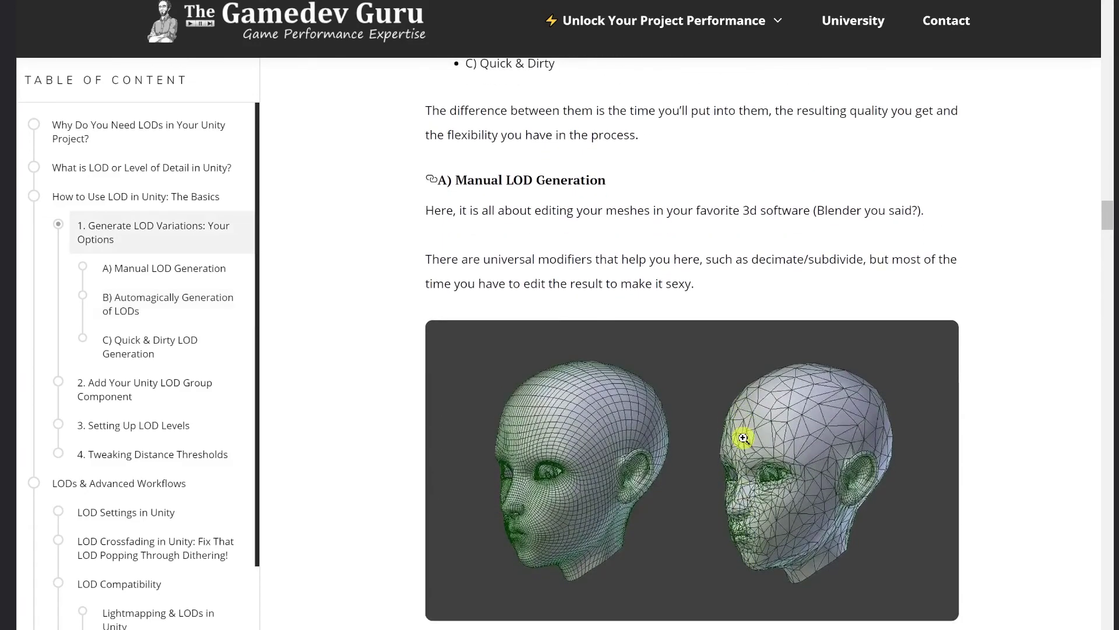
scroll(743, 438, down, 10)
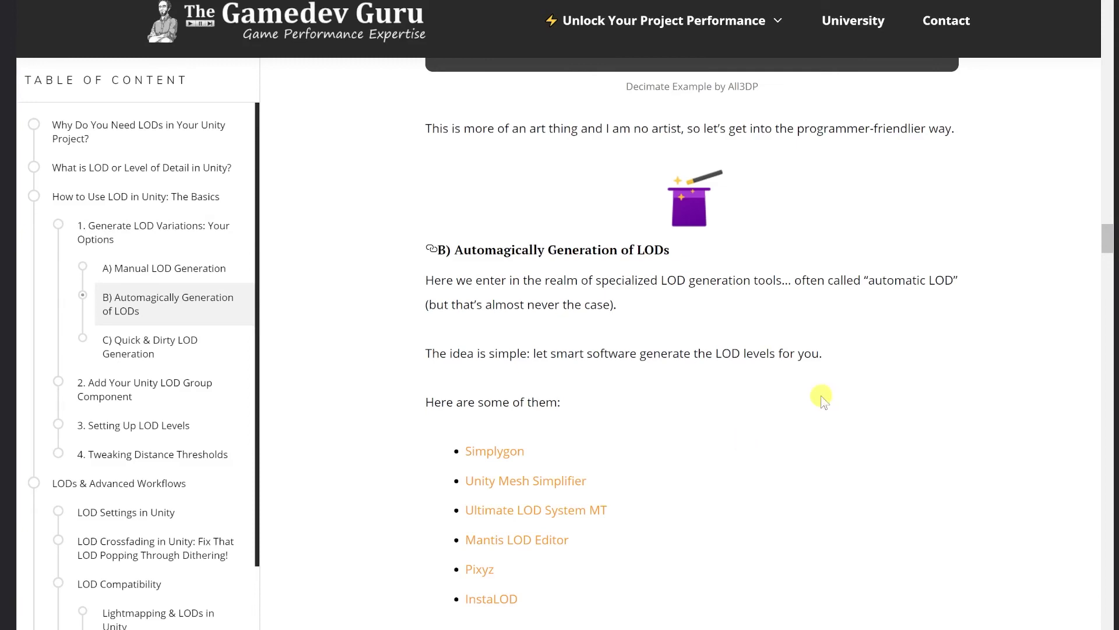
scroll(787, 408, down, 4)
drag(637, 414, 662, 312)
click(657, 338)
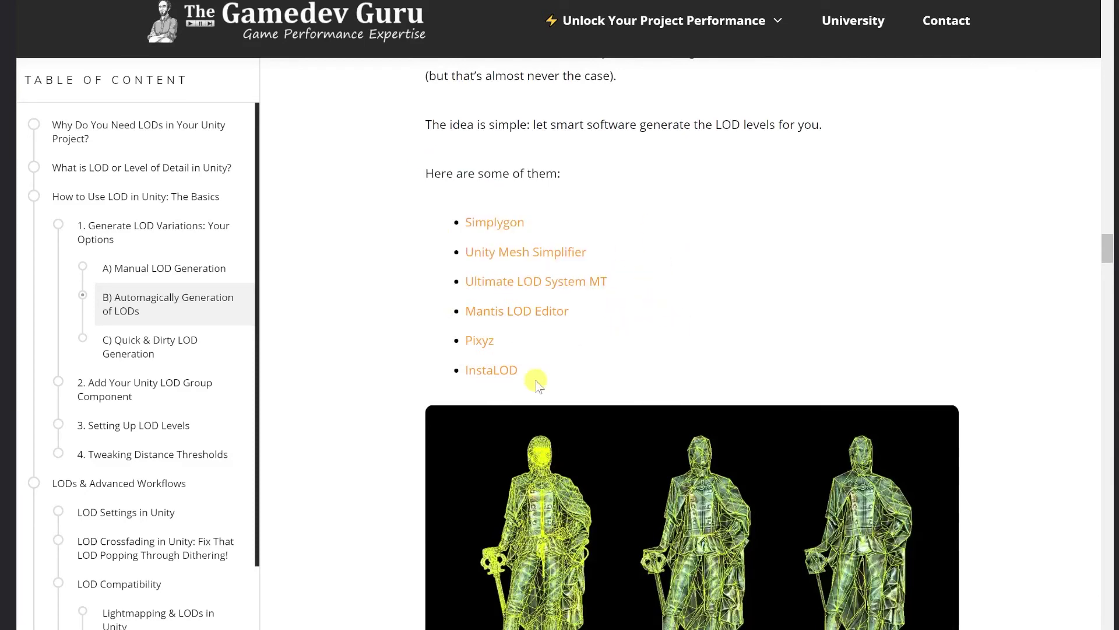
- Read the B) Automagically Generation section, highlighting the sentence on software-generated LOD levels, reaching C) Quick & Dirty
scroll(623, 357, up, 1)
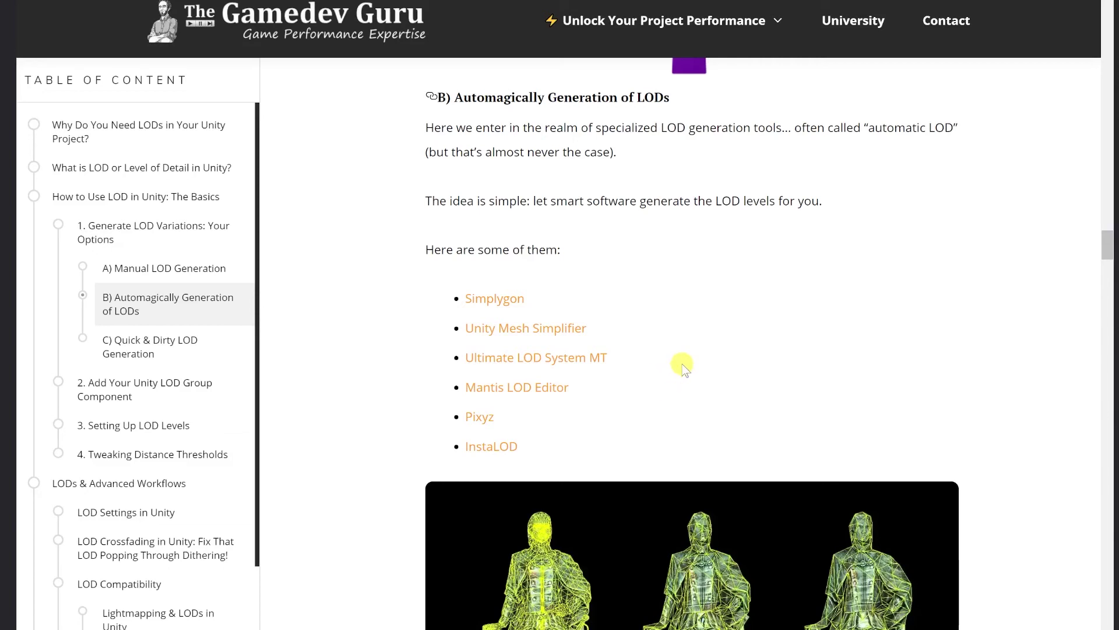
scroll(682, 367, down, 3)
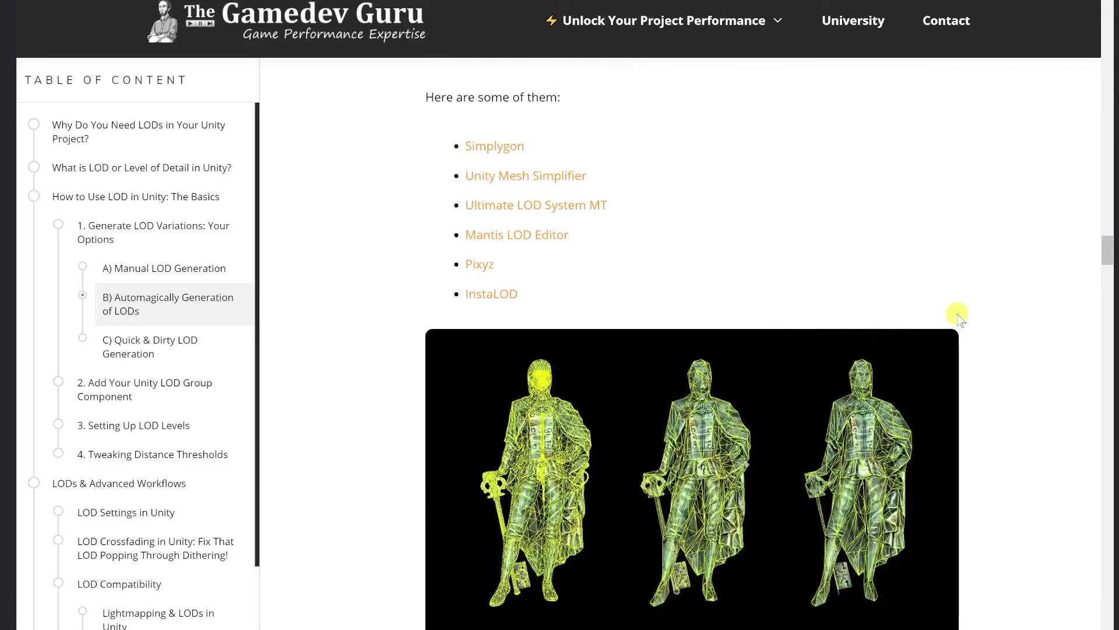
scroll(950, 386, down, 6)
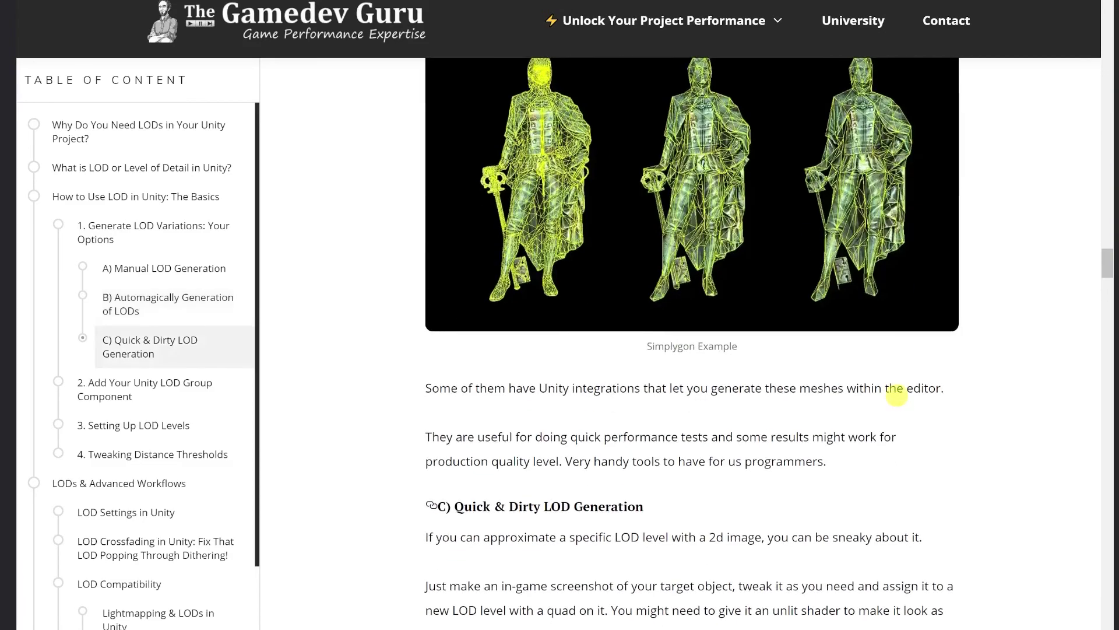
scroll(892, 425, up, 8)
scroll(671, 274, up, 1)
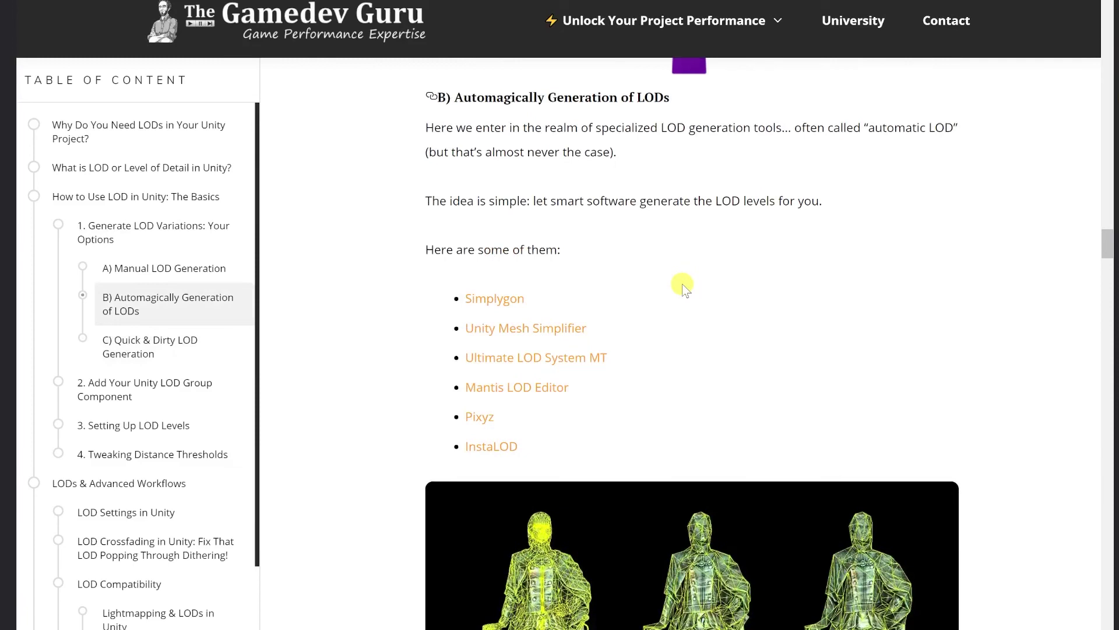
drag(823, 193, 665, 195)
click(568, 192)
scroll(863, 214, down, 2)
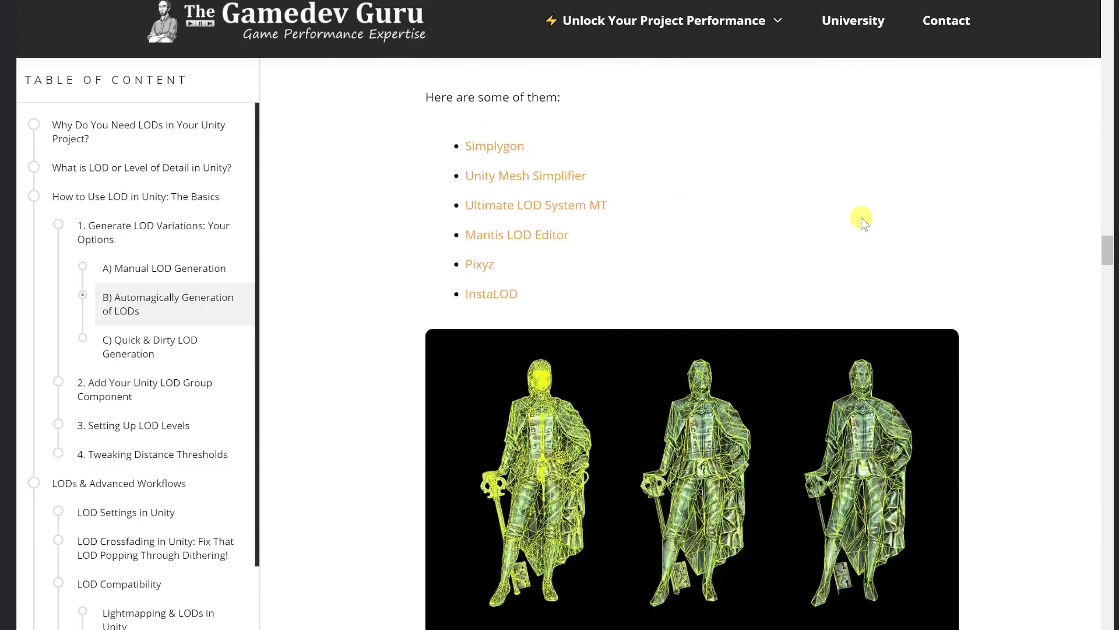
scroll(862, 221, down, 4)
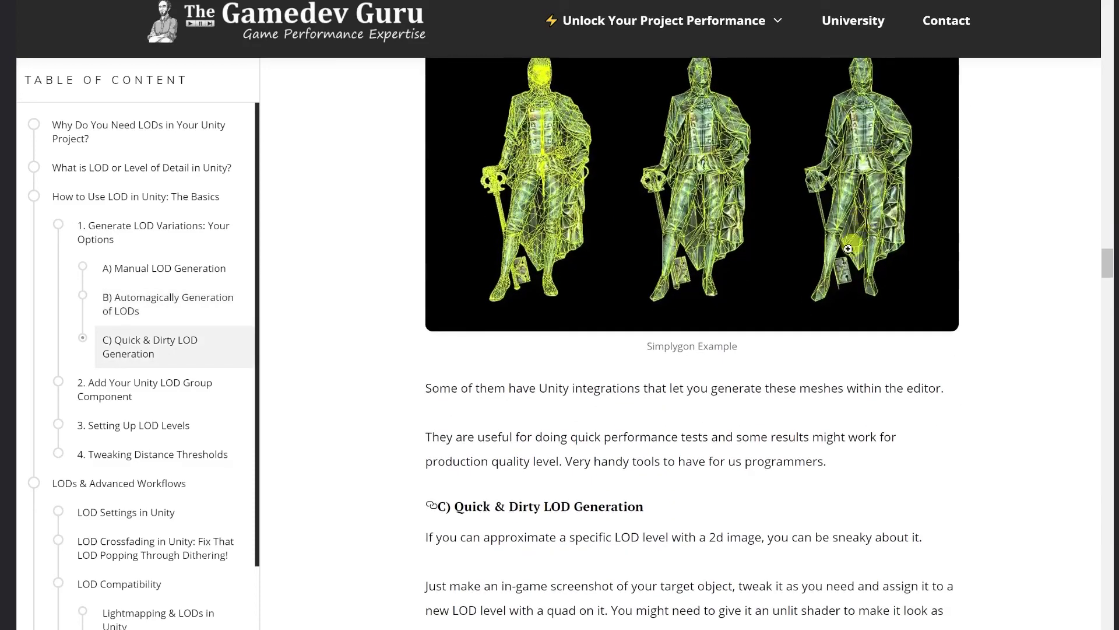
scroll(769, 361, up, 4)
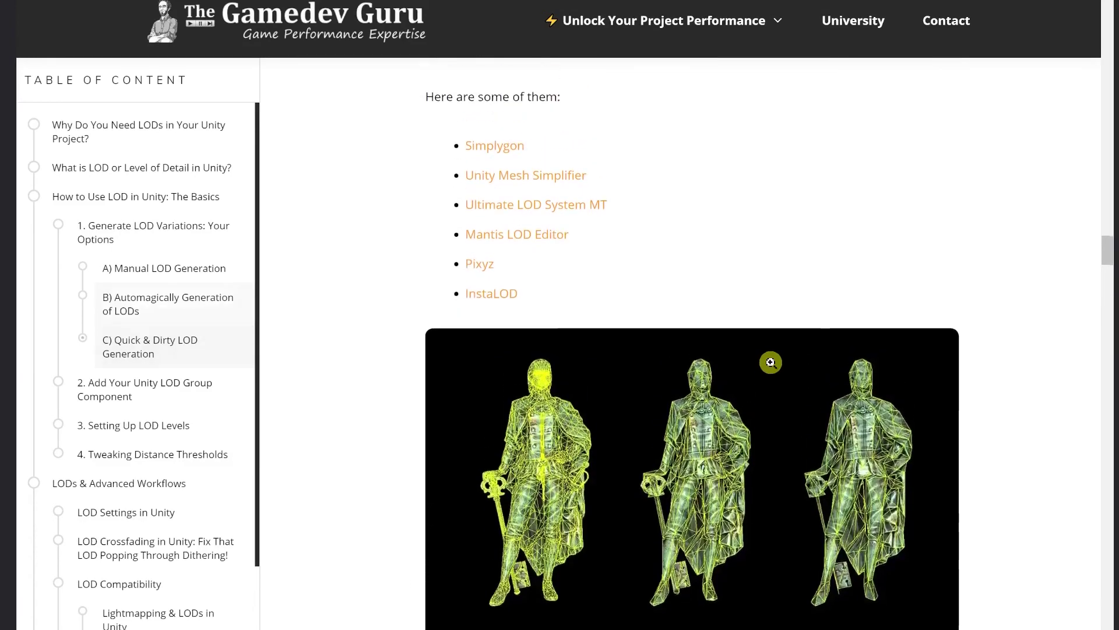
scroll(771, 362, up, 2)
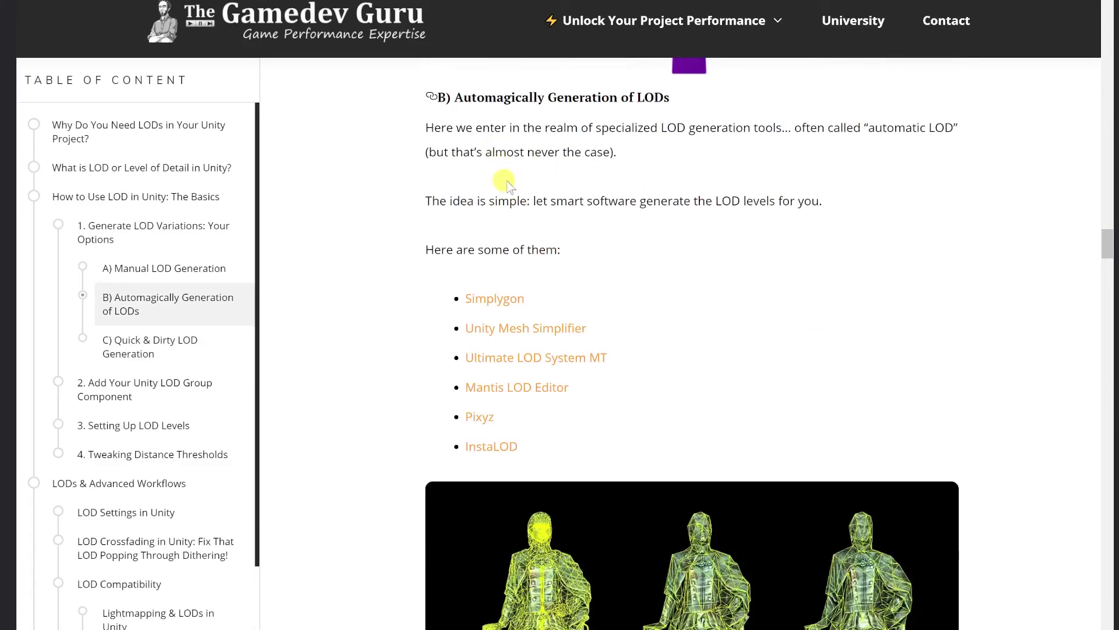
scroll(728, 280, down, 12)
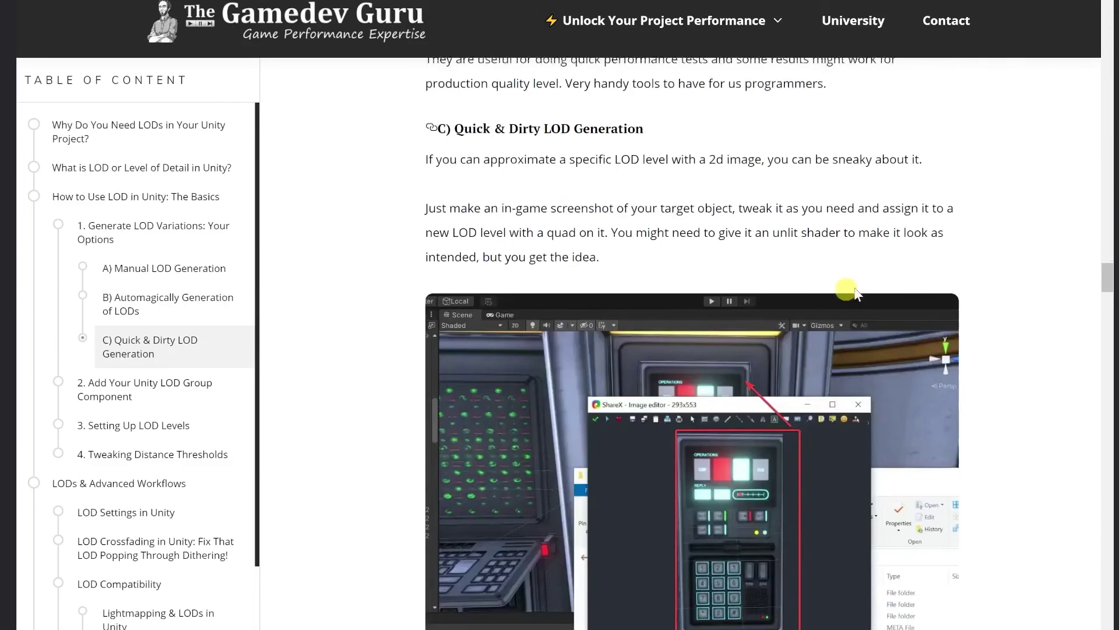
- Read the C) Quick & Dirty LOD Generation section, then jump down to 3. Setting Up LOD Levels
scroll(970, 238, down, 1)
scroll(979, 240, up, 1)
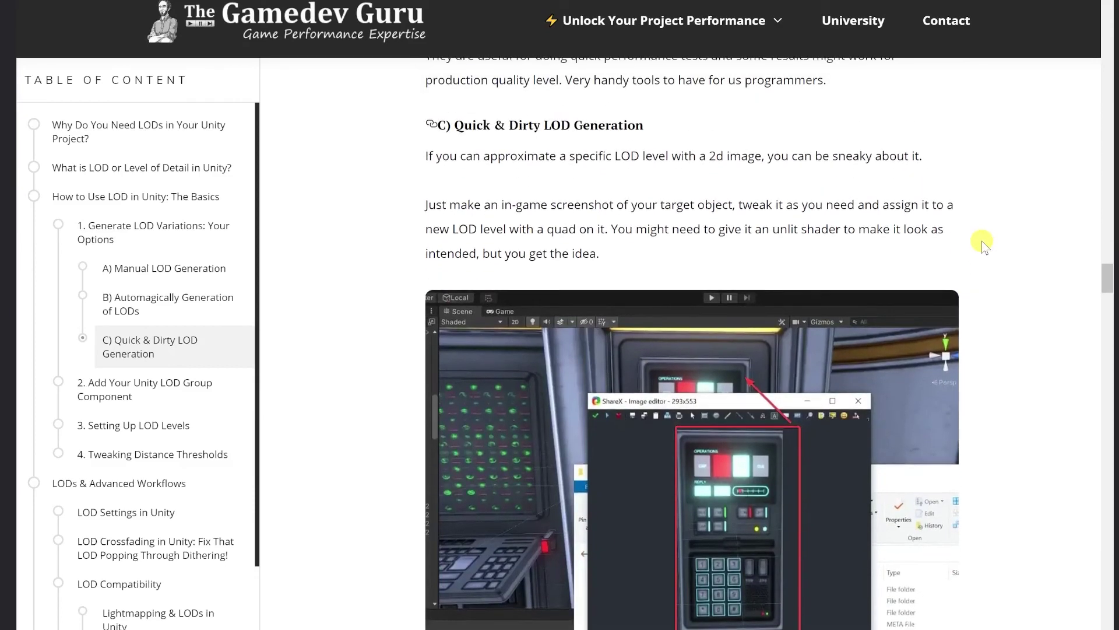
scroll(984, 245, down, 1)
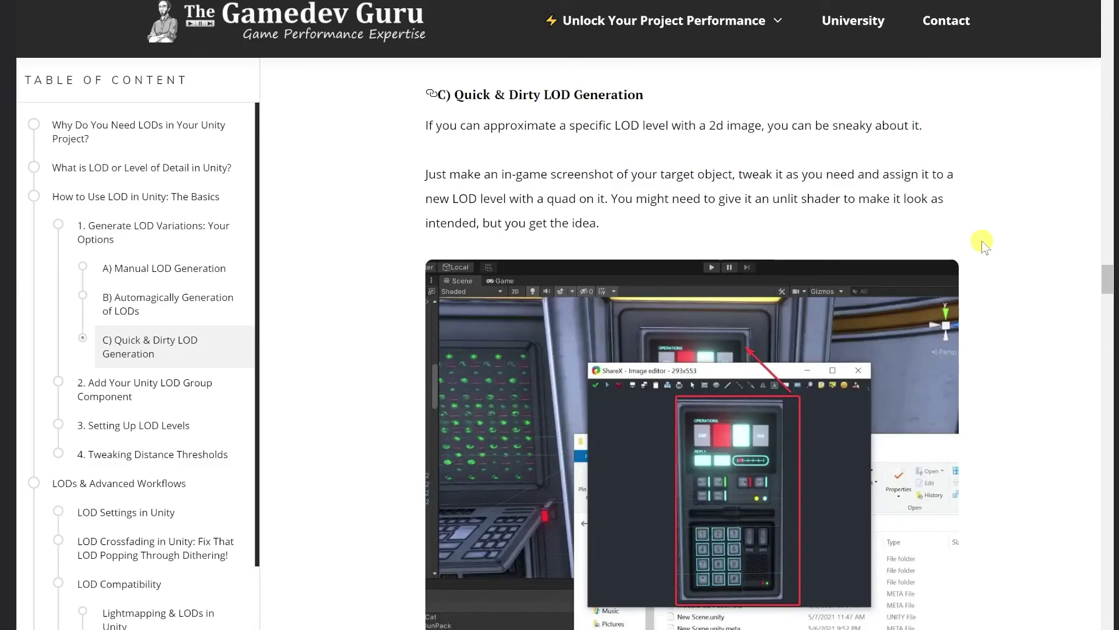
scroll(983, 244, down, 3)
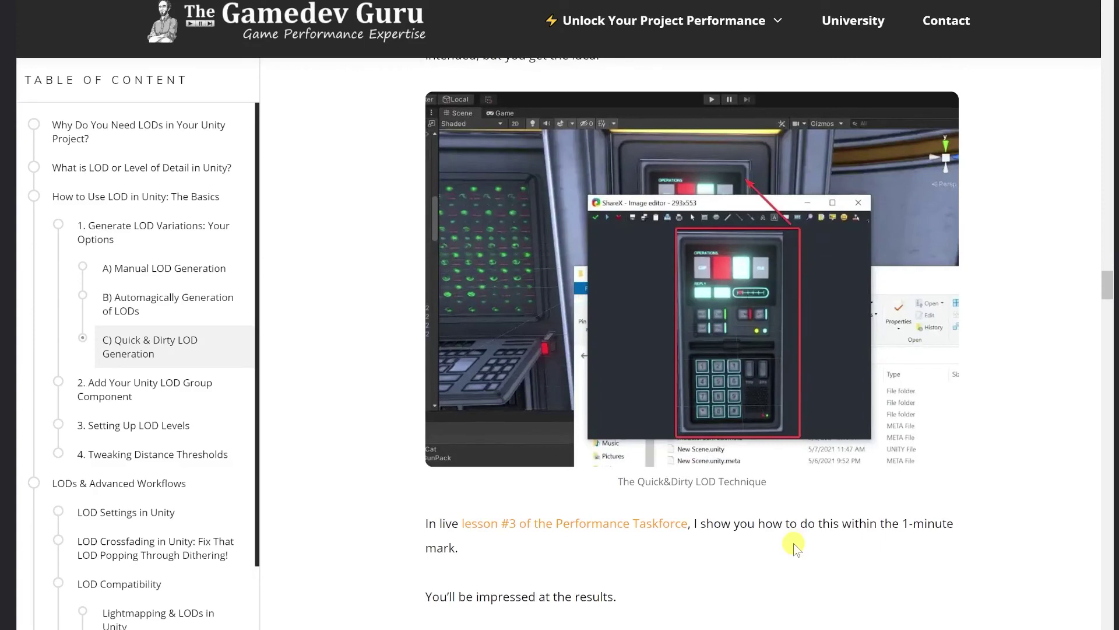
scroll(793, 543, up, 3)
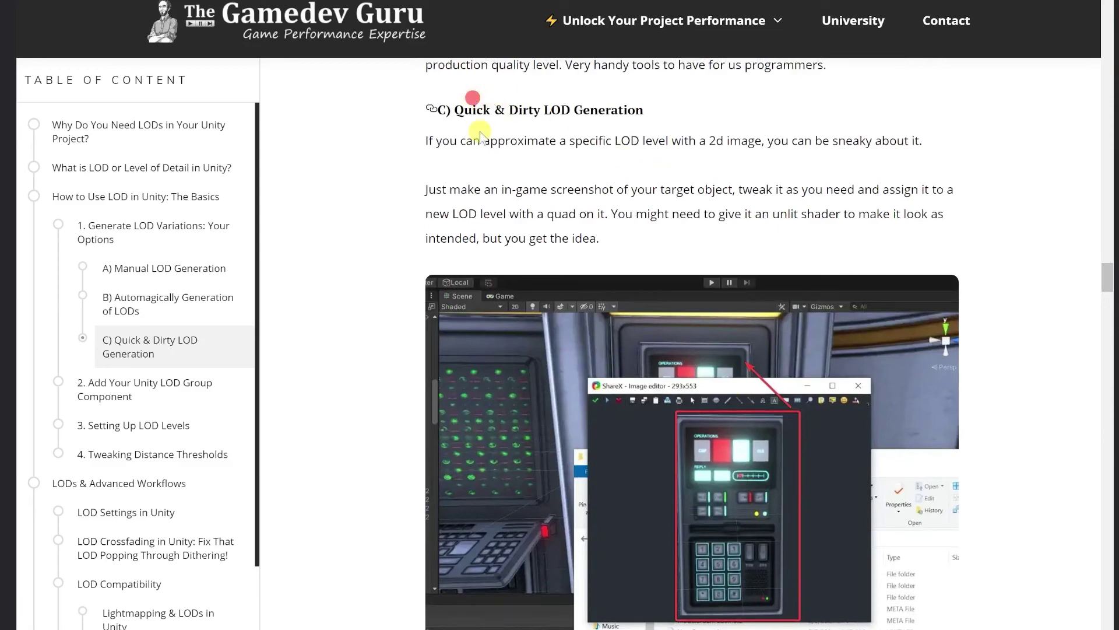
scroll(984, 376, down, 7)
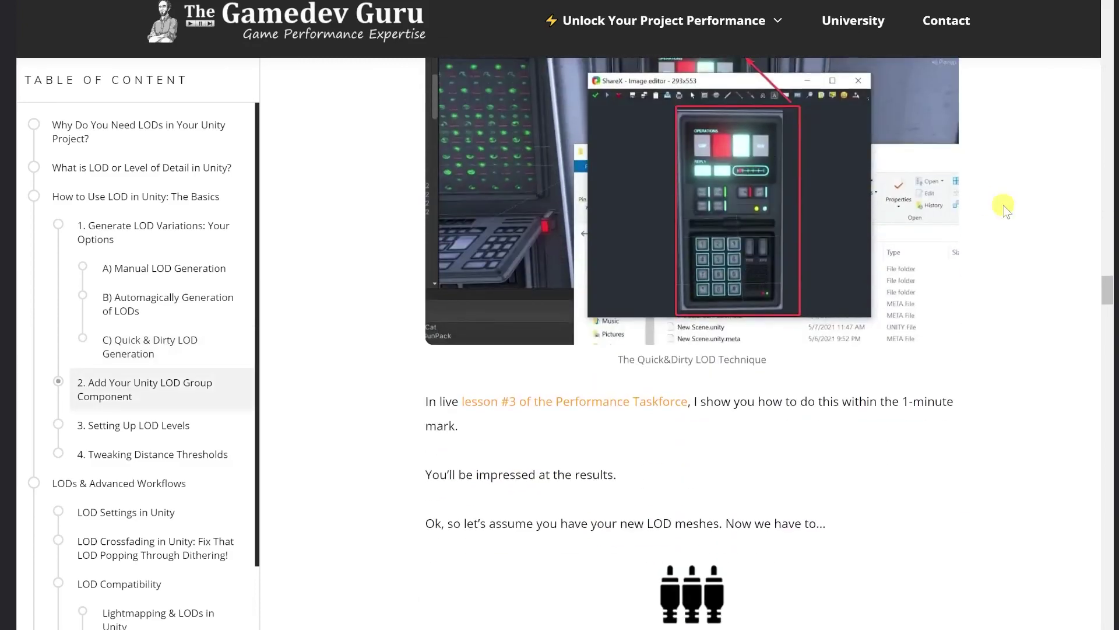
drag(1107, 295, 1108, 418)
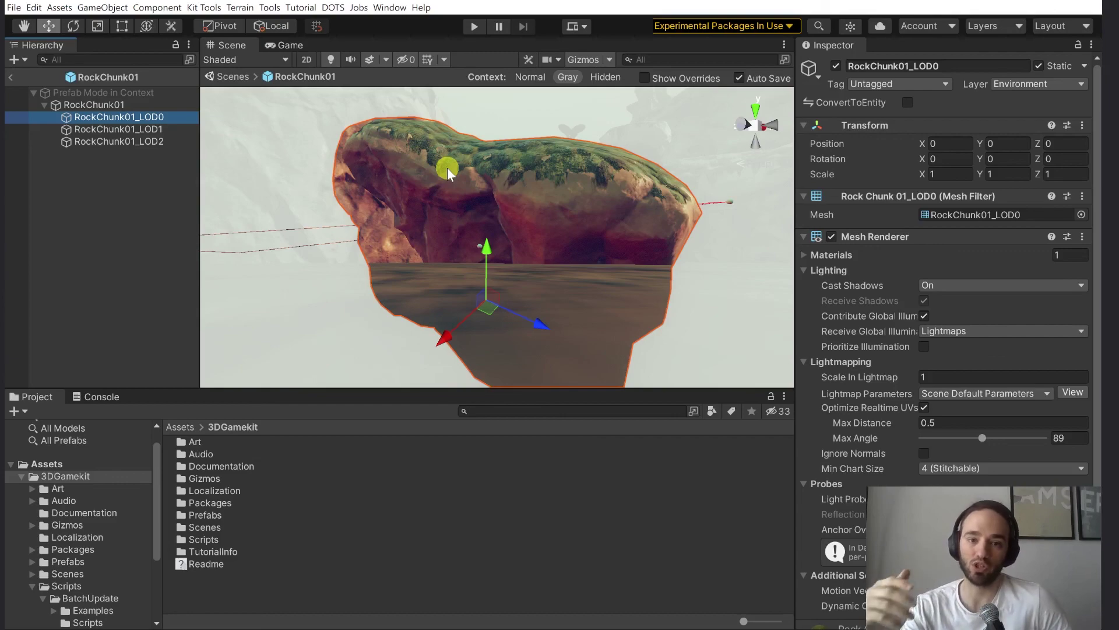
- Exit RockChunk01 prefab editing and return to the Level1 scene
click(11, 77)
- Orbit the Scene view slightly around the RockChunk01 rock to inspect its LOD Group thresholds
mouse_move(486, 293)
alt+mouse_down()
mouse_move(477, 285)
mouse_move(605, 257)
mouse_move(729, 257)
mouse_move(620, 243)
mouse_move(401, 260)
mouse_move(470, 260)
mouse_move(482, 300)
mouse_move(593, 313)
mouse_move(604, 309)
mouse_move(589, 286)
mouse_move(600, 268)
mouse_move(863, 267)
mouse_move(705, 278)
mouse_move(722, 284)
alt+mouse_up()
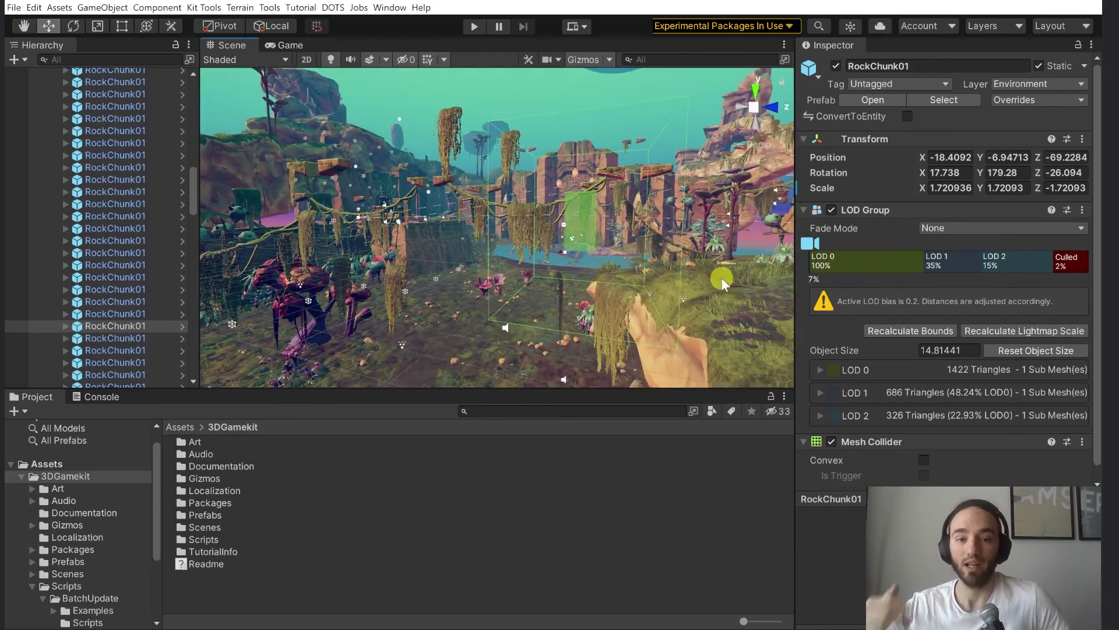